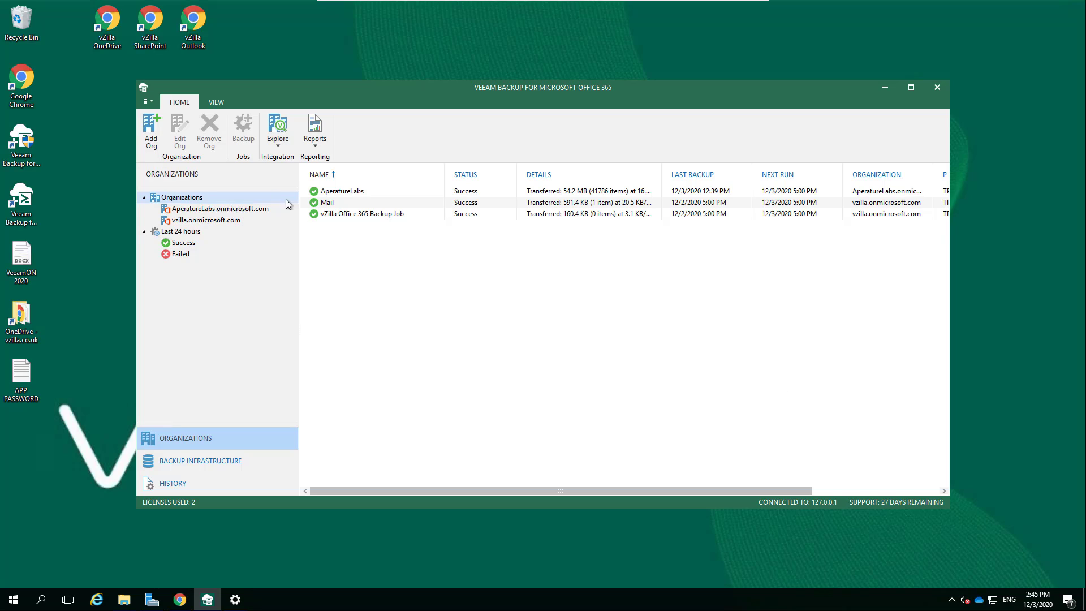
- View the About information showing version 4.0.1.545, then reopen the console's main menu
left_click(149, 102)
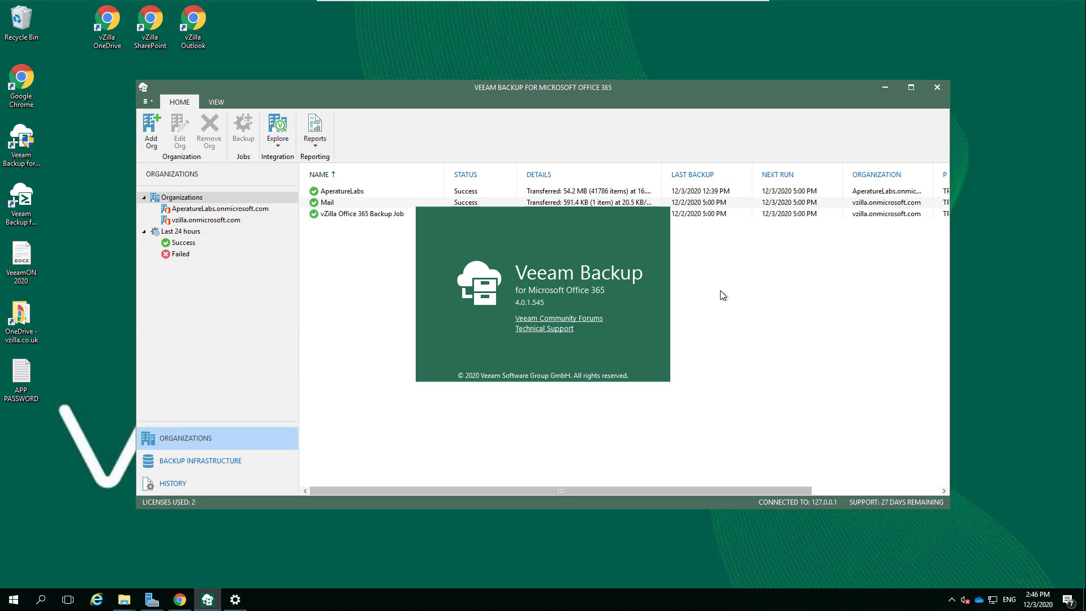
left_click(701, 267)
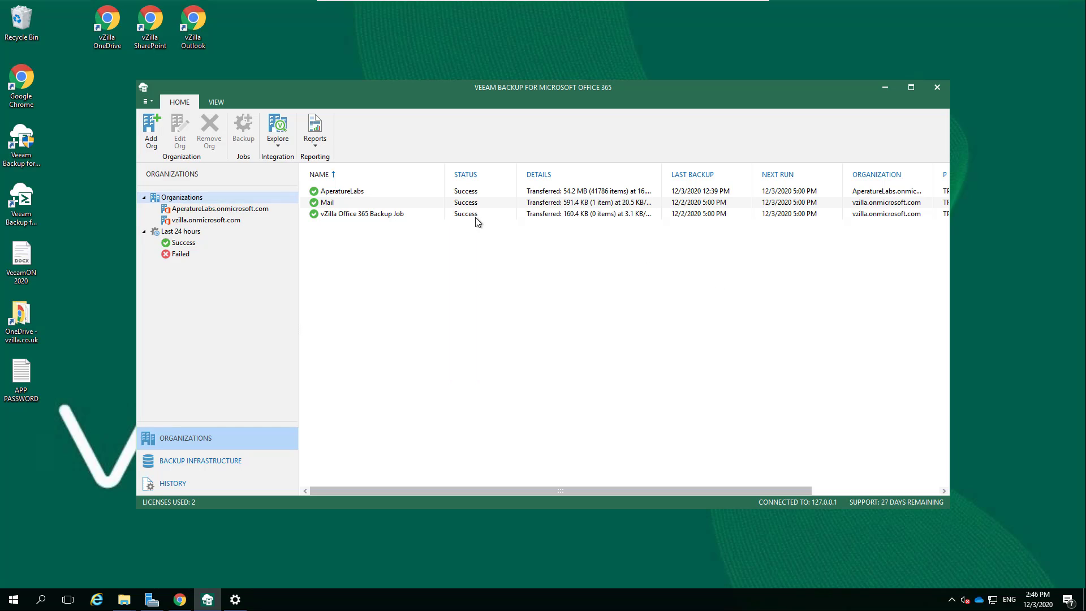
left_click(148, 102)
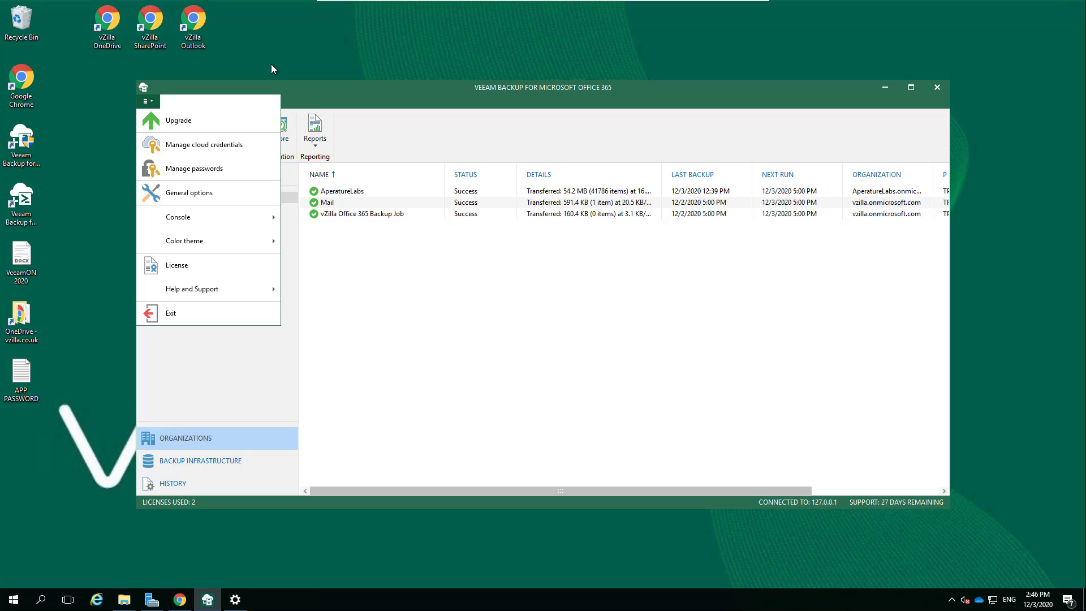
- Run the Upgrade wizard's update check, which reports the system up to date, and close it
left_click(205, 121)
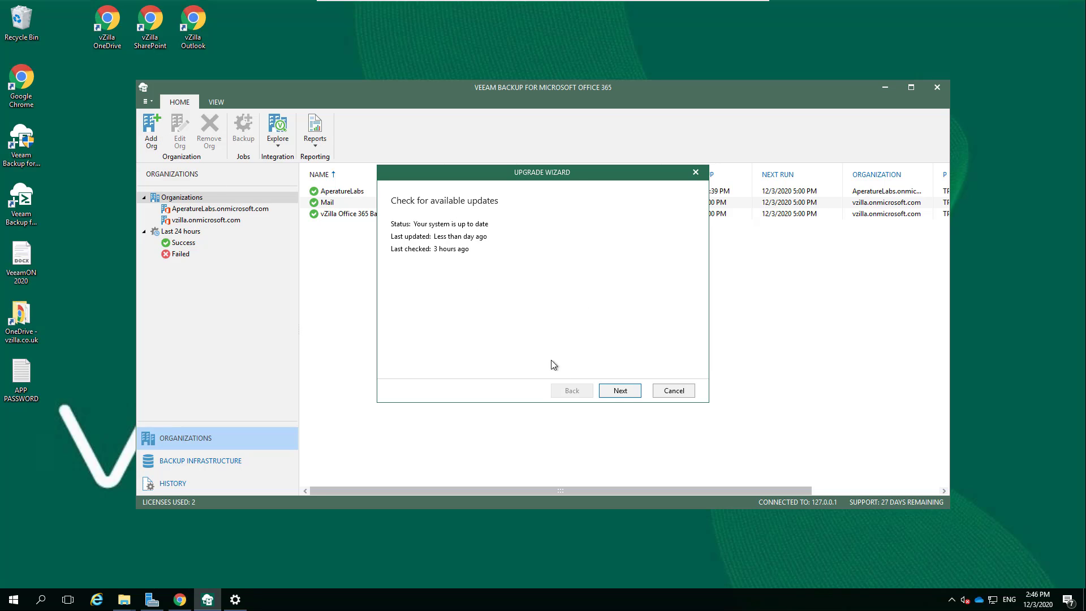
left_click(627, 391)
left_click(676, 391)
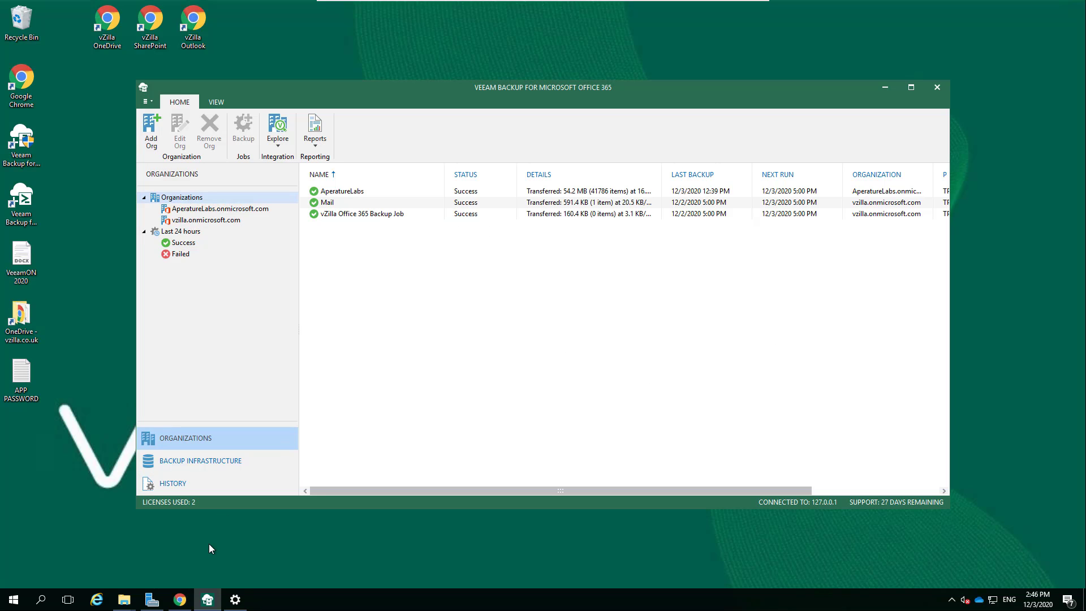
- Close the Veeam console and scroll the vZilla v5 blog post to its Teams and proxy sections
left_click(943, 86)
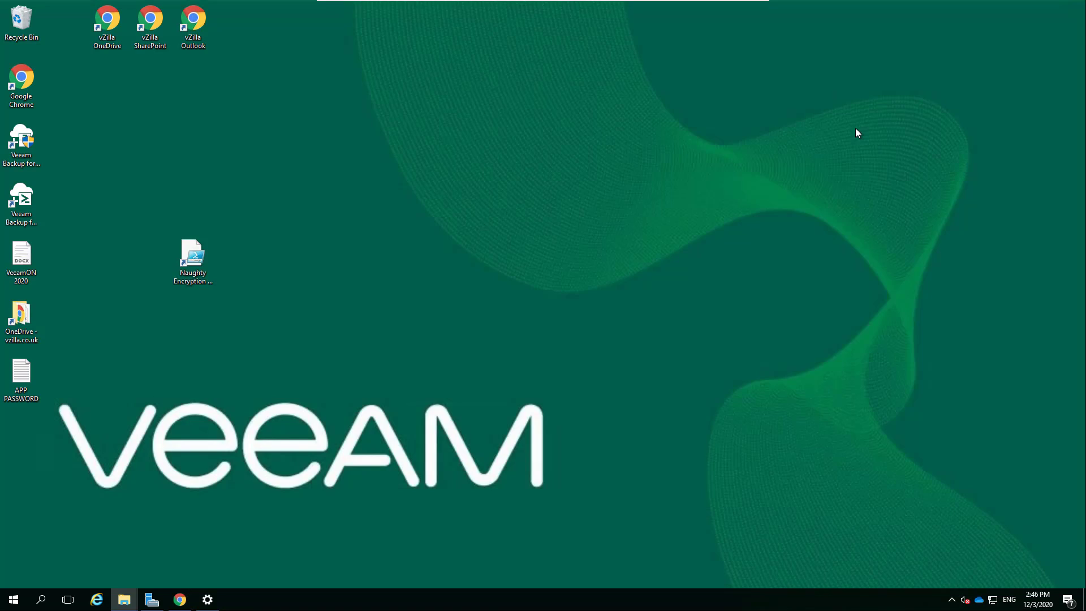
left_click(179, 600)
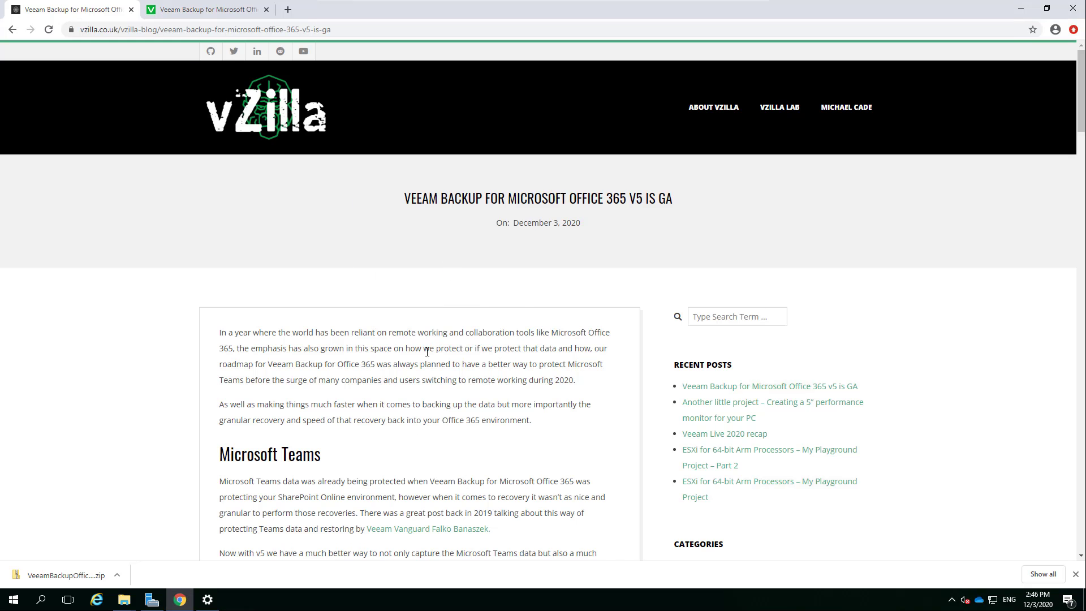
scroll(433, 341, "down", 7)
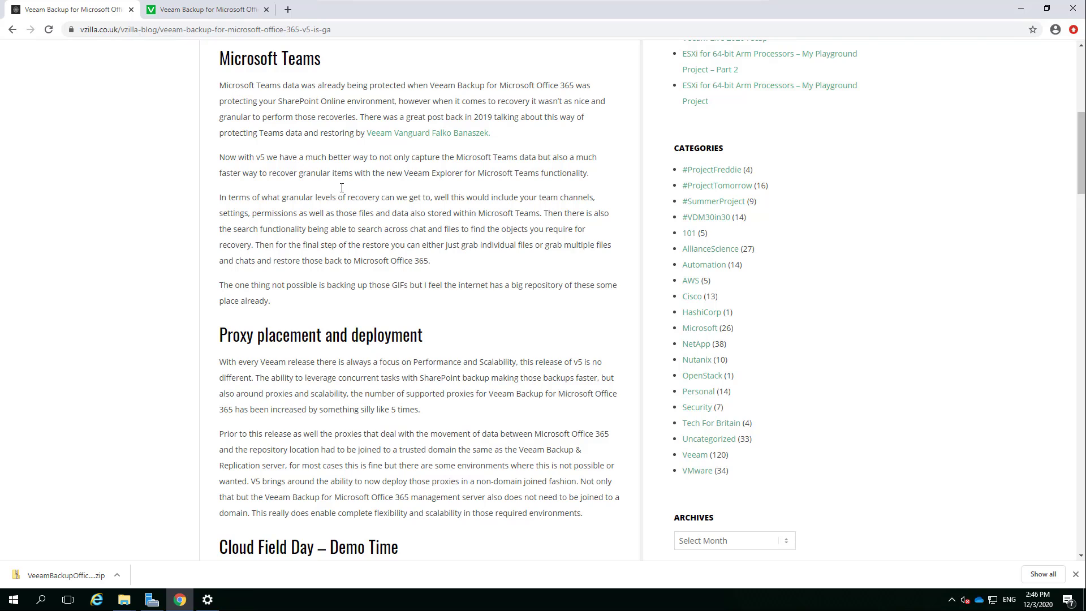
scroll(348, 192, "down", 5)
scroll(402, 188, "up", 8)
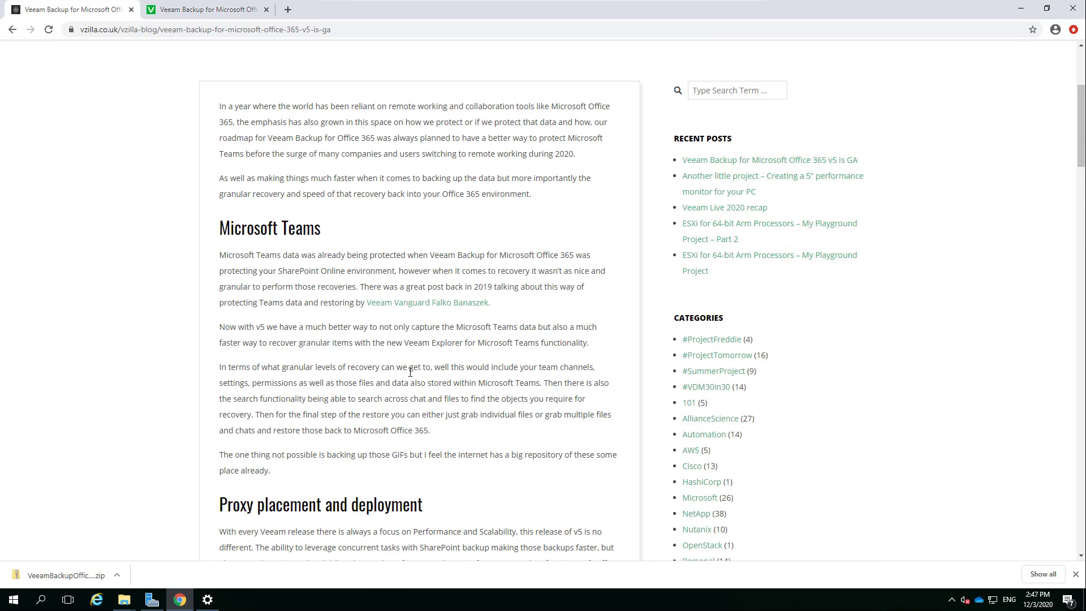
scroll(408, 375, "down", 2)
scroll(426, 373, "down", 1)
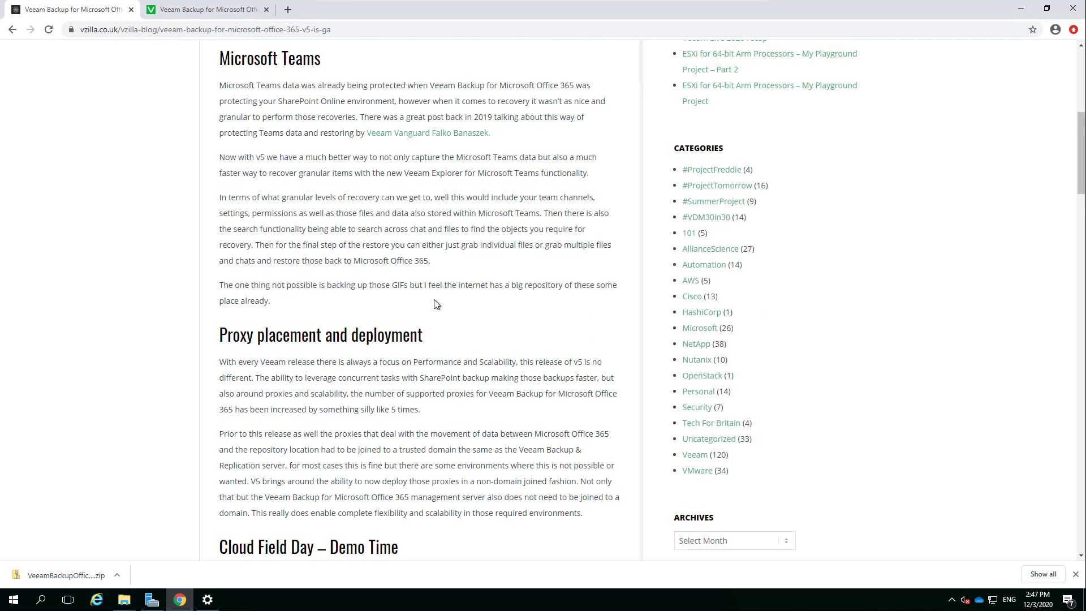
scroll(437, 294, "down", 2)
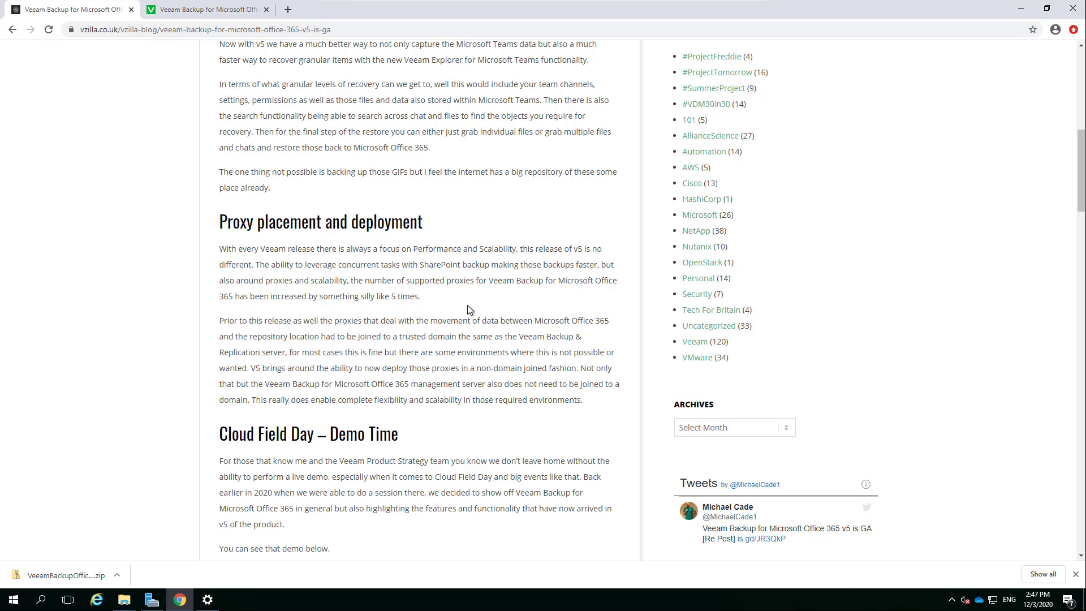
scroll(449, 291, "down", 6)
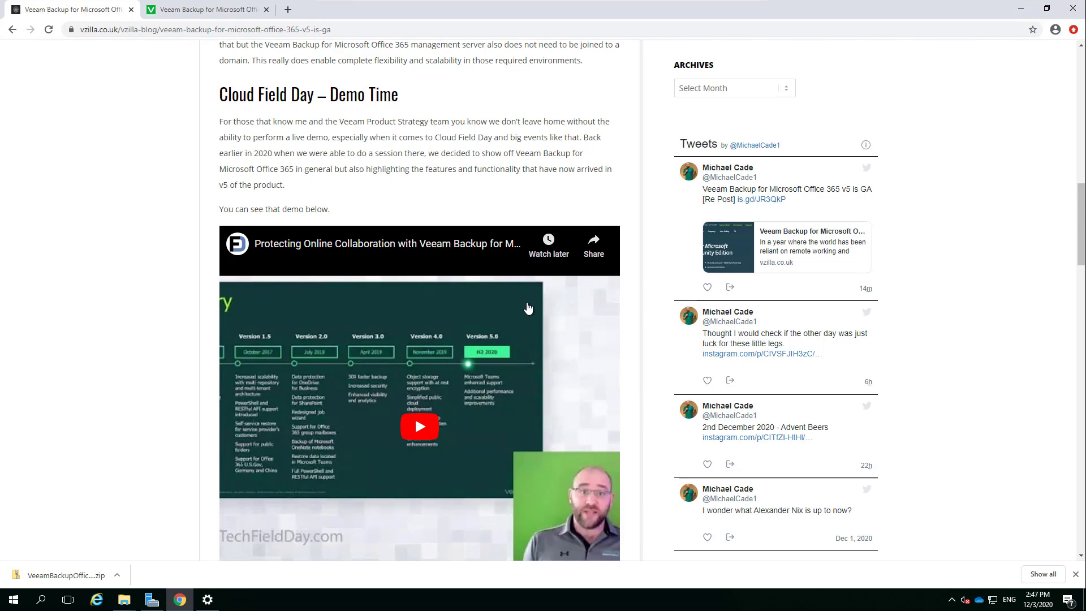
- Scroll through the Free, Release Notes and Download sections, then switch to the 5.0.0.1061 download tab
scroll(529, 308, "down", 5)
scroll(473, 328, "down", 4)
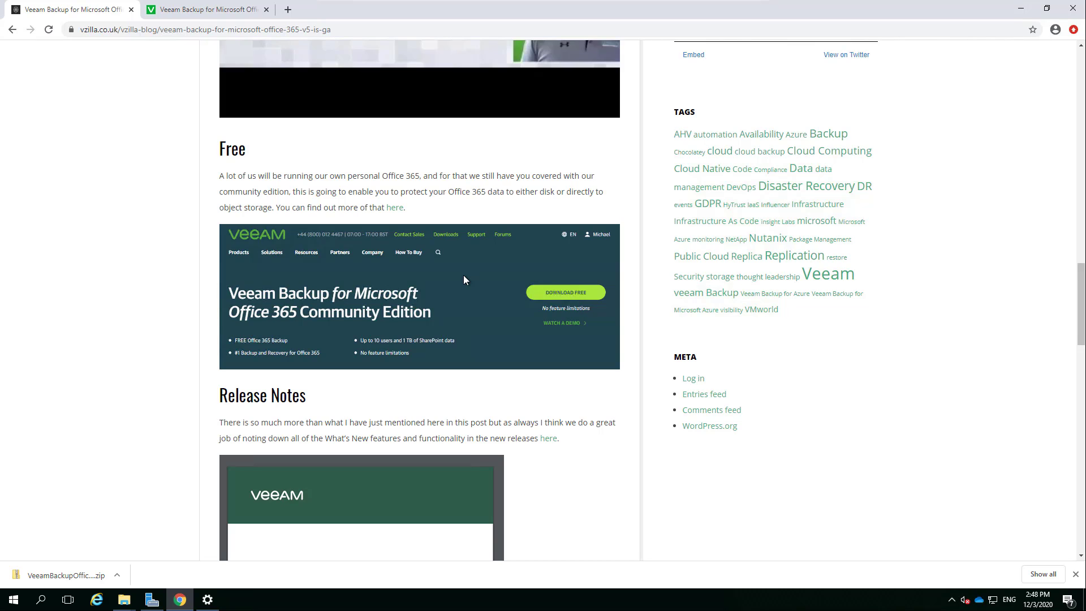
scroll(311, 307, "down", 6)
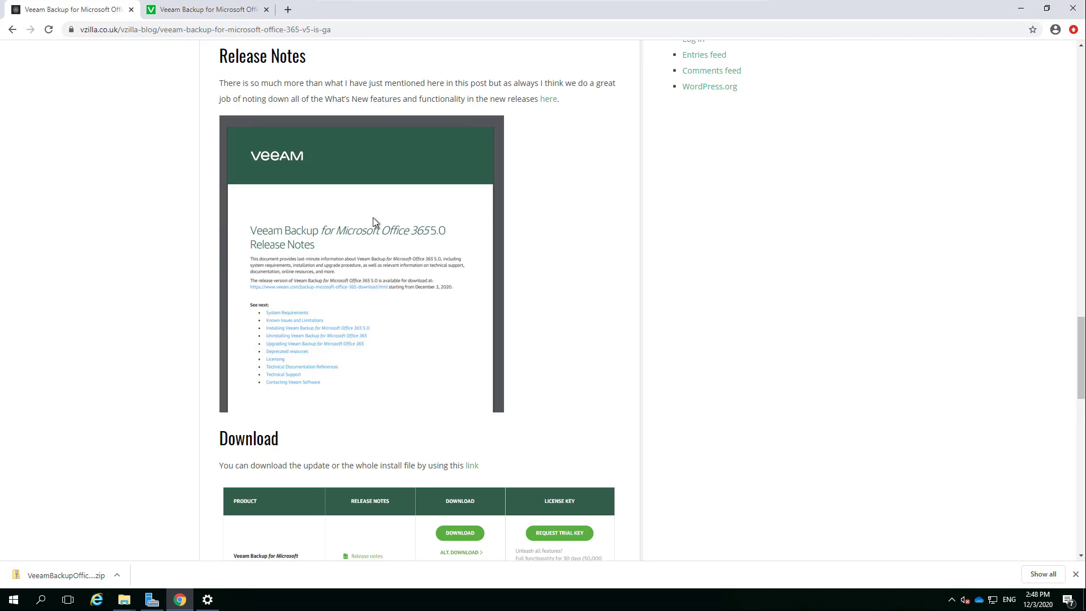
scroll(596, 236, "down", 6)
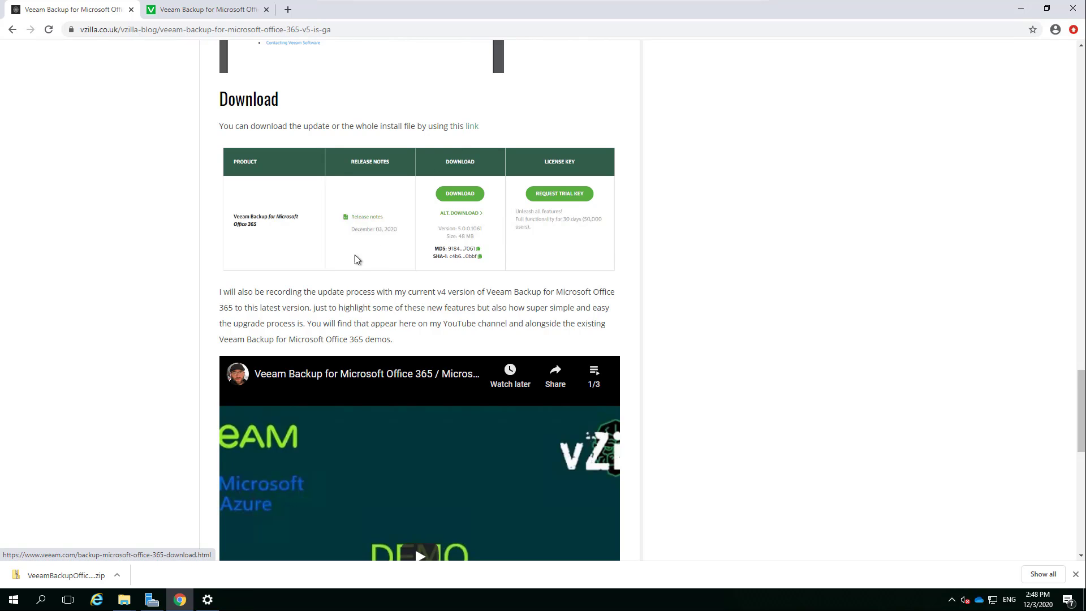
scroll(418, 370, "down", 2)
scroll(418, 370, "down", 2)
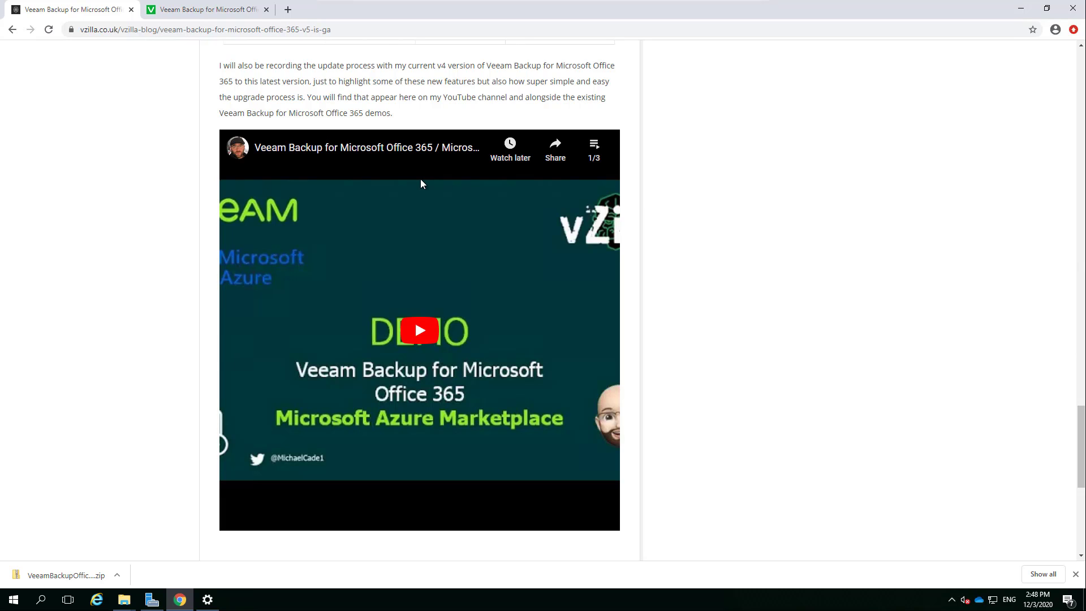
key("ctrl+Tab")
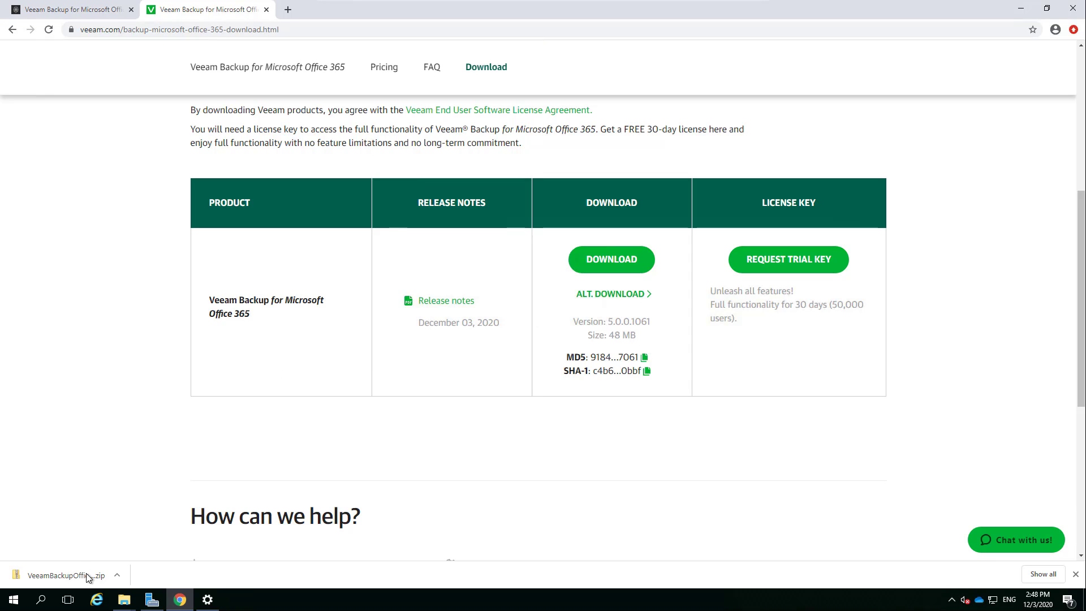
- Show the downloaded VeeamBackupOffice365 zip in its folder and open it
left_click(117, 574)
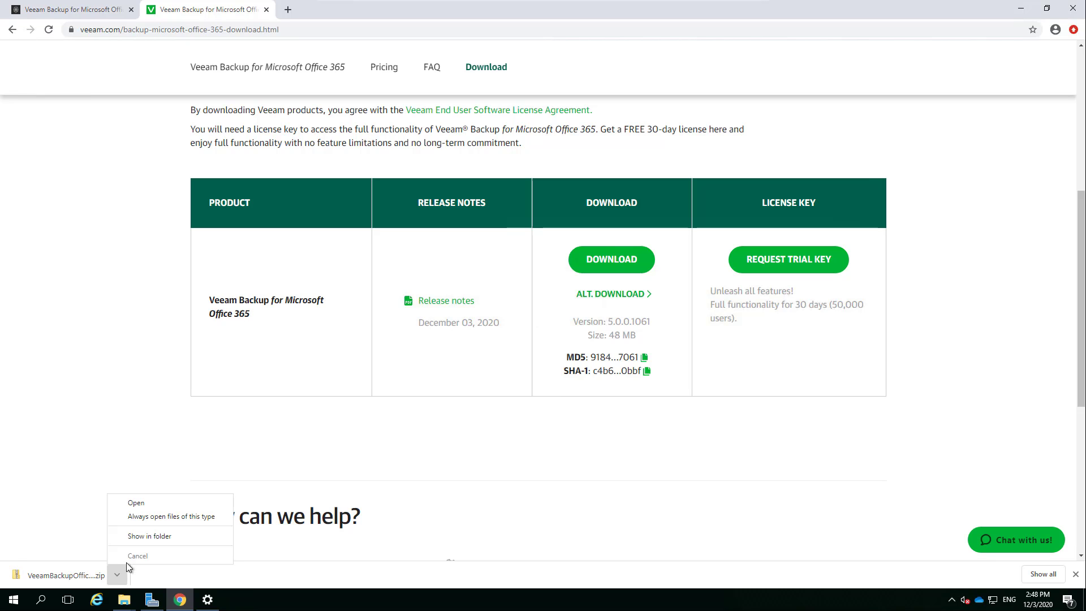
left_click(144, 536)
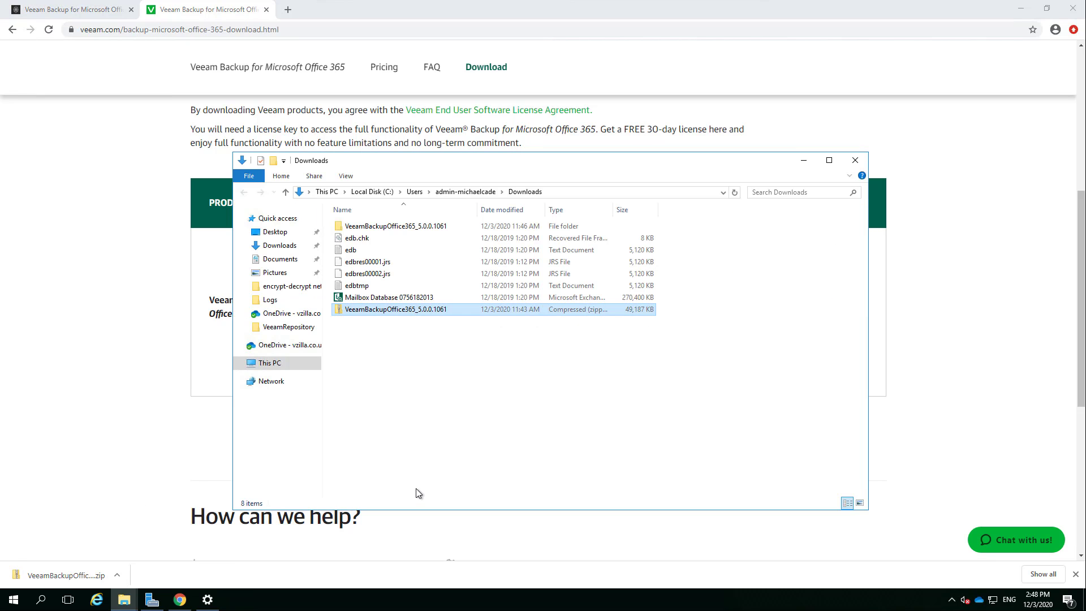
double_click(378, 311)
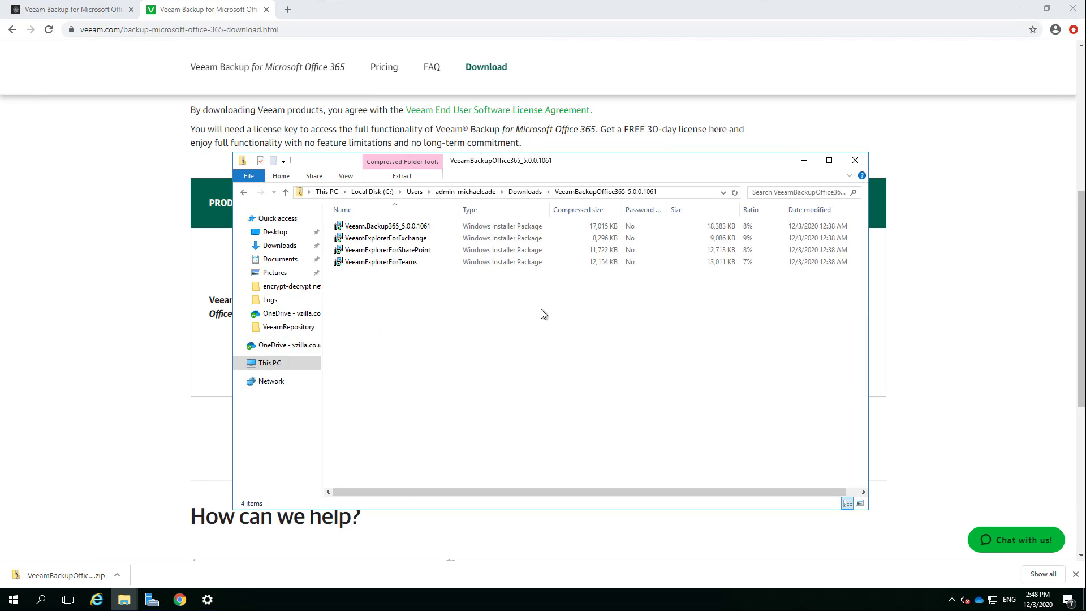
- Review the four installer packages, then open the extracted VeeamBackupOffice365_5.0.0.1061 folder in Downloads
left_click(407, 225)
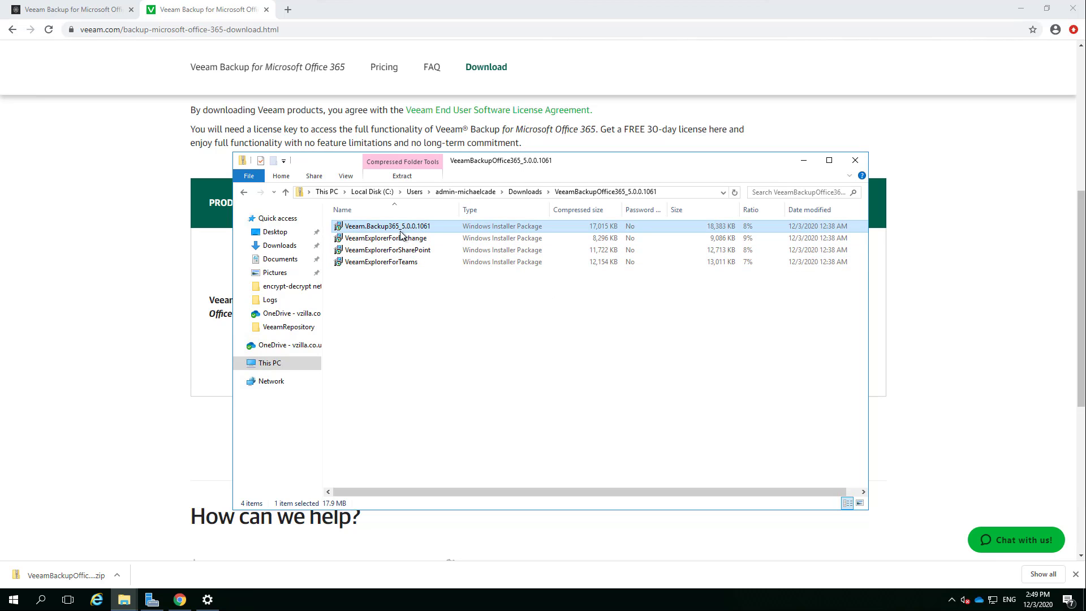
left_click(400, 238)
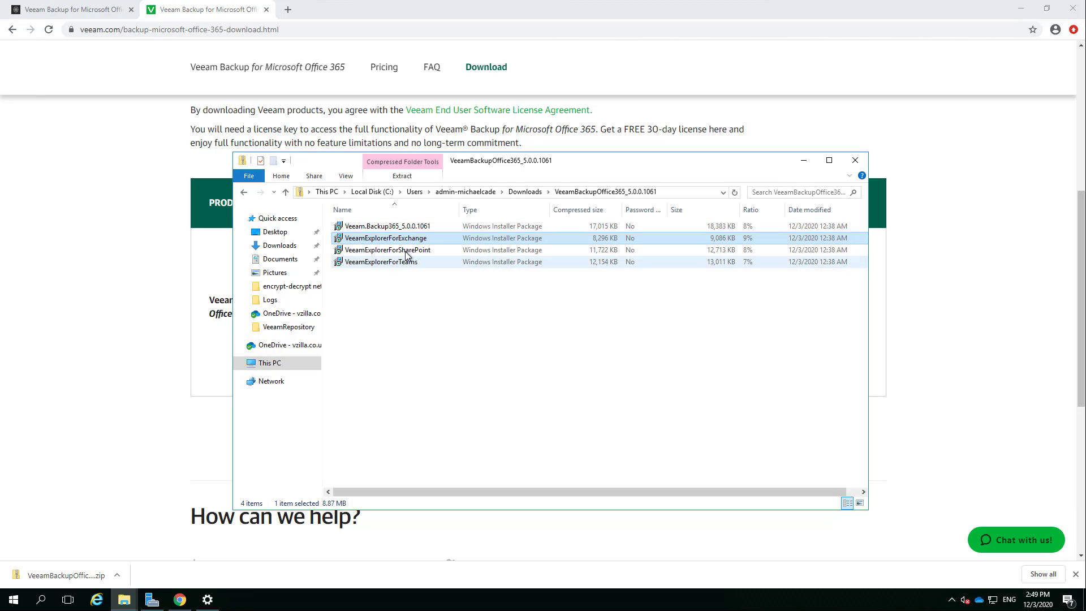
left_click(404, 250)
left_click(420, 262)
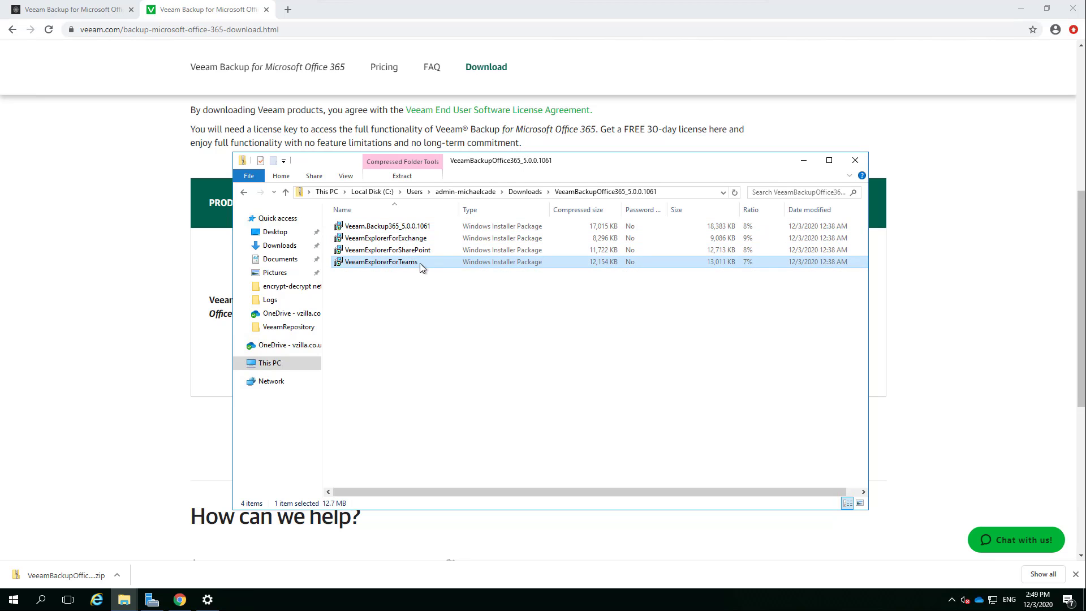
left_click(430, 226)
left_click(524, 191)
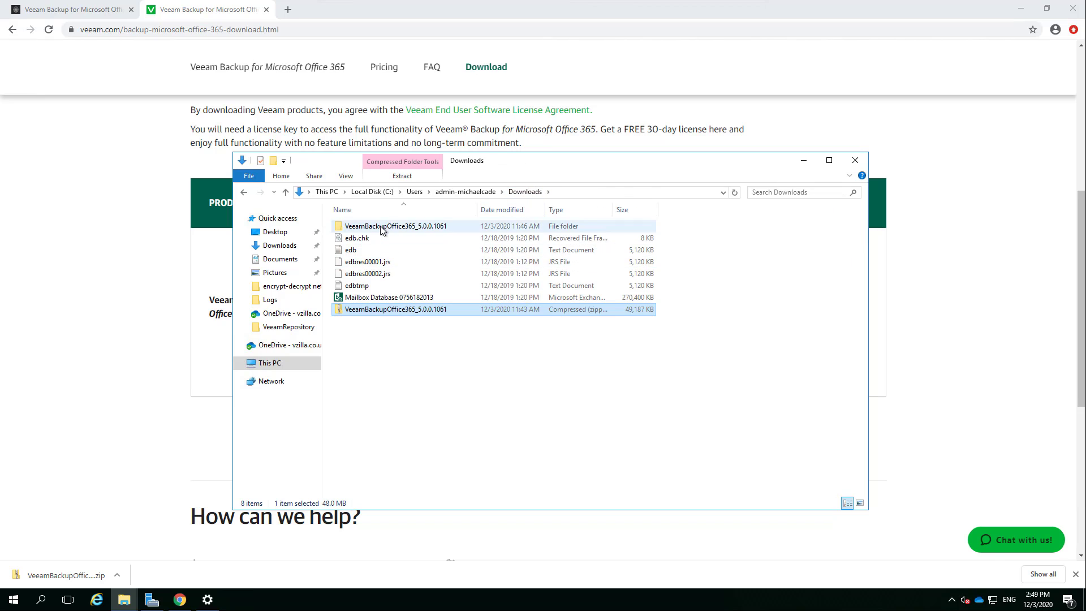
left_click(382, 226)
double_click(381, 226)
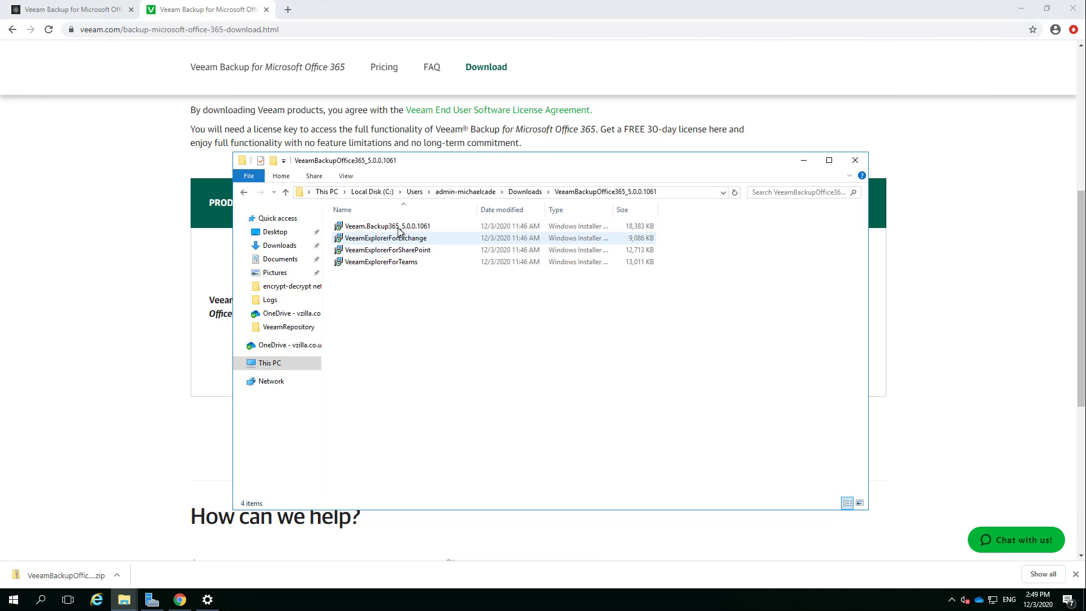
- Launch the Veeam.Backup365 installer and accept the license and third-party component agreements
right_click(398, 229)
left_click(428, 233)
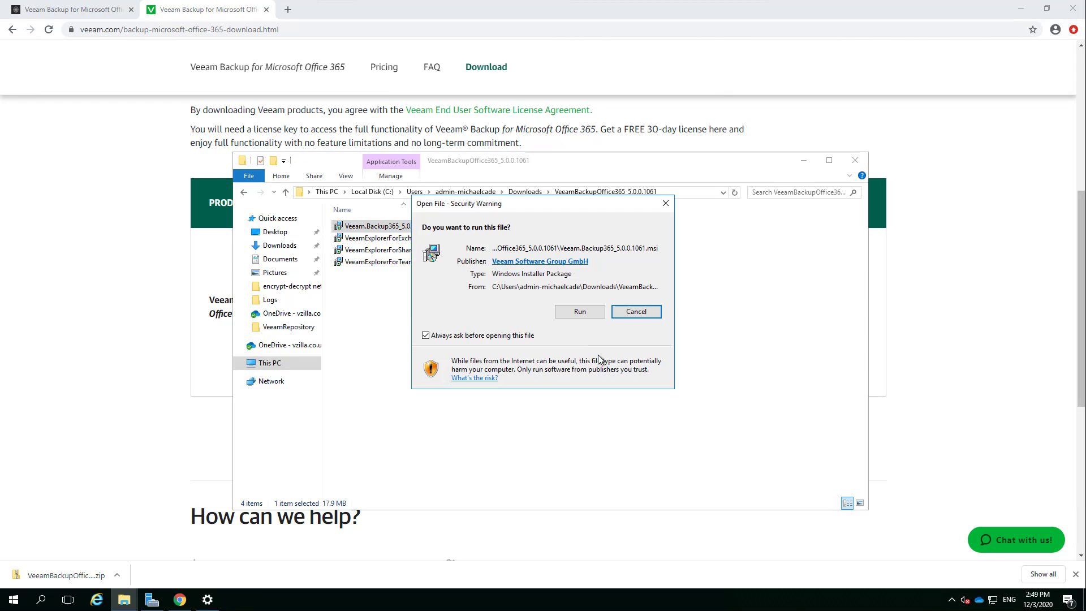
left_click(572, 315)
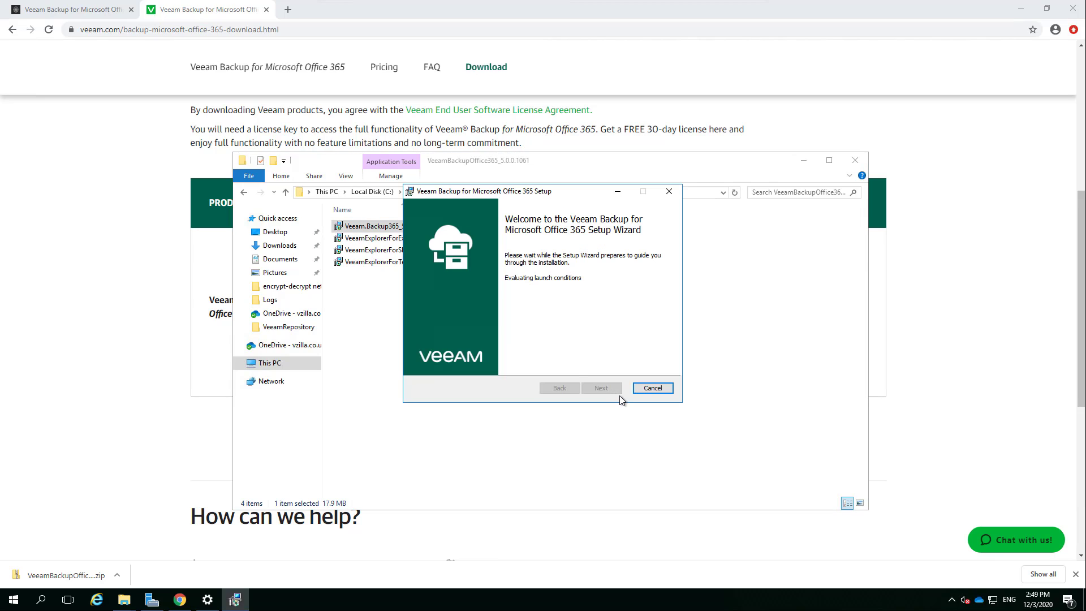
left_click(609, 389)
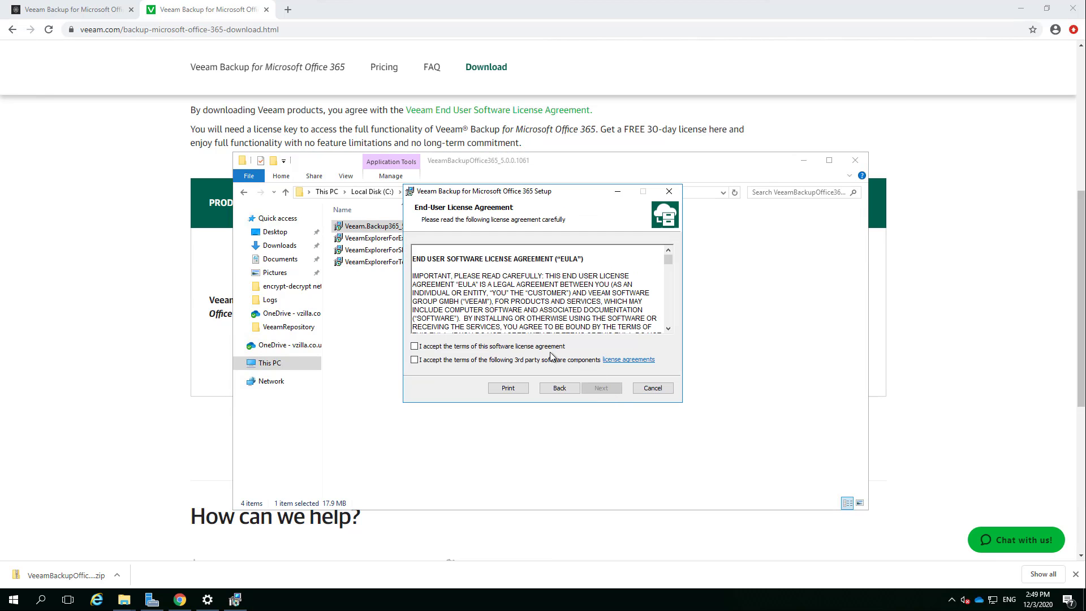
left_click(488, 346)
left_click(489, 360)
- Begin the installation, dismiss the system requirements warning, and minimize Chrome and File Explorer
left_click(595, 389)
left_click(605, 389)
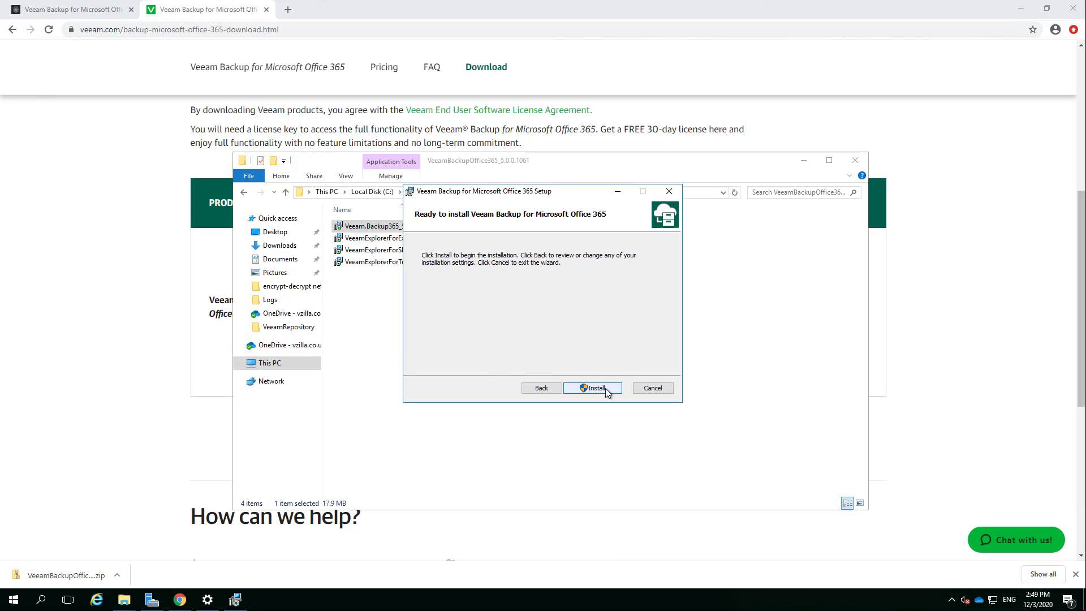
left_click(604, 387)
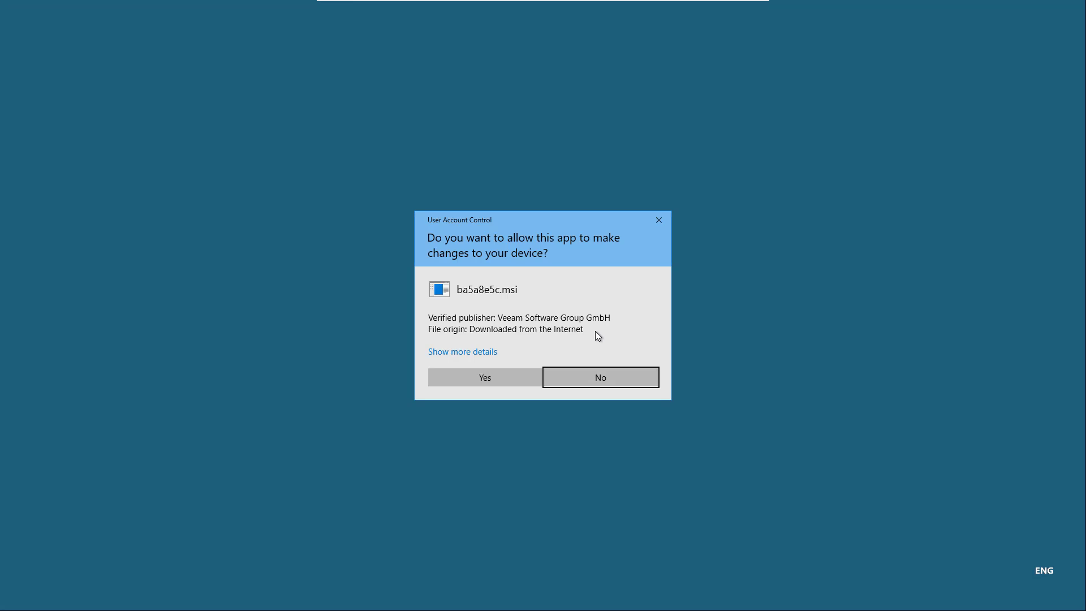
left_click(510, 384)
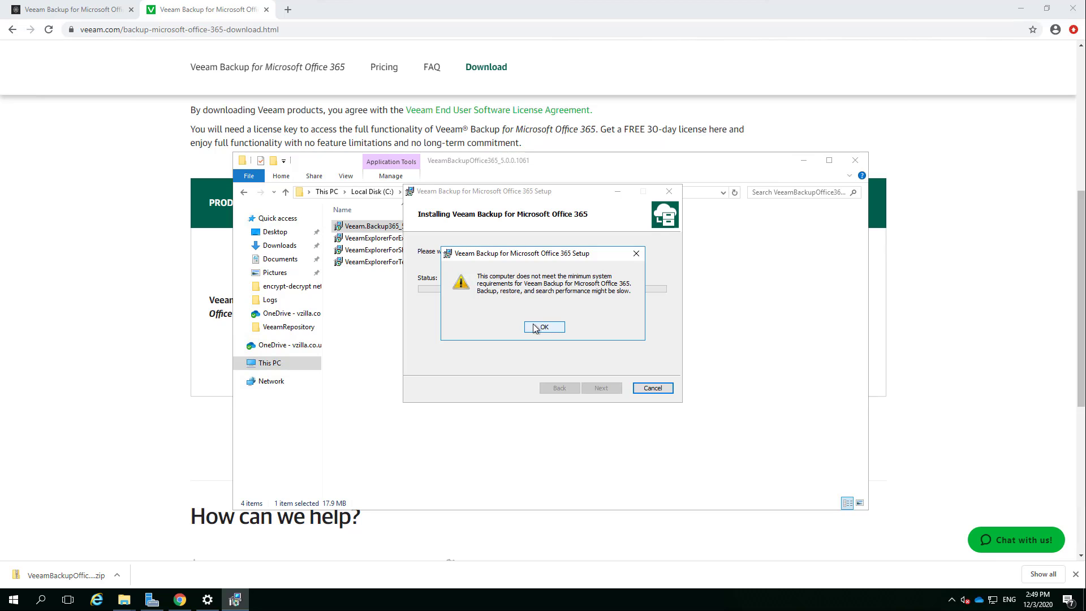
left_click(540, 328)
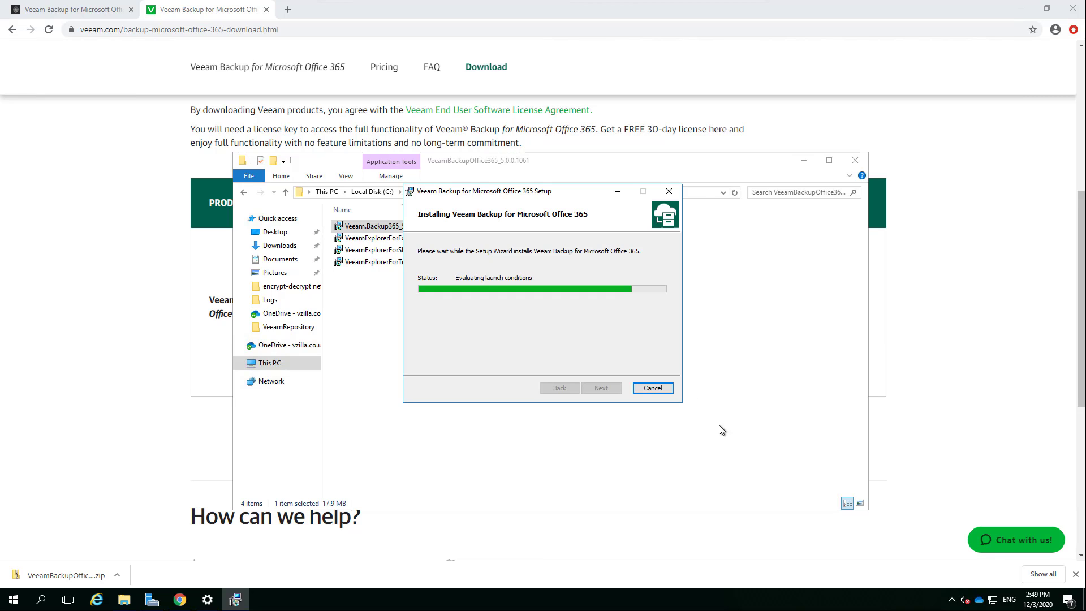
left_click(1023, 10)
left_click(804, 163)
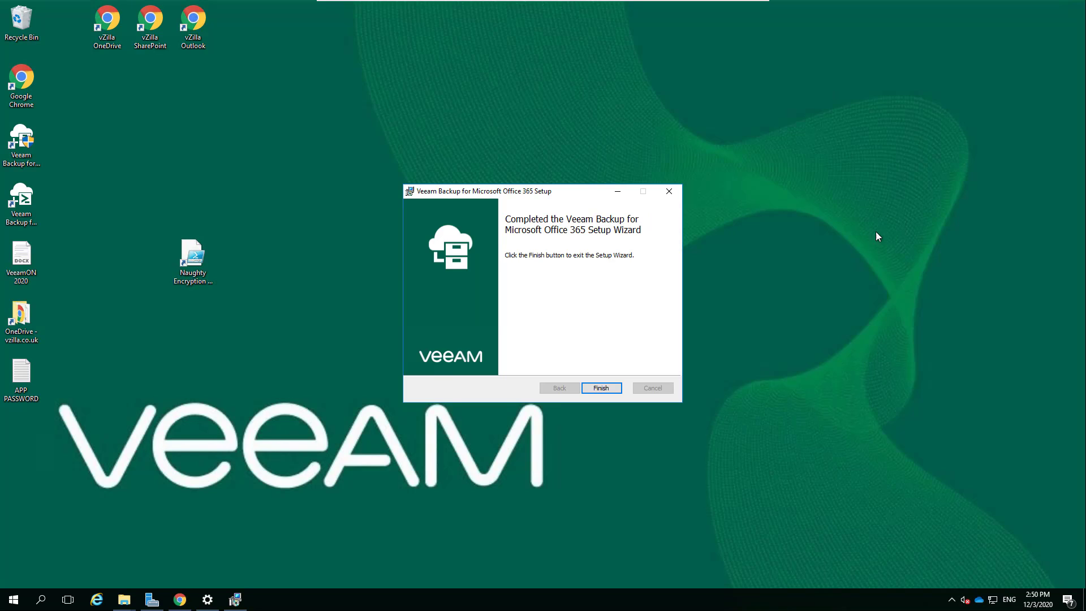
- Close the finished setup, launch the Veeam Backup console and connect to the local server
left_click(601, 388)
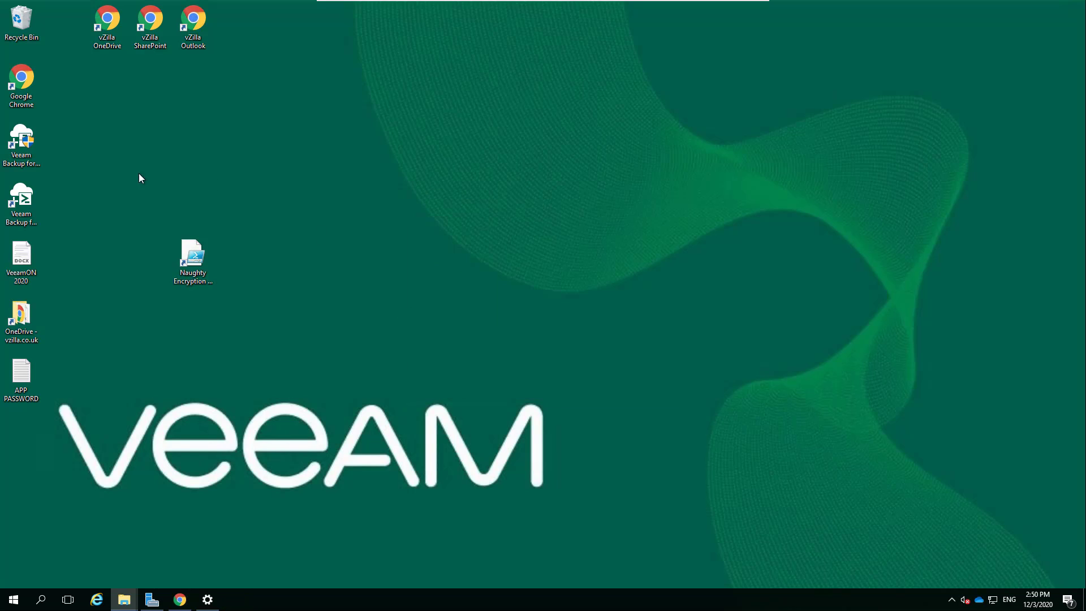
double_click(31, 149)
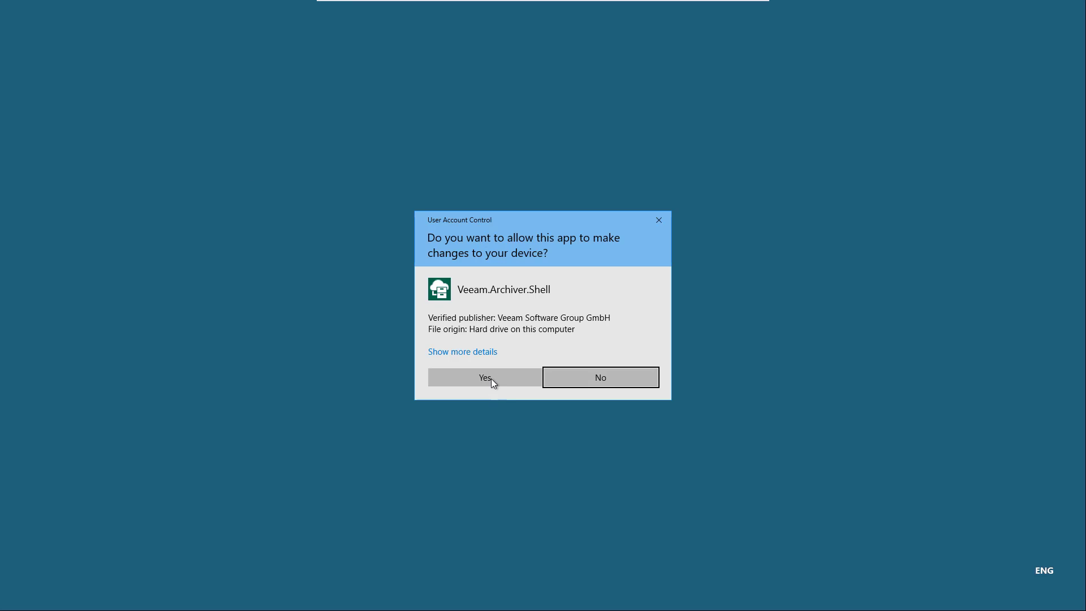
left_click(491, 378)
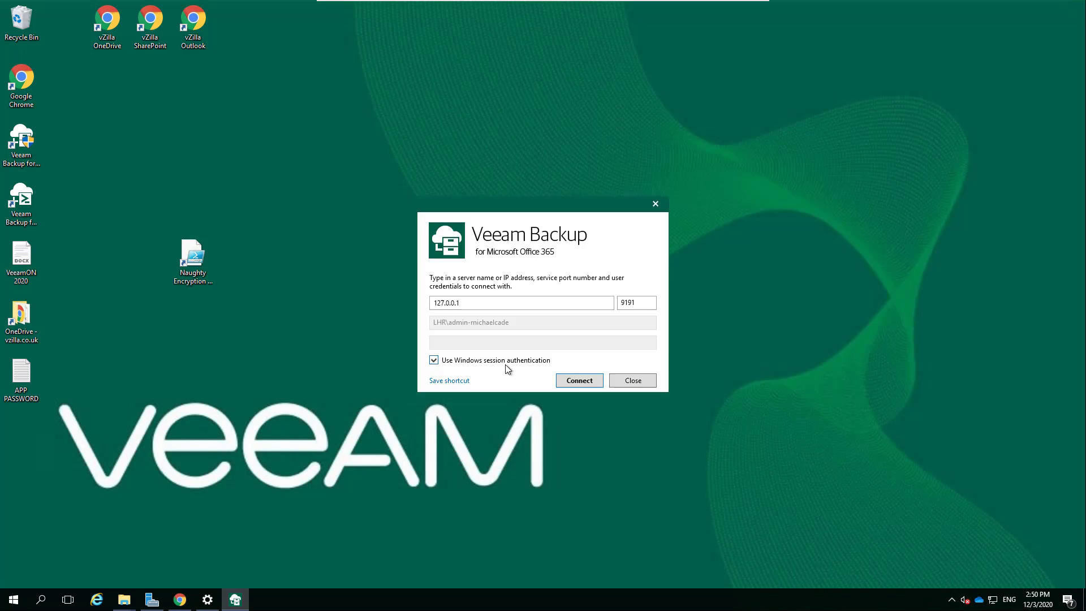
left_click(559, 377)
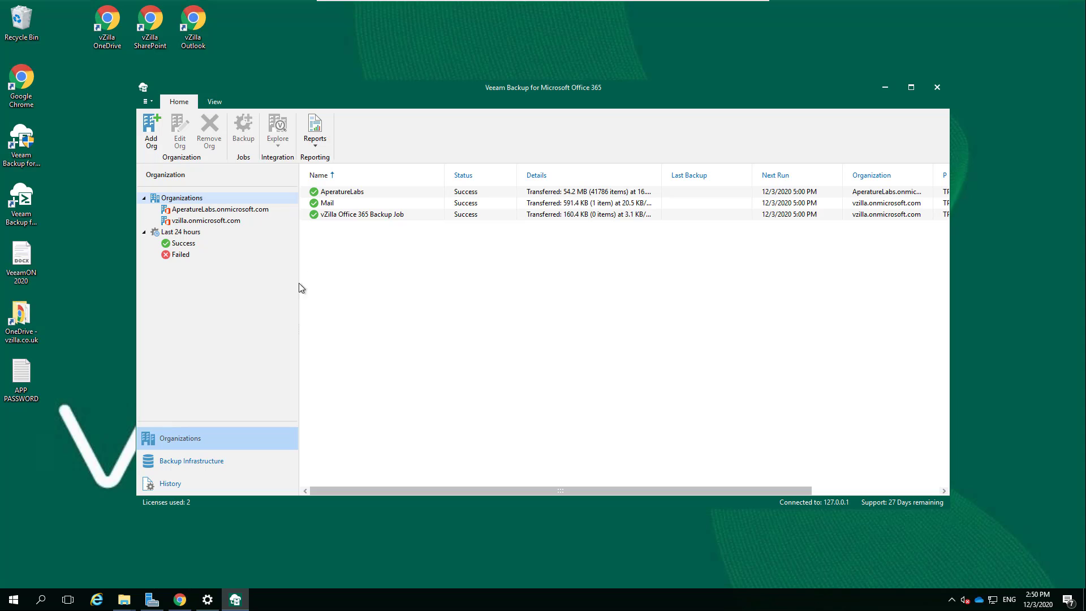
- Browse the Mail and vZilla jobs under vzilla.onmicrosoft.com, ending on the AperatureLabs.onmicrosoft.com job
left_click(333, 206)
right_click(332, 206)
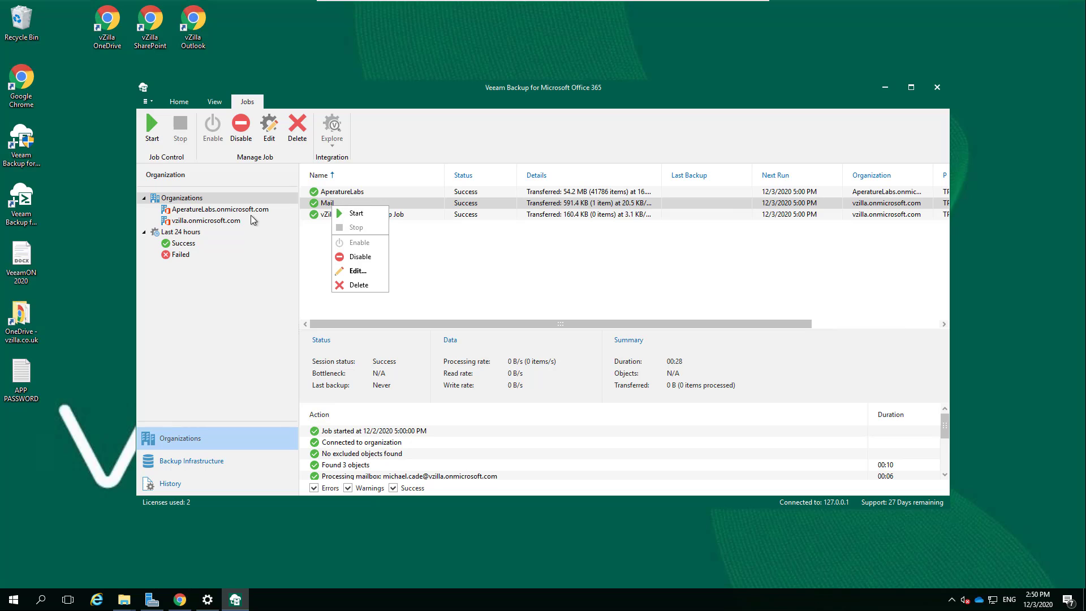
left_click(189, 220)
left_click(325, 192)
right_click(325, 192)
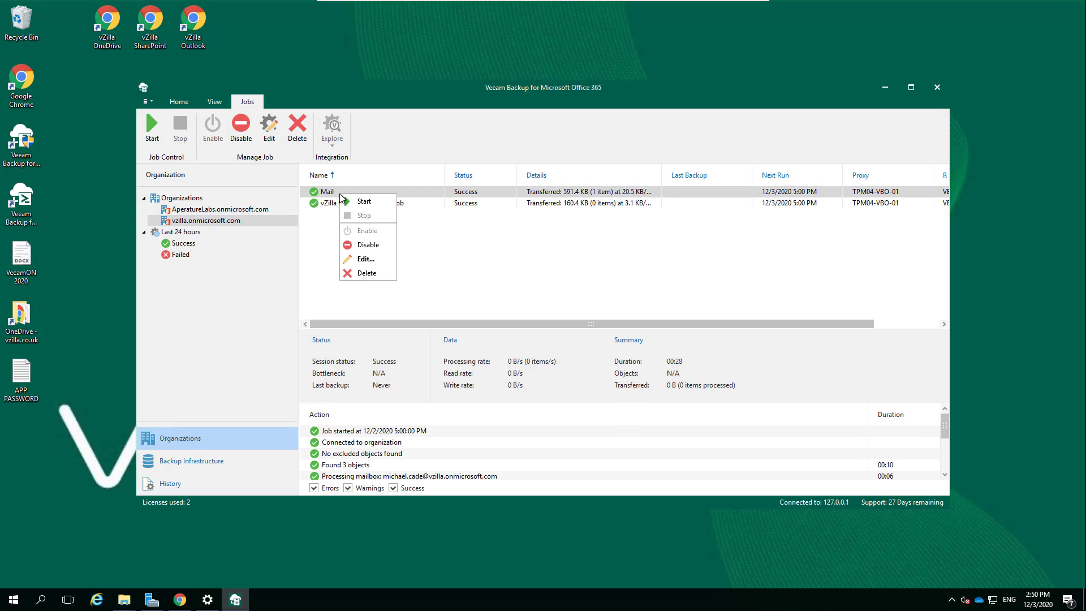
left_click(286, 227)
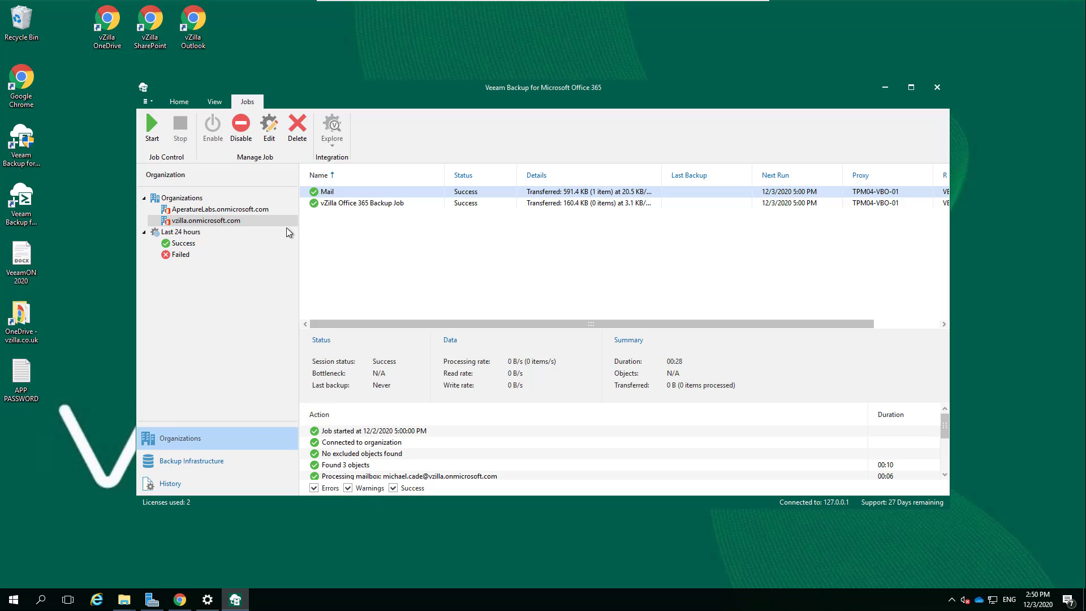
left_click(337, 206)
right_click(344, 204)
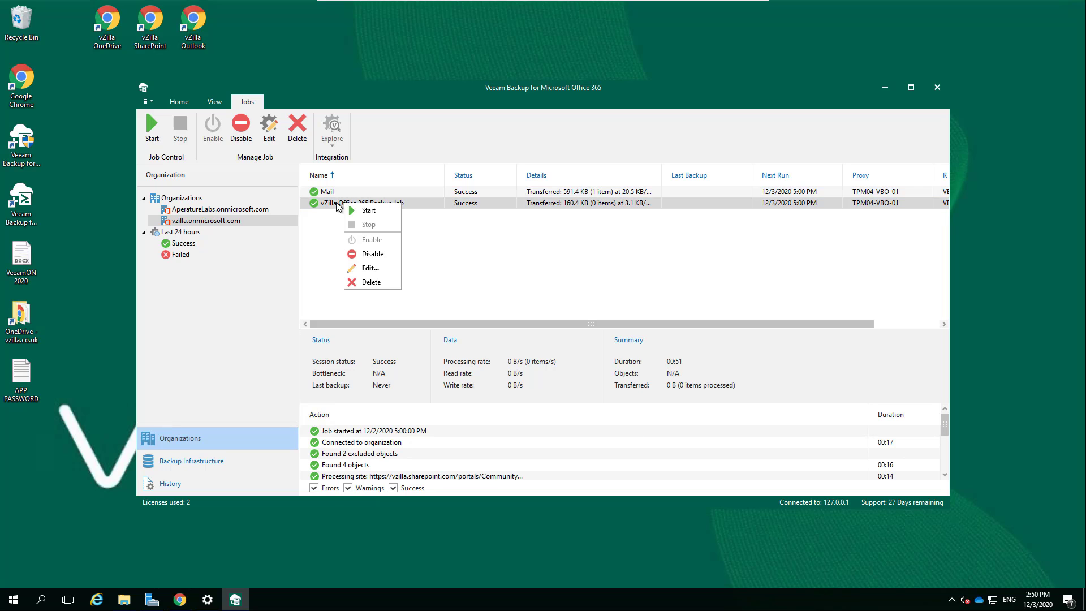
left_click(288, 208)
left_click(206, 210)
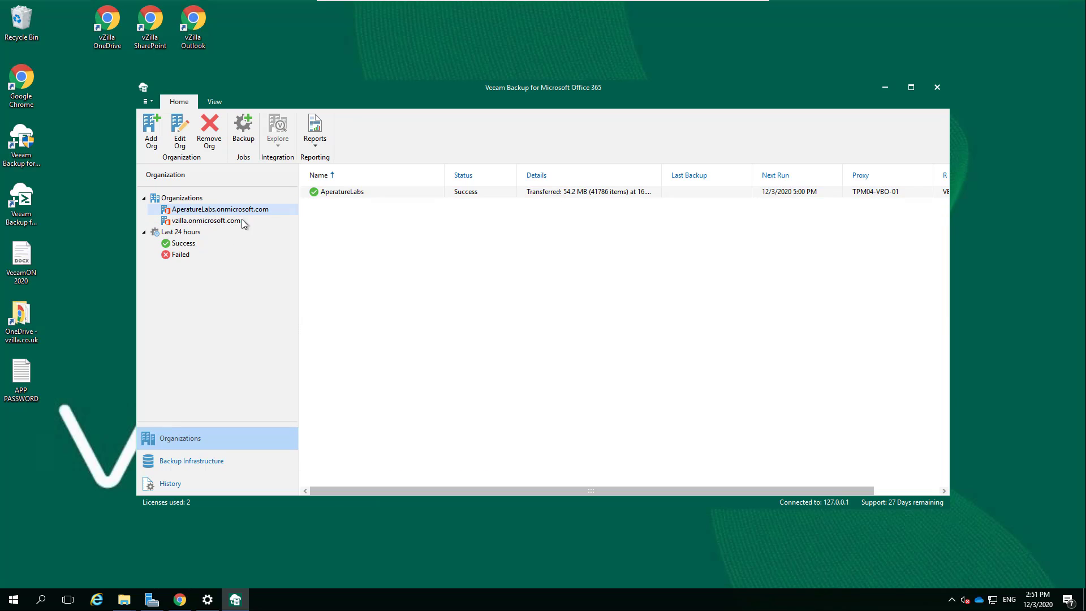
right_click(357, 193)
left_click(377, 253)
left_click(611, 391)
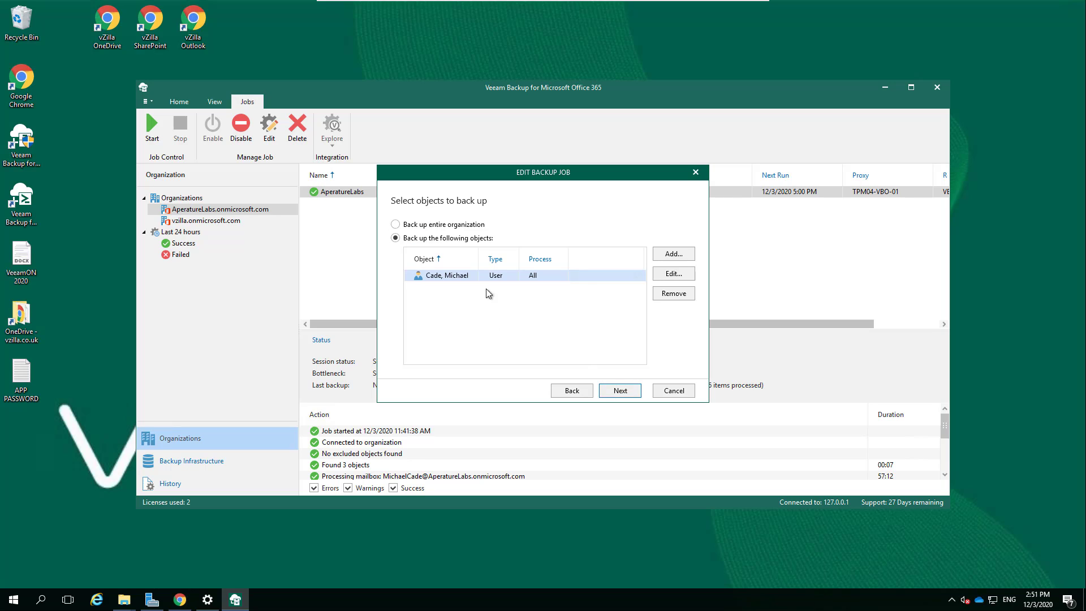
left_click(620, 390)
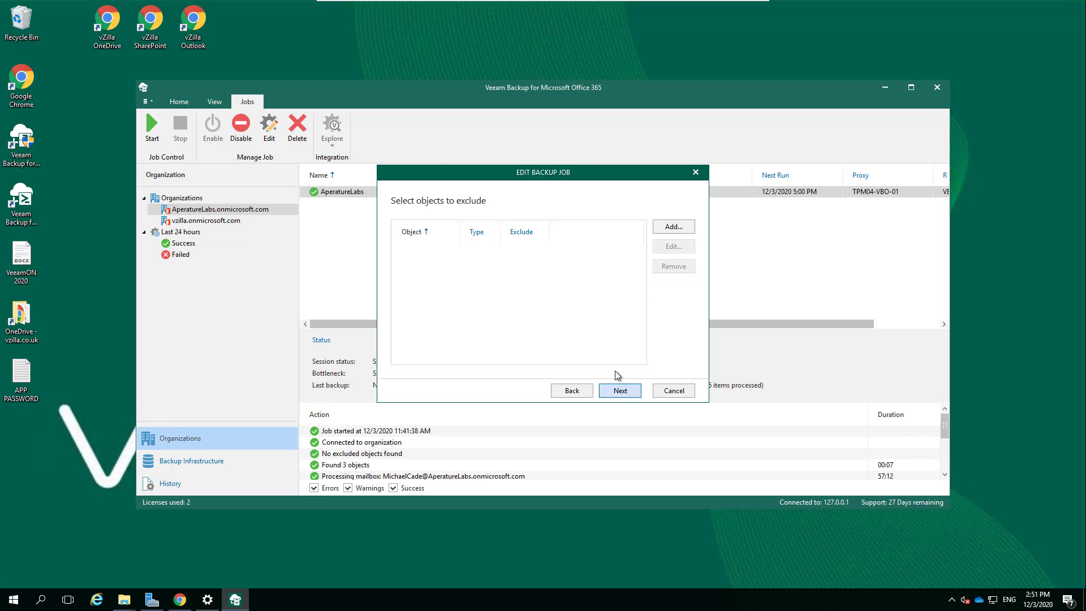
left_click(620, 390)
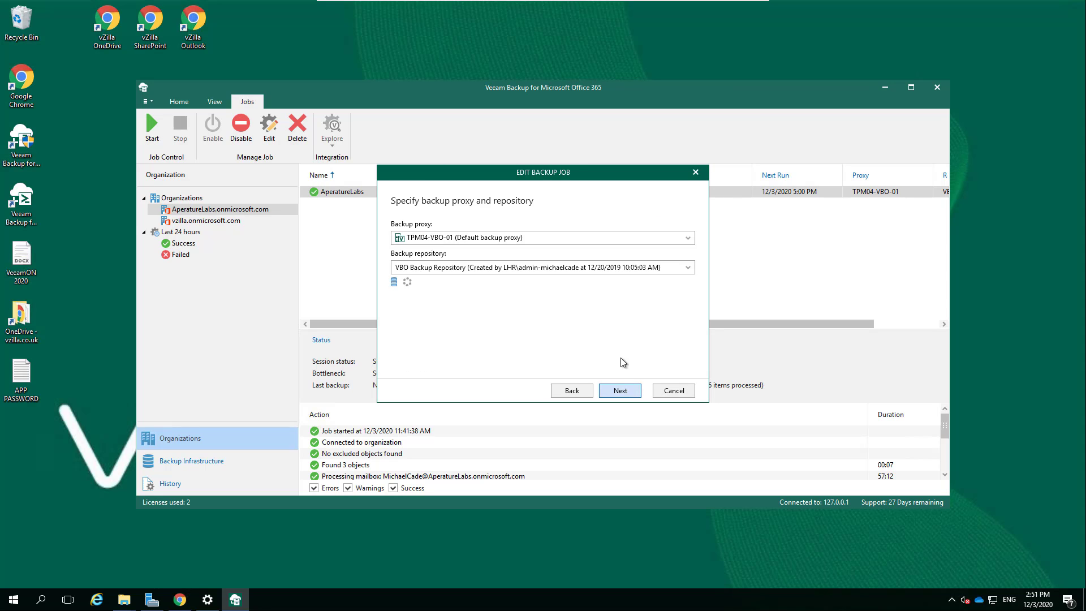
left_click(579, 392)
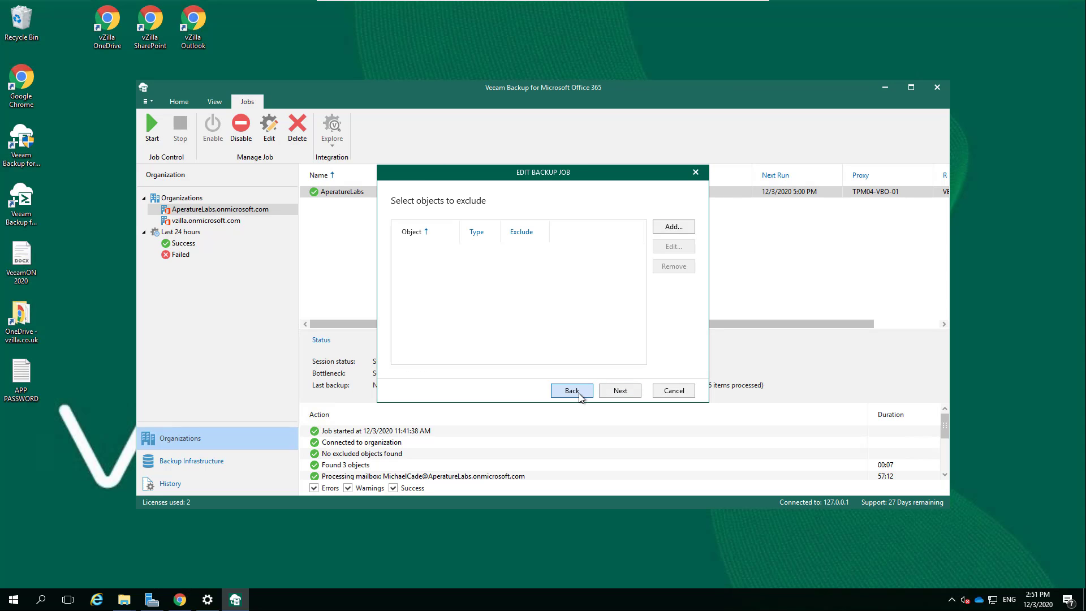
left_click(579, 395)
left_click(673, 275)
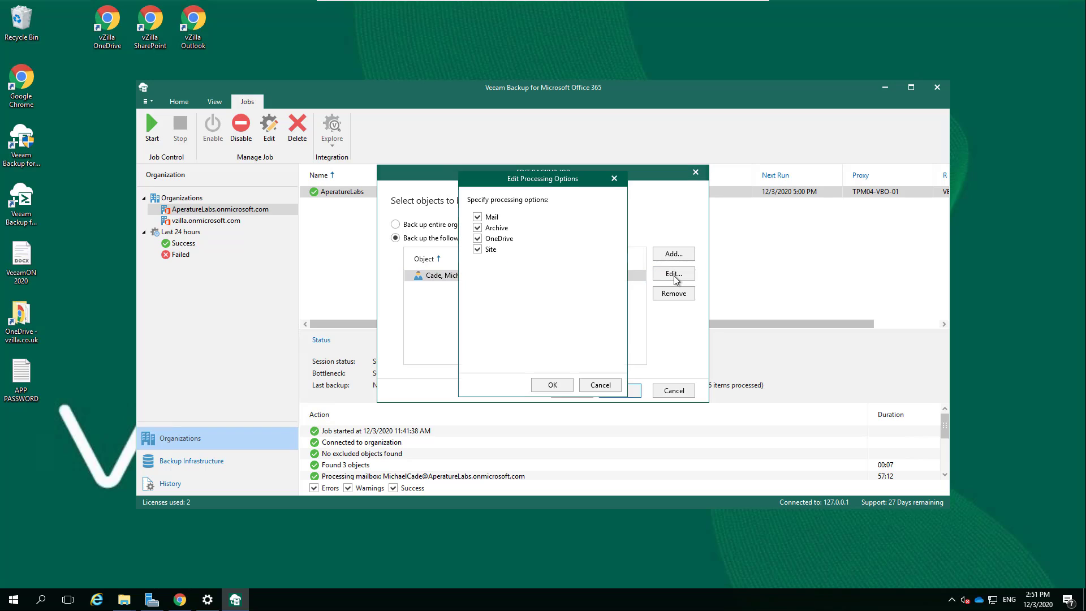
left_click(602, 387)
left_click(612, 391)
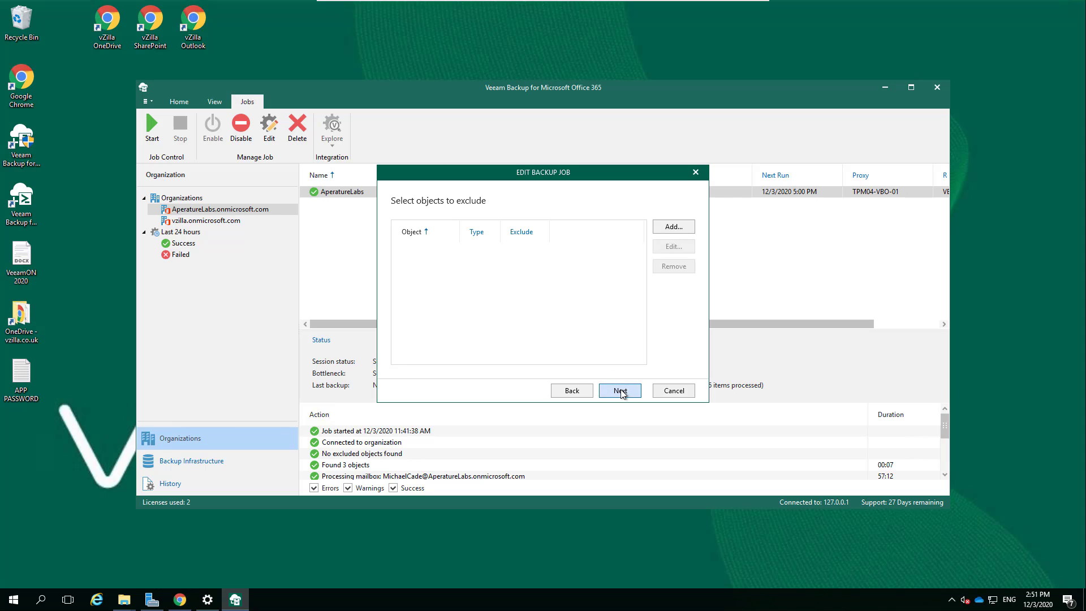
left_click(621, 392)
left_click(623, 392)
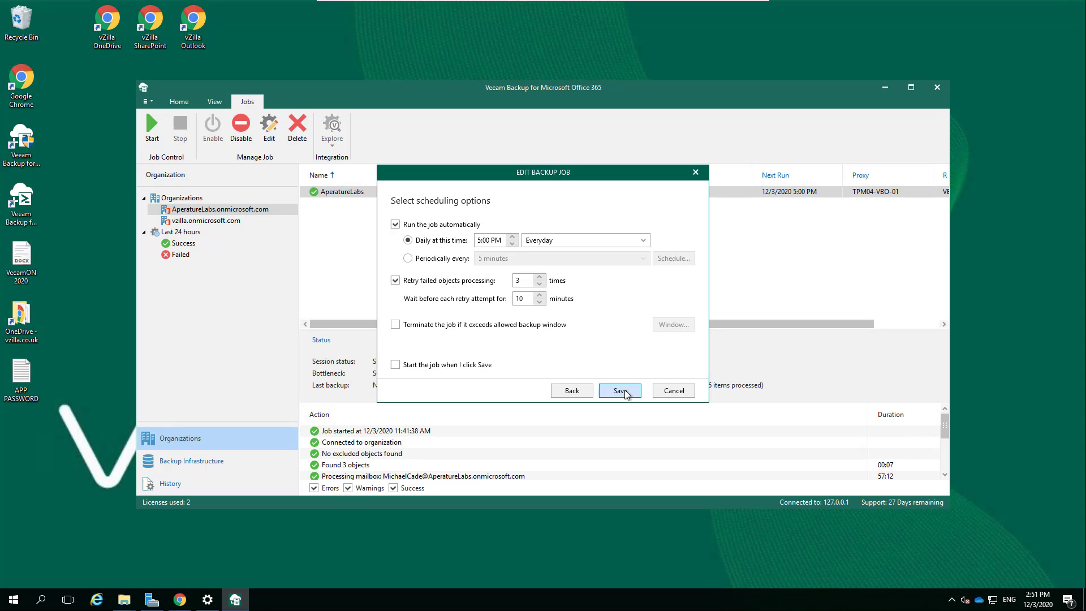
- Close the backup job editor and revisit the vzilla and AperatureLabs organizations
left_click(666, 392)
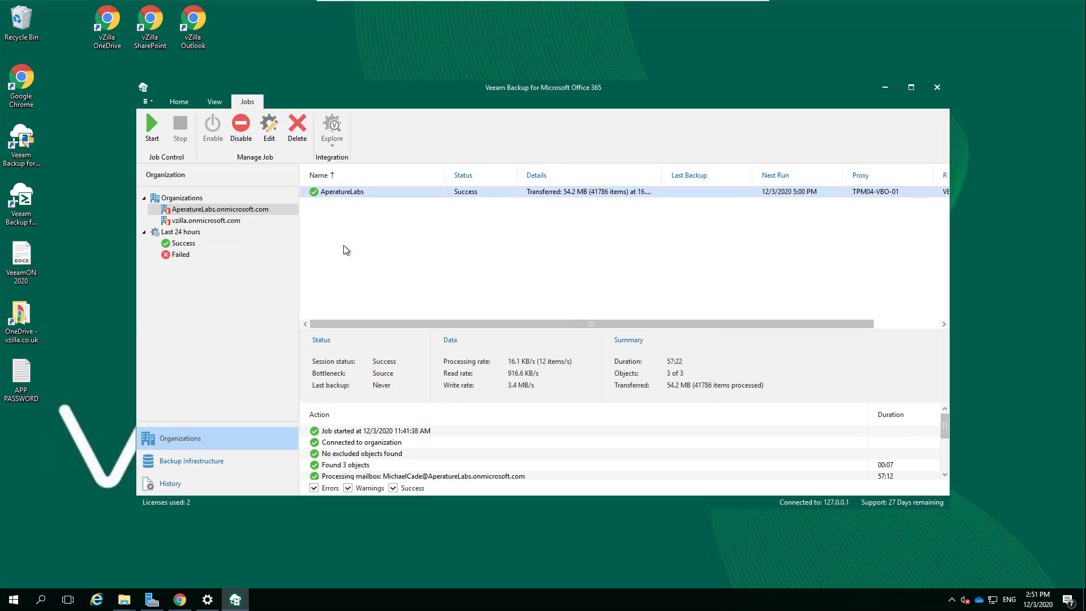
left_click(220, 223)
left_click(219, 210)
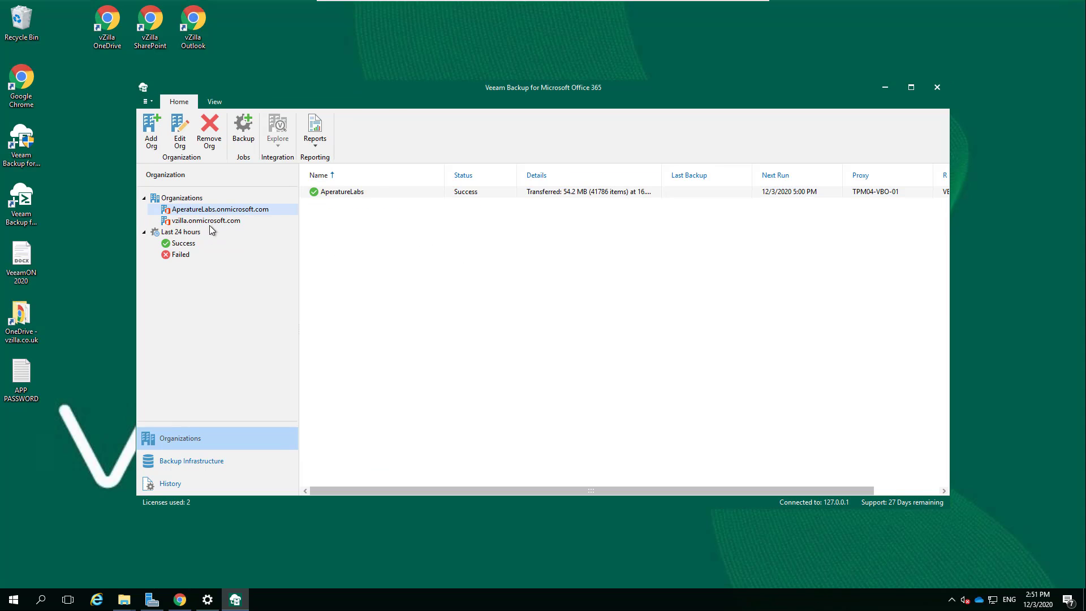
- Upgrade the out-of-date VBO Backup Repository from the Backup Repositories list
left_click(199, 461)
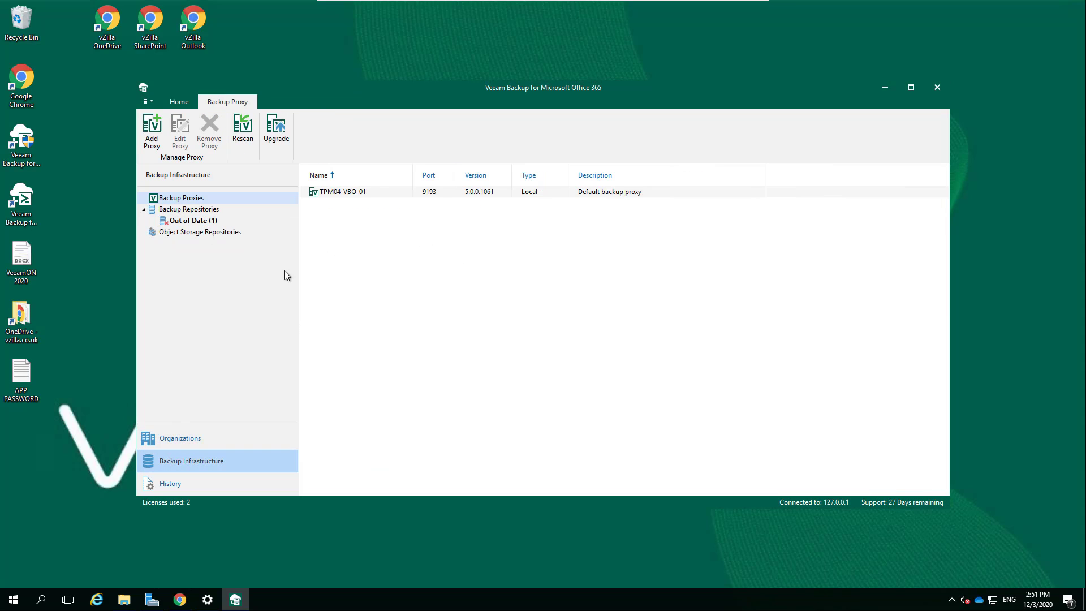
left_click(206, 209)
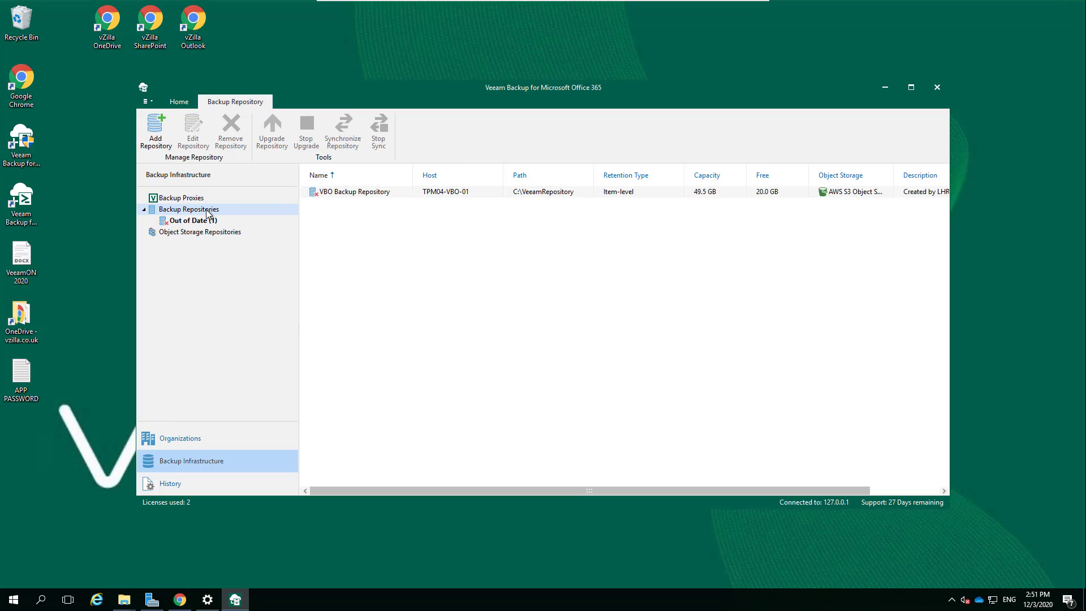
right_click(351, 195)
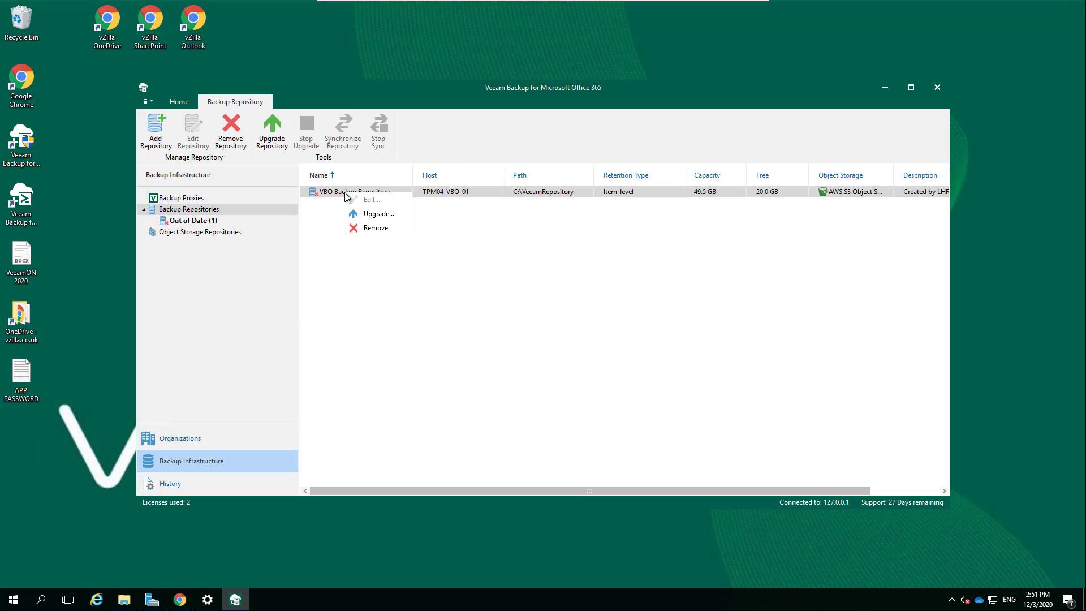
left_click(368, 215)
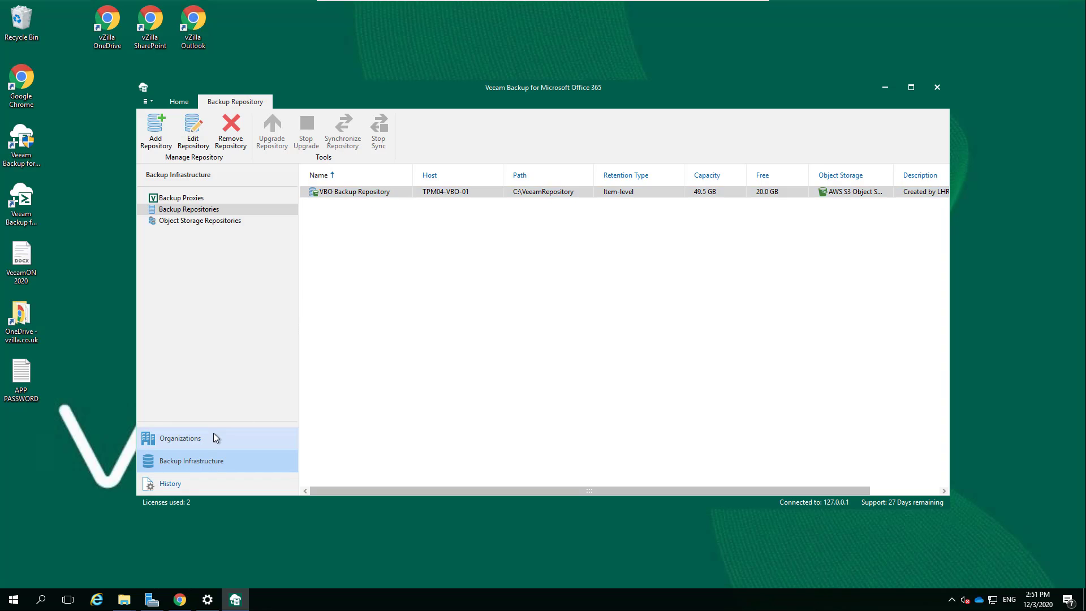
- Edit the AperatureLabs job and review the backed-up user's processing options without changes
left_click(213, 436)
right_click(347, 195)
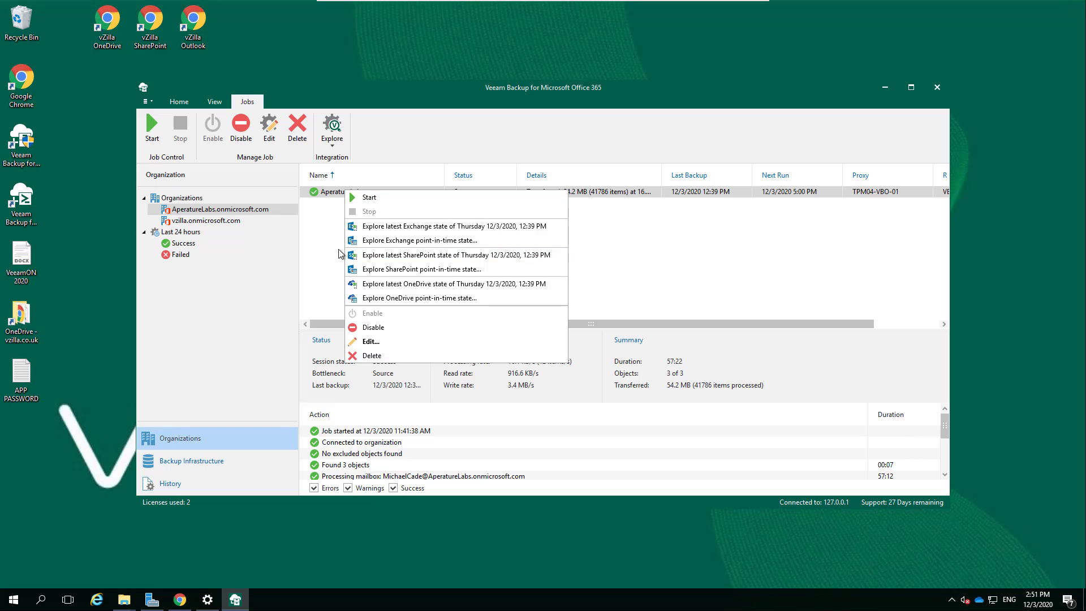
right_click(321, 192)
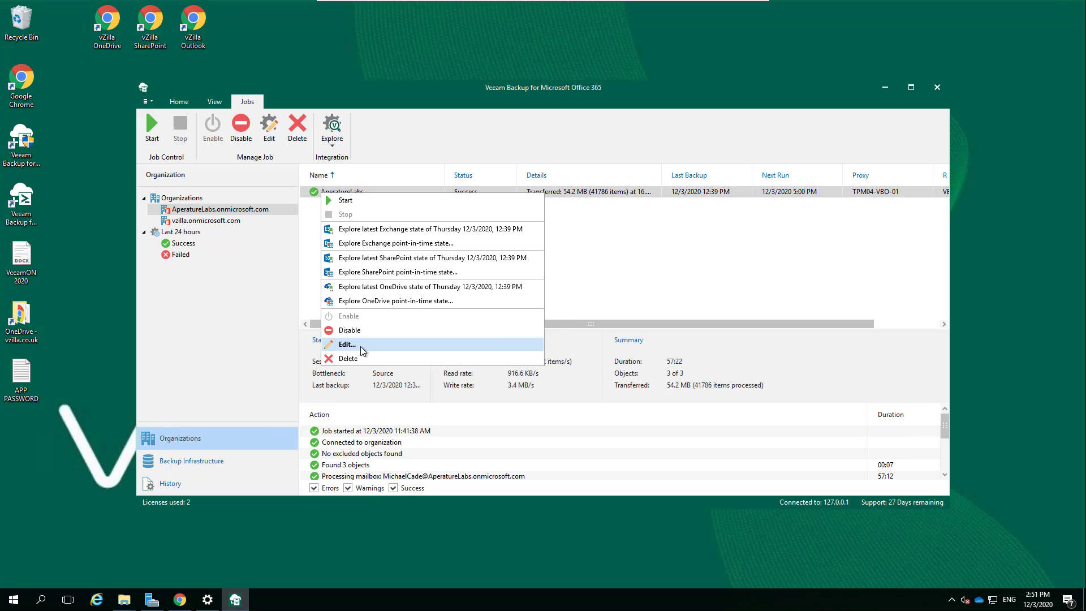
left_click(361, 345)
left_click(619, 391)
left_click(685, 276)
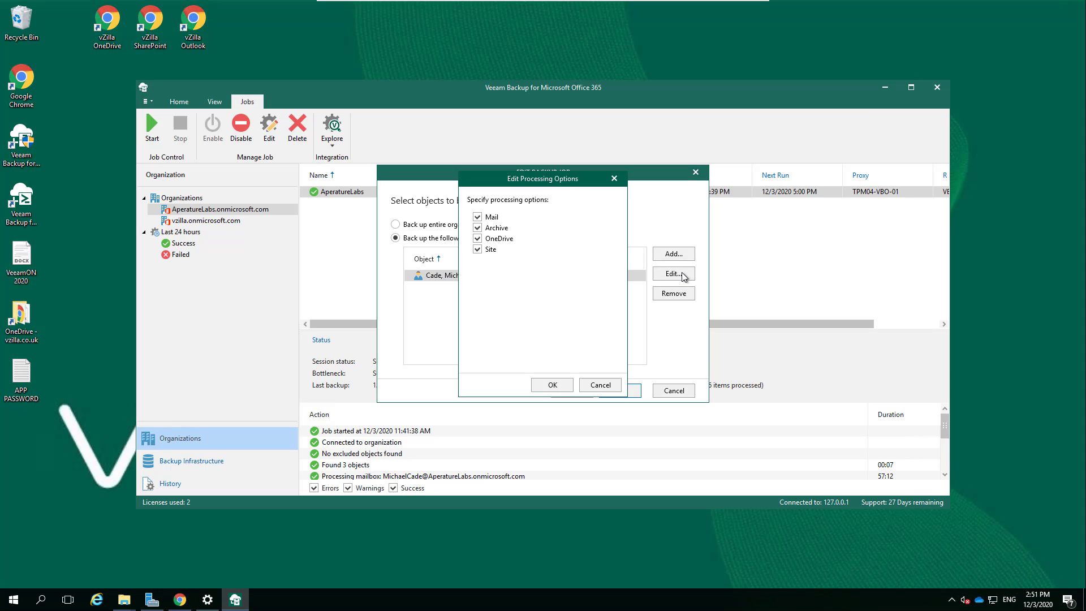
left_click(604, 384)
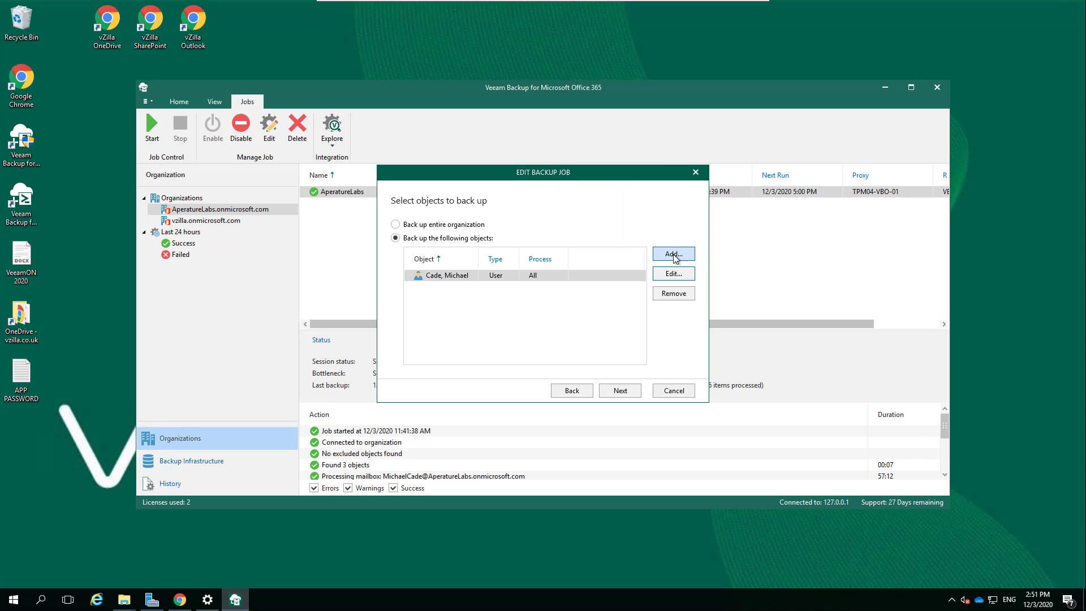
- Start adding users to the job, then cancel Add Objects and the wizard, and right-click the jobs list
left_click(673, 255)
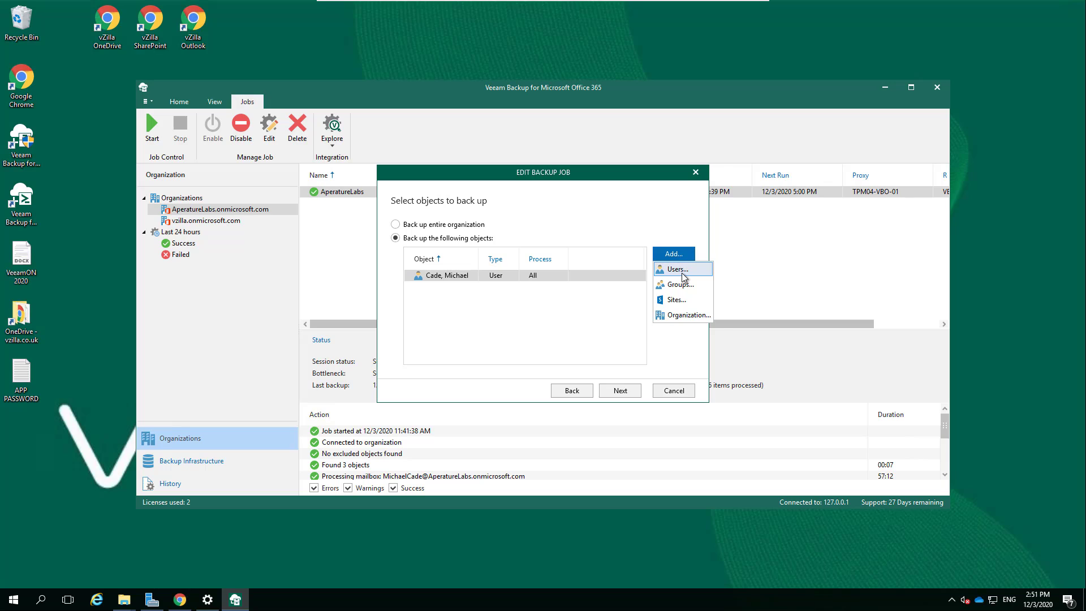
left_click(681, 271)
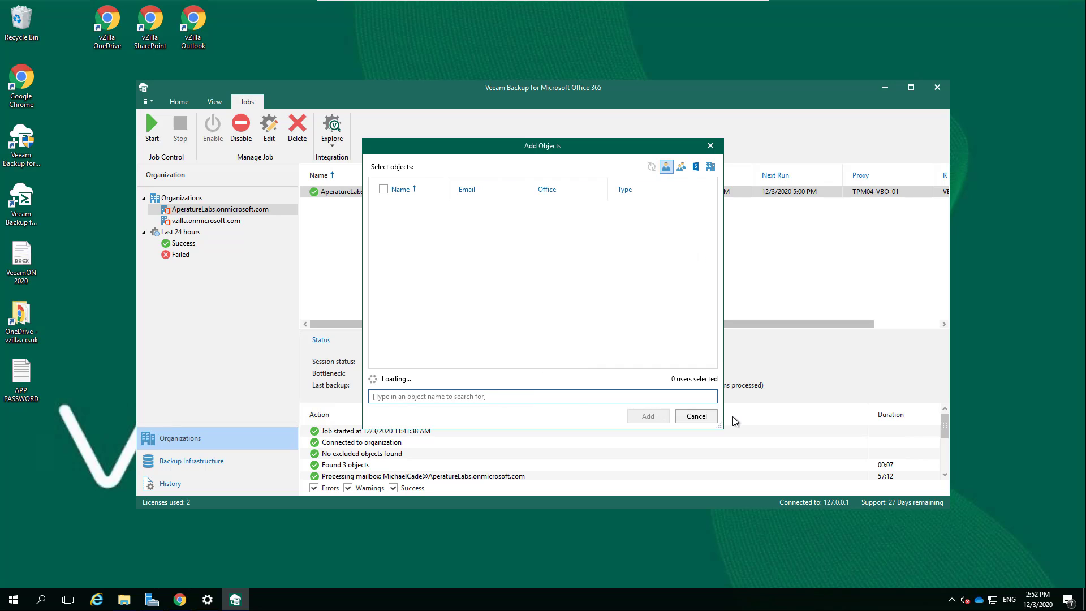
left_click(697, 416)
left_click(691, 388)
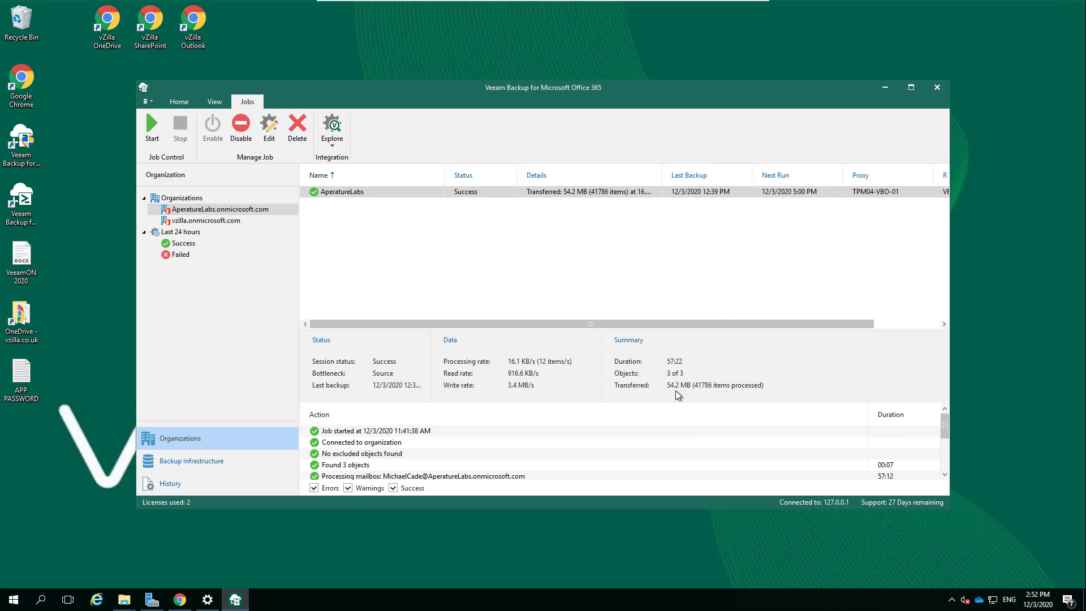
right_click(382, 244)
left_click(411, 250)
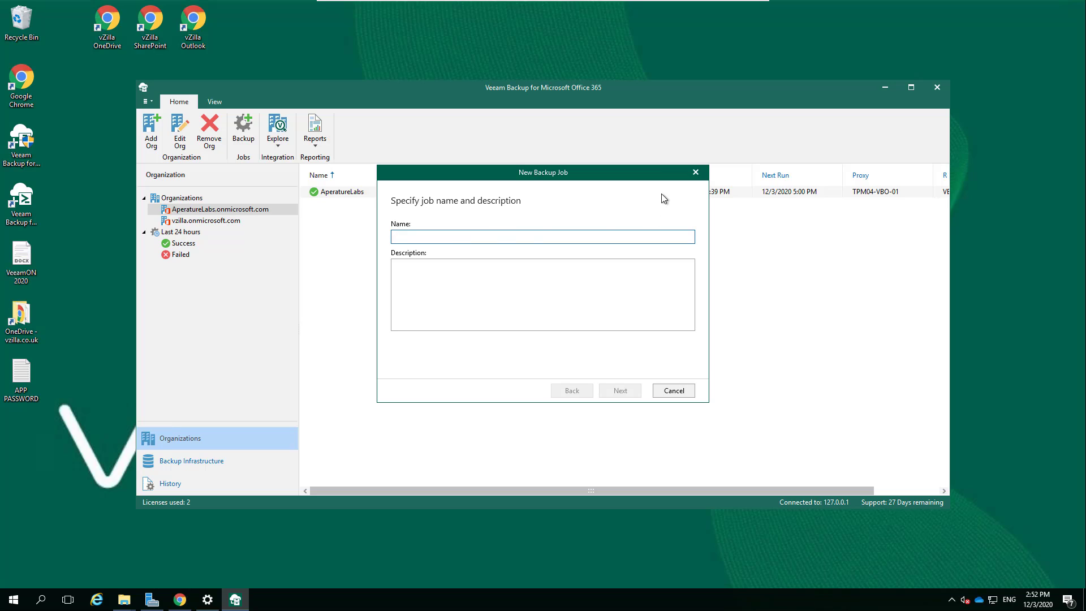
type("Microsoft Team")
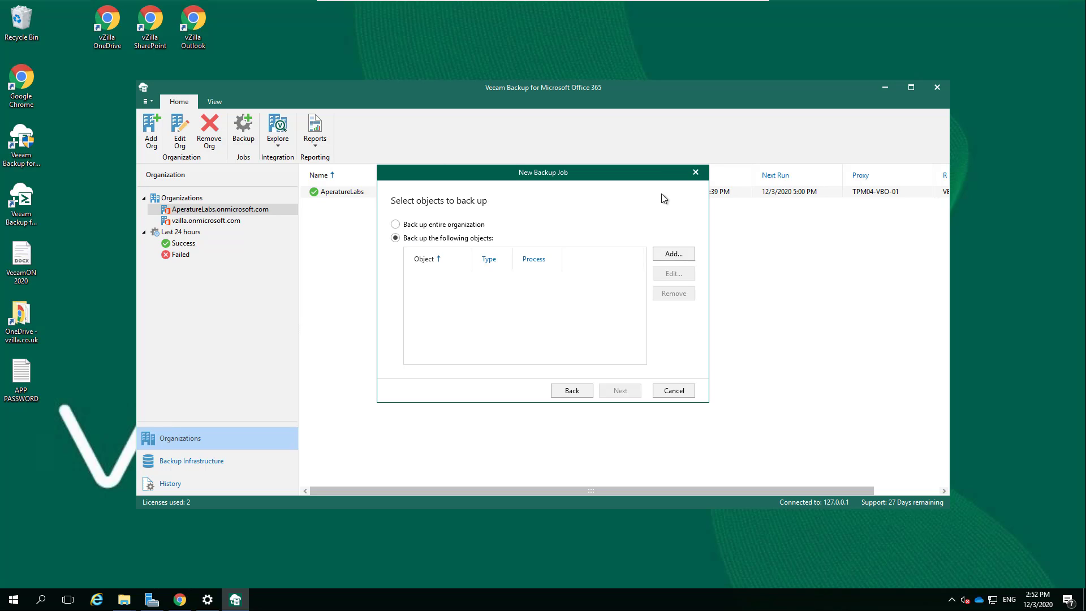
left_click(666, 257)
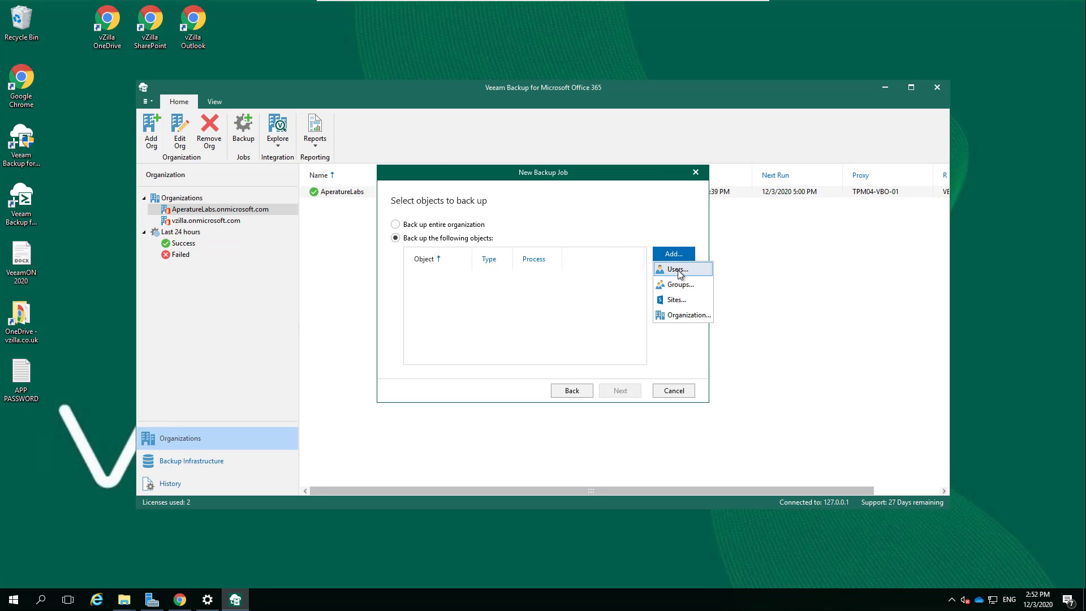
left_click(687, 314)
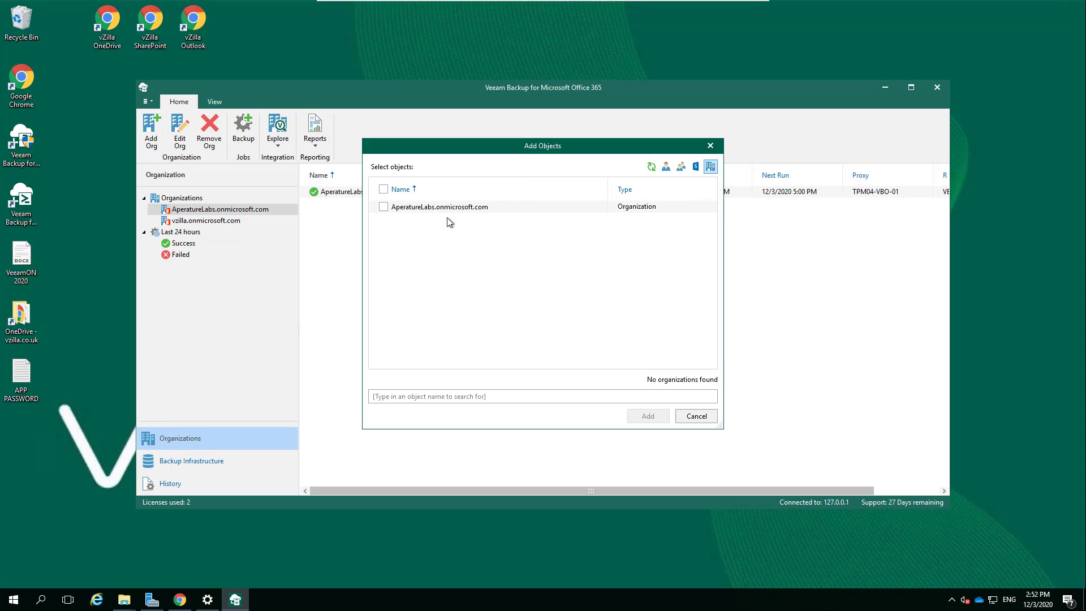
left_click(383, 207)
left_click(663, 417)
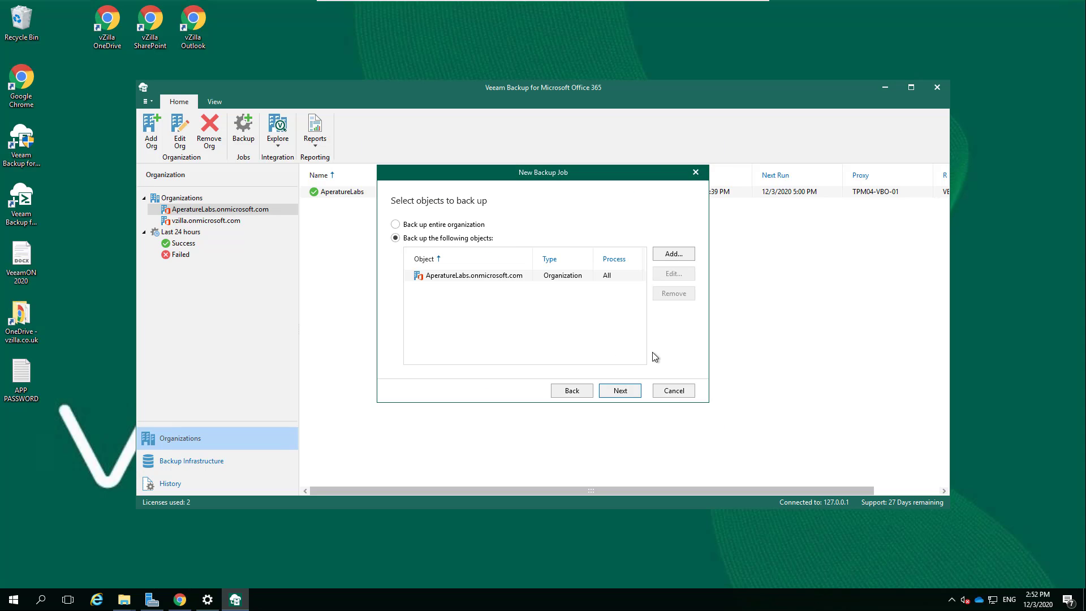
left_click(621, 390)
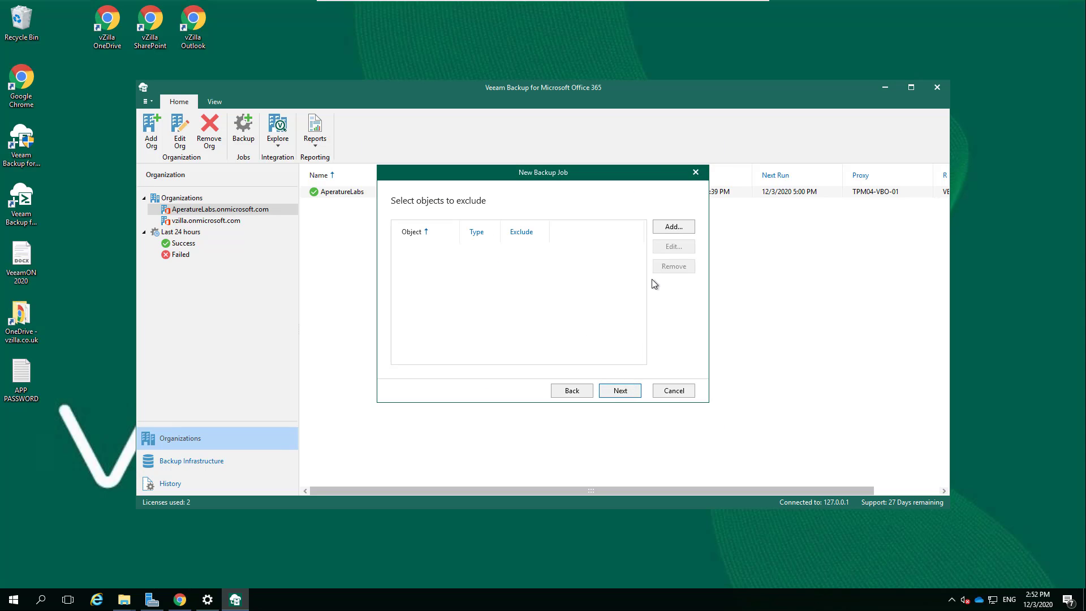
left_click(672, 228)
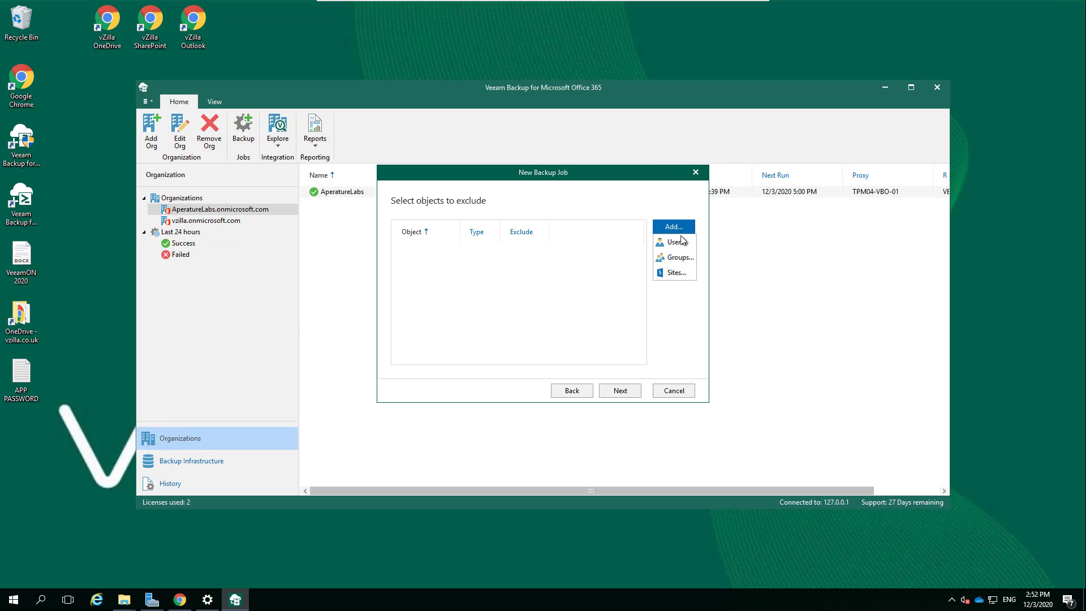
left_click(626, 391)
left_click(579, 390)
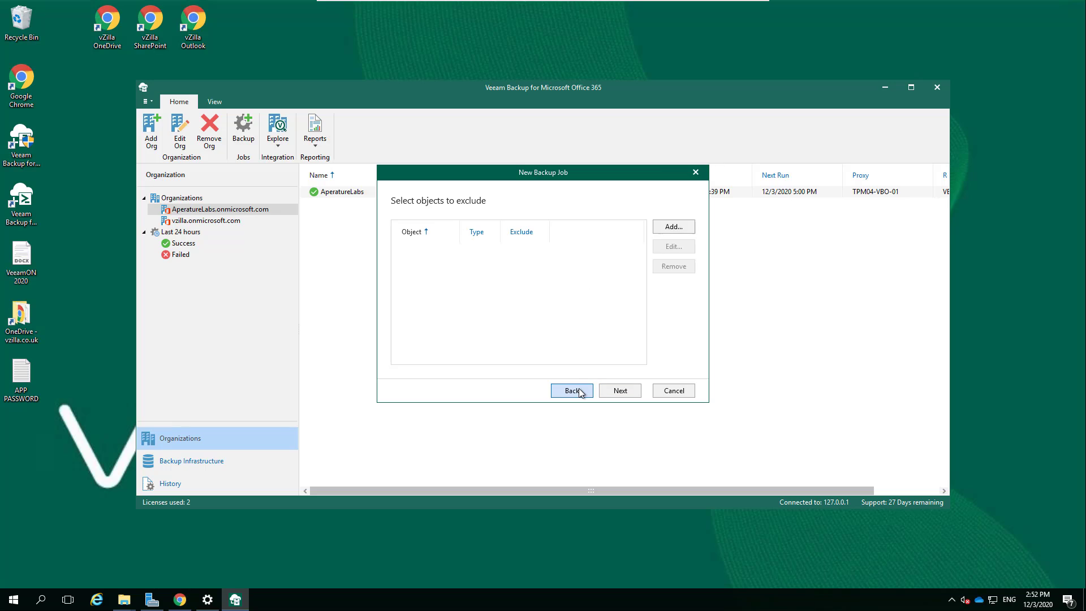
left_click(578, 391)
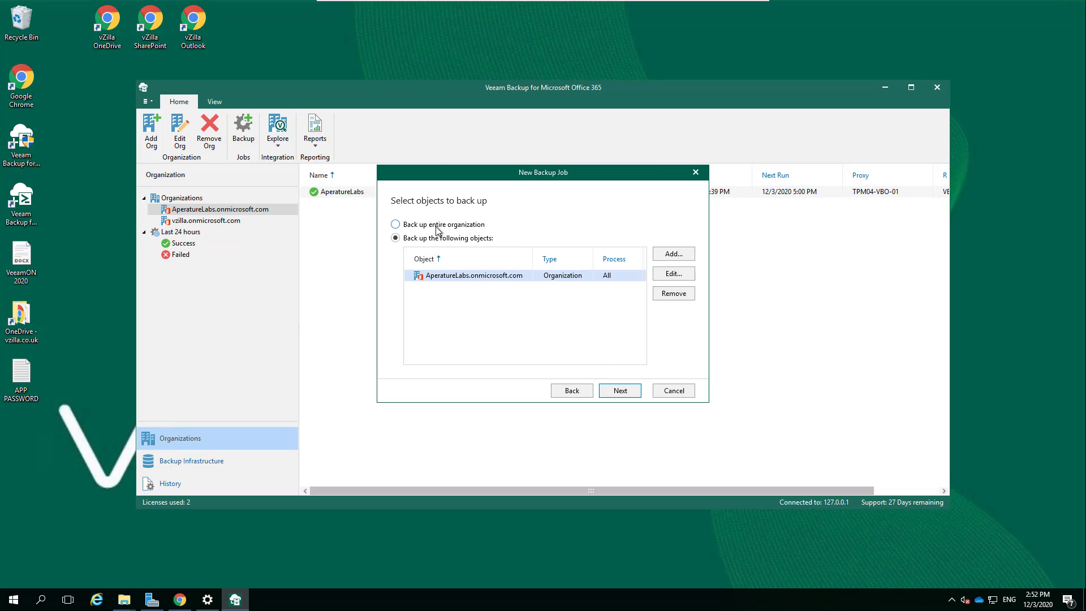
left_click(673, 274)
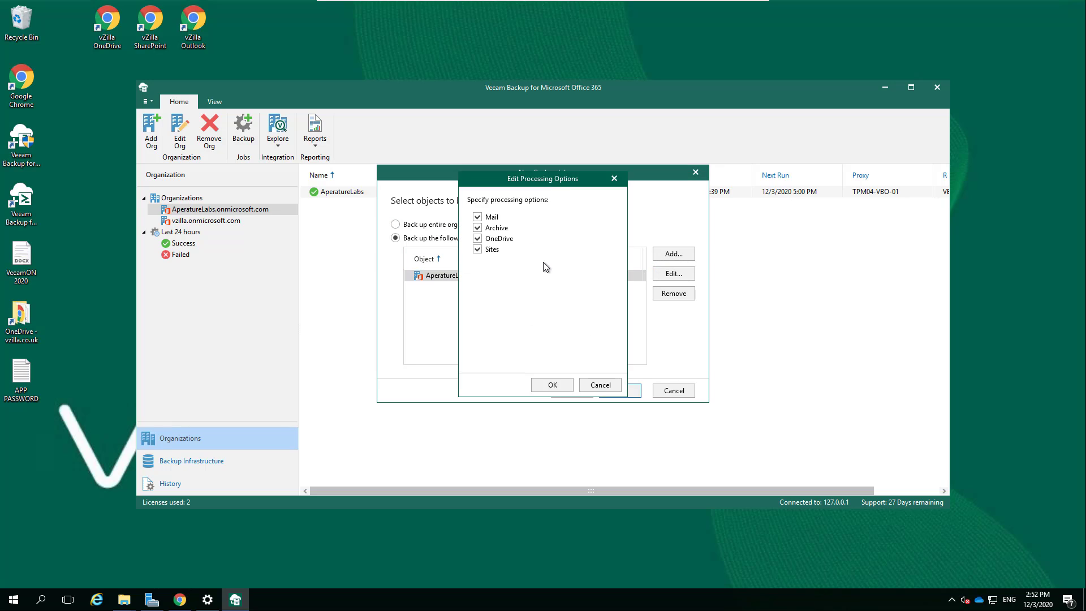
left_click(598, 386)
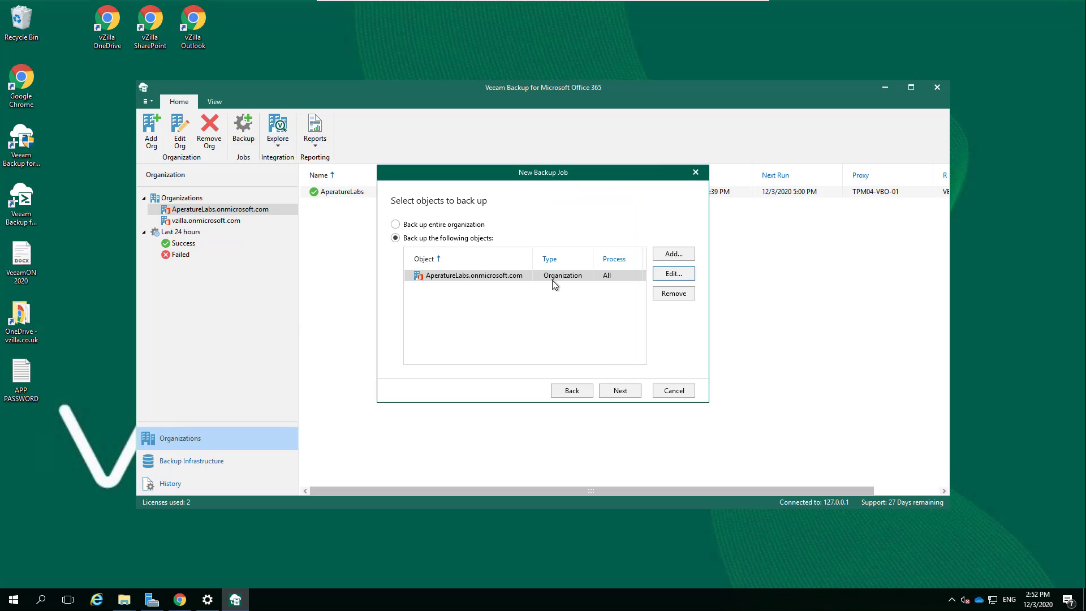
left_click(658, 391)
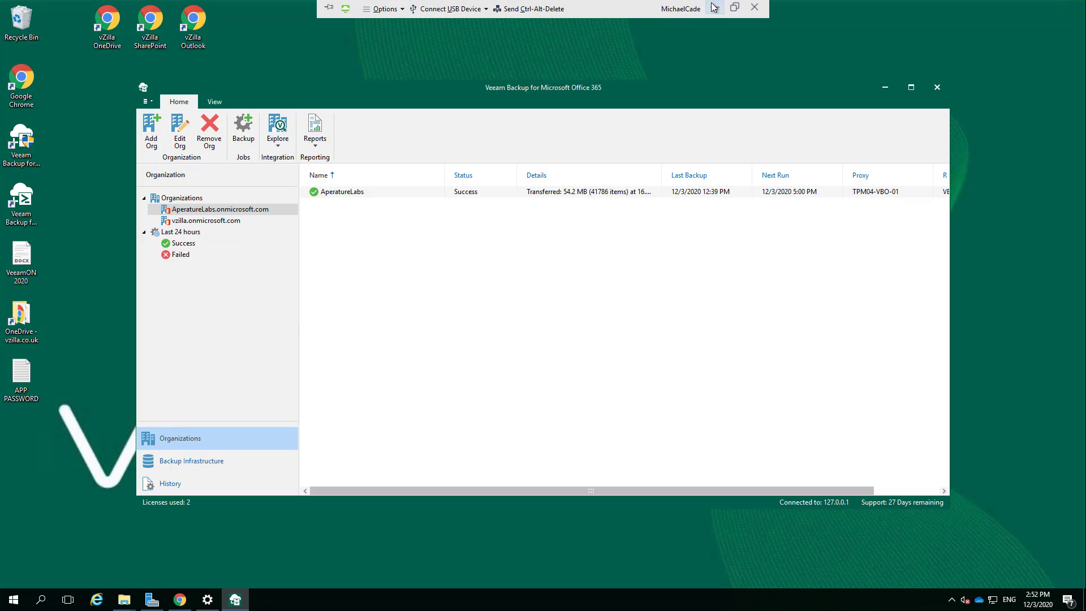
- Confirm in Help and Support > About that version 5.0.0.1061 is installed
left_click(145, 101)
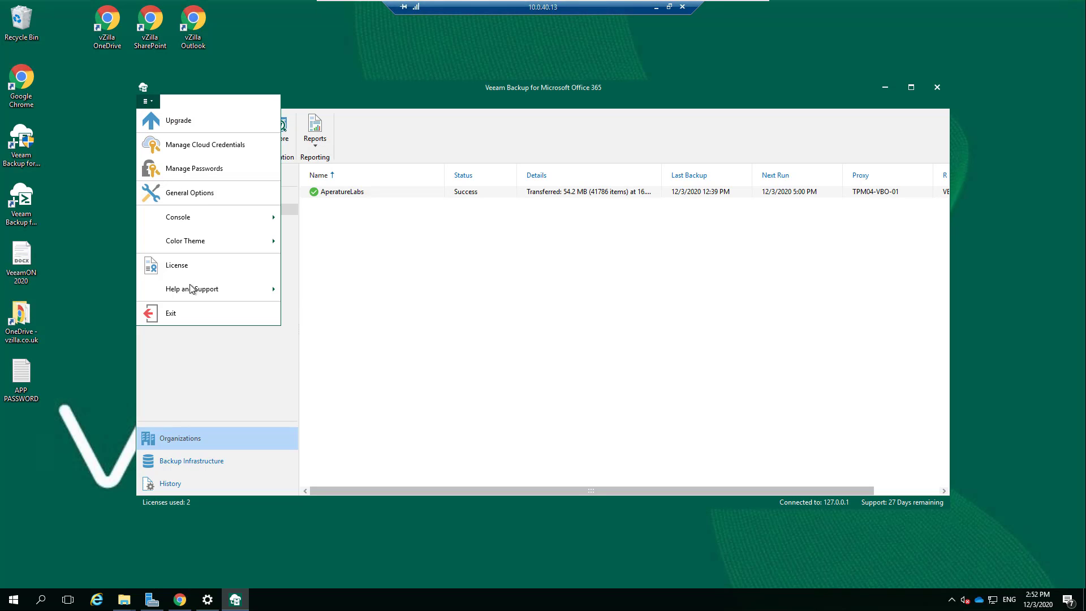
mouse_move(197, 289)
left_click(333, 357)
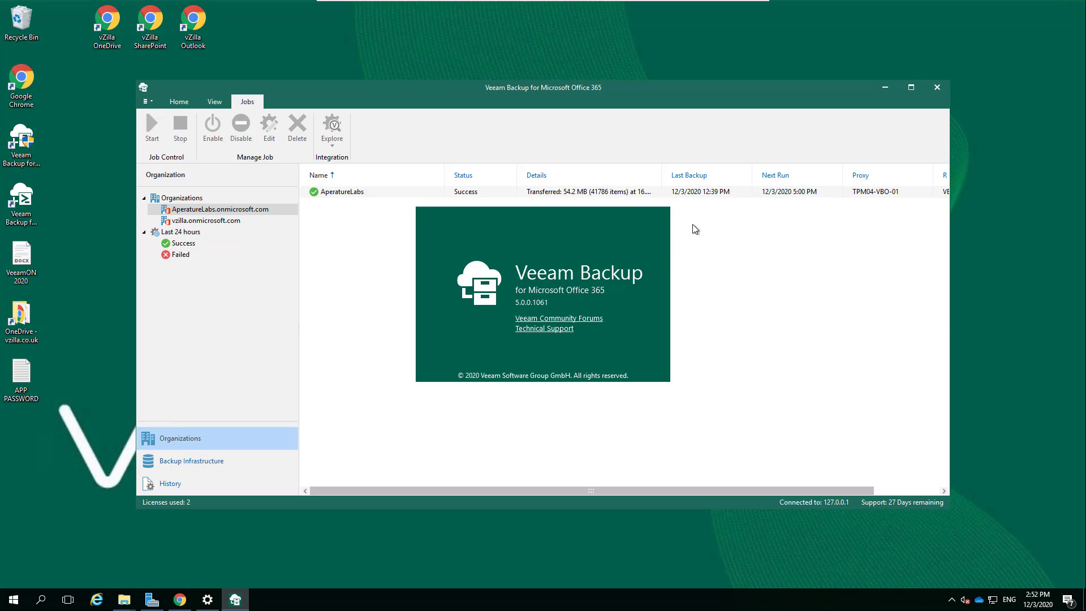
left_click(618, 246)
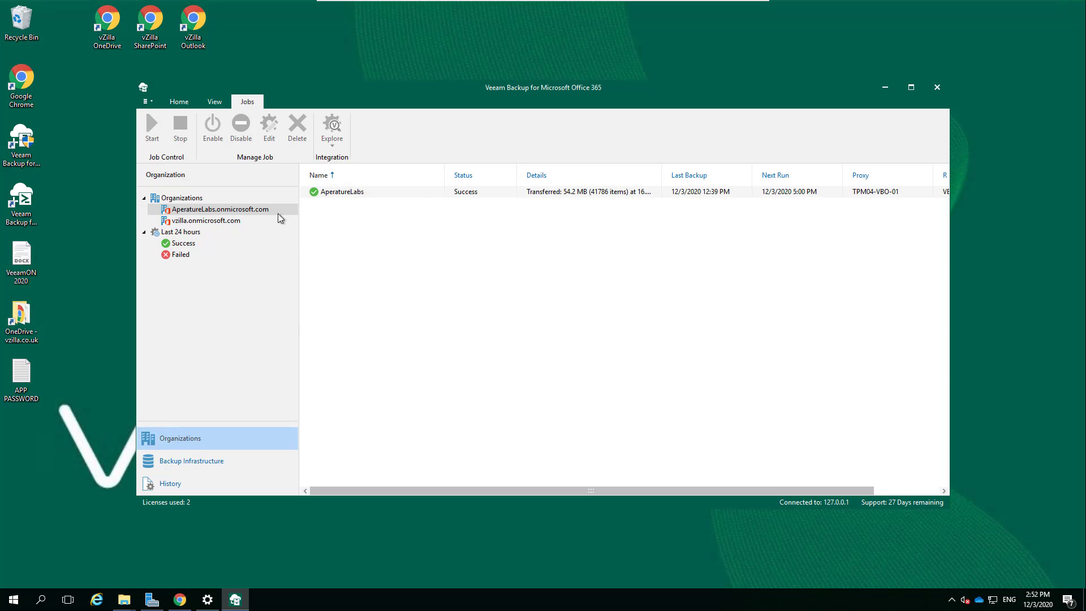
- Open and close the AperatureLabs organization's backup accounts settings and the Explore options
right_click(255, 208)
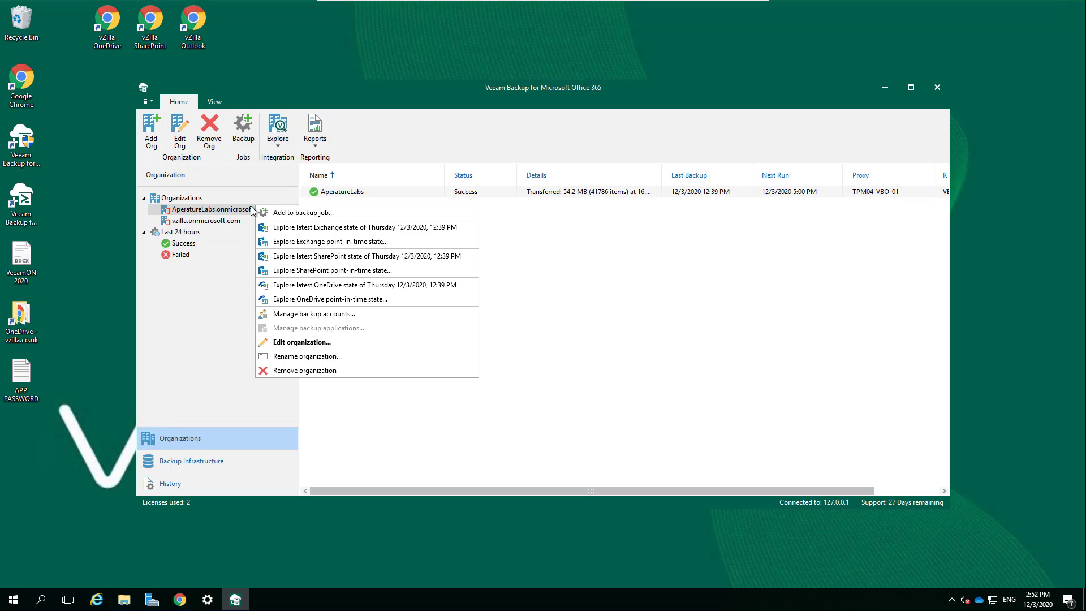
left_click(317, 313)
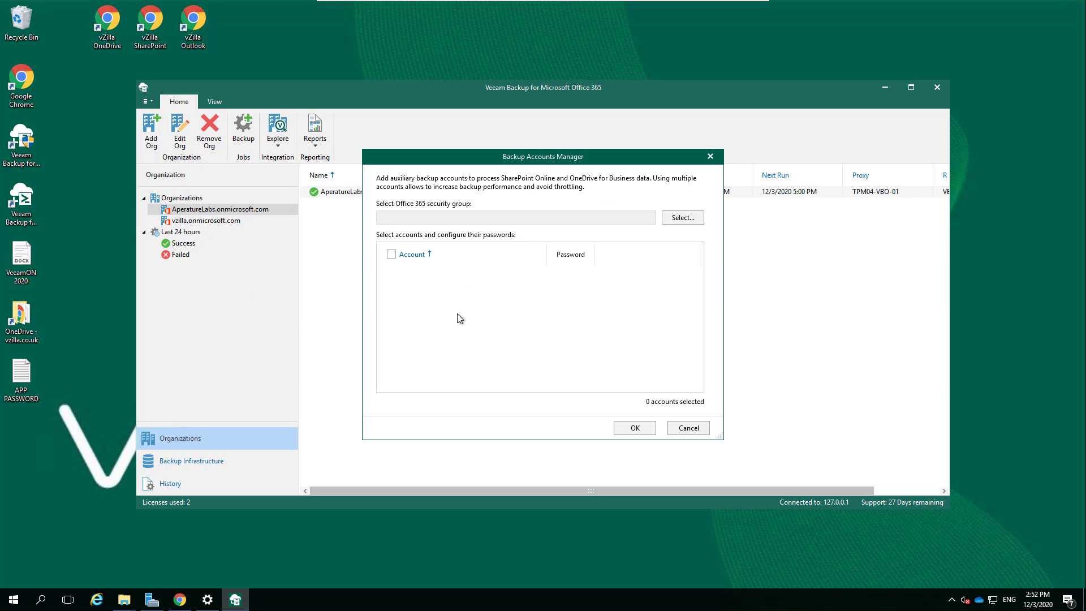
left_click(714, 159)
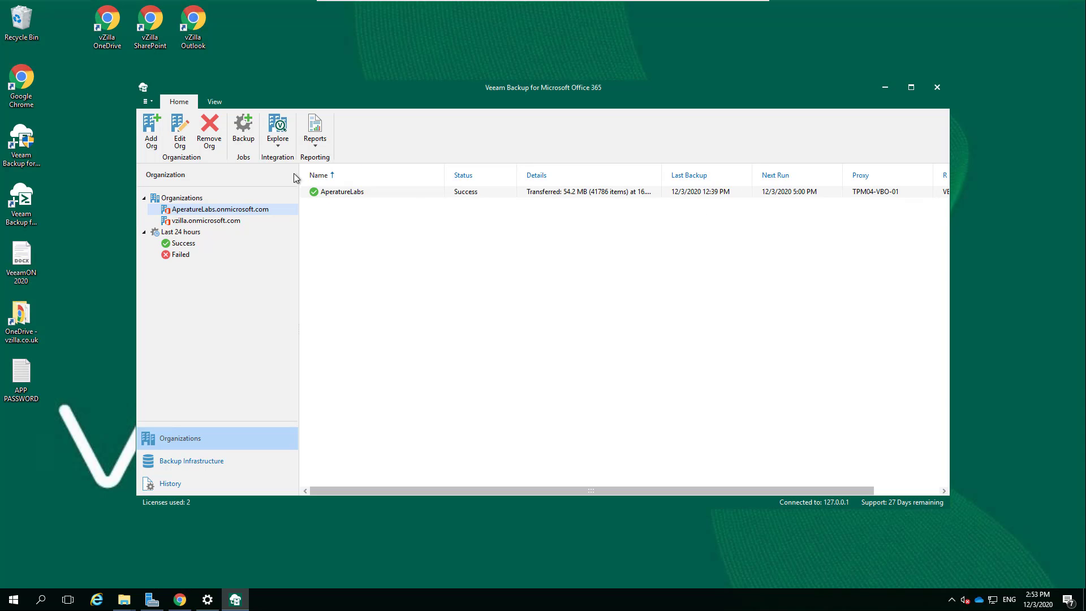
left_click(277, 142)
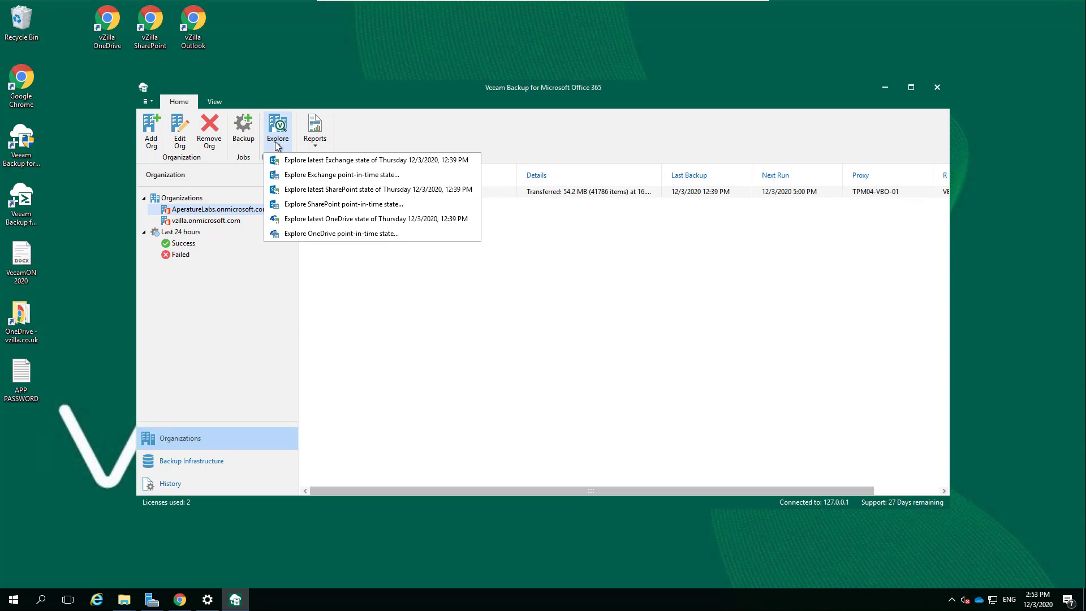
left_click(277, 142)
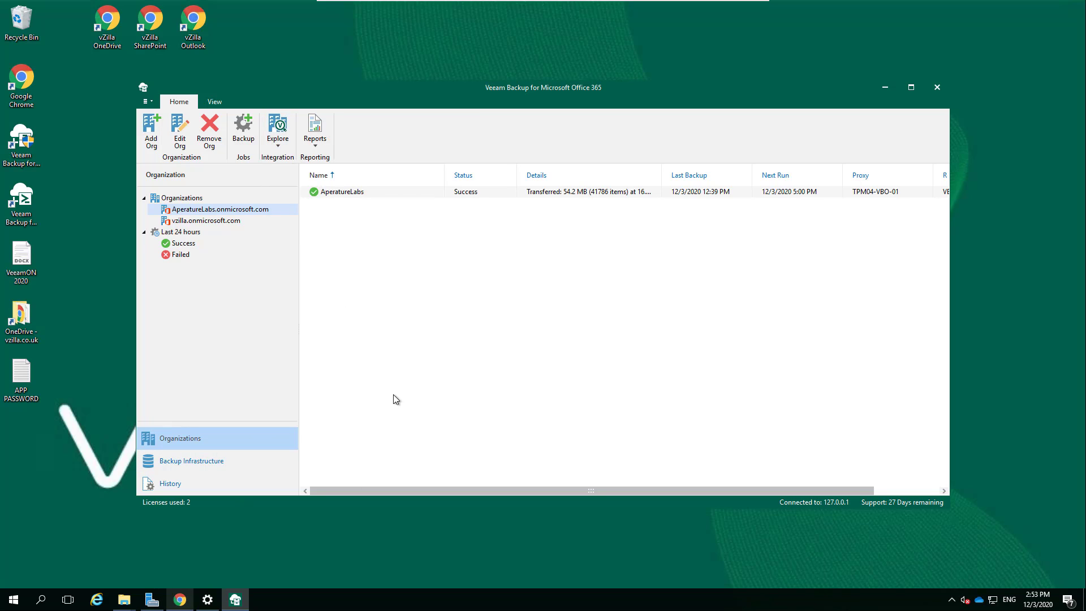
- Close the backup console and launch the VeeamExplorerForTeams installer from the VeeamBackupOffice365_5.0.0.1061 folder
left_click(933, 89)
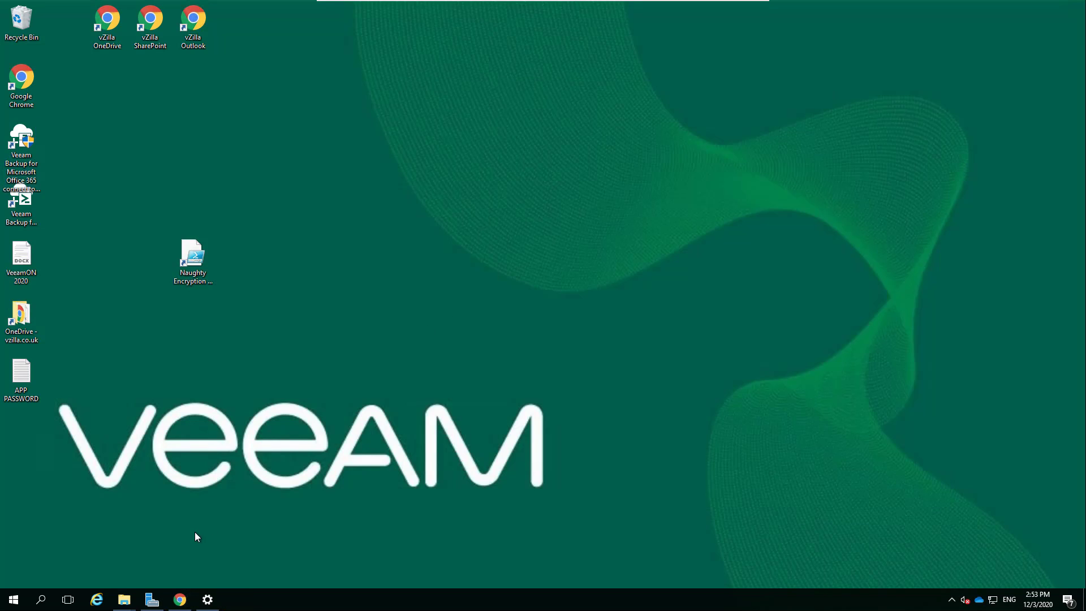
mouse_move(123, 603)
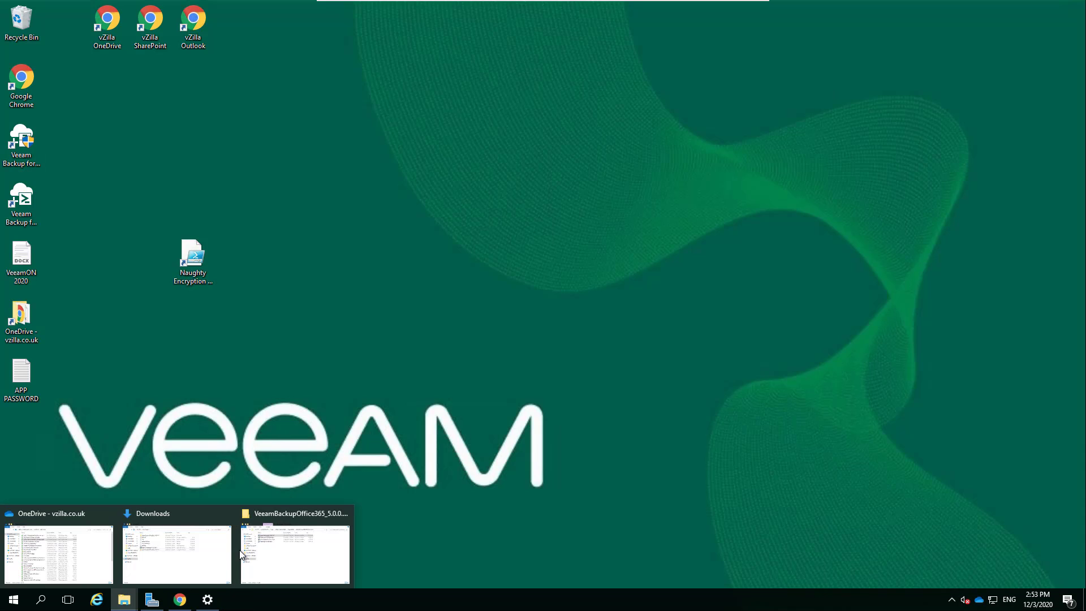
left_click(287, 561)
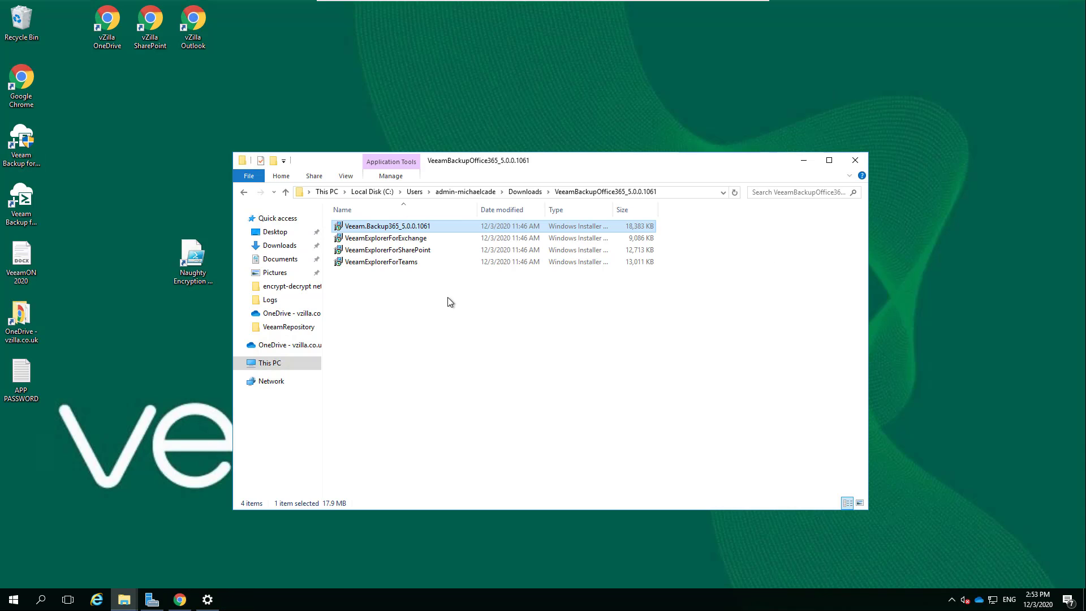
right_click(410, 267)
left_click(427, 273)
- Accept both license agreements and complete the Veeam Explorer for Microsoft Teams installation
key("Return")
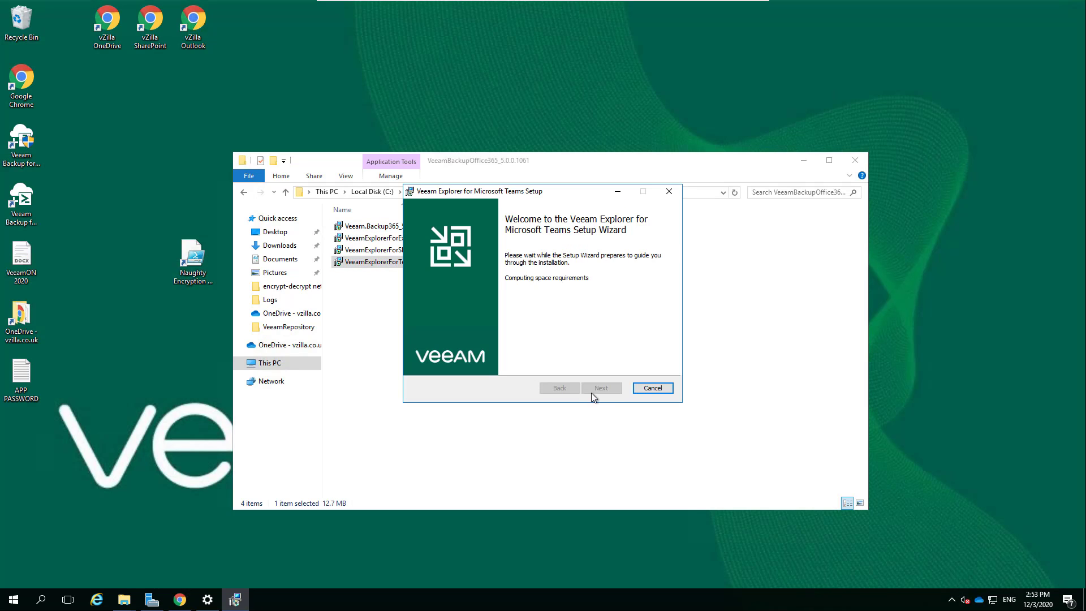
left_click(605, 389)
left_click(478, 346)
left_click(476, 360)
left_click(602, 393)
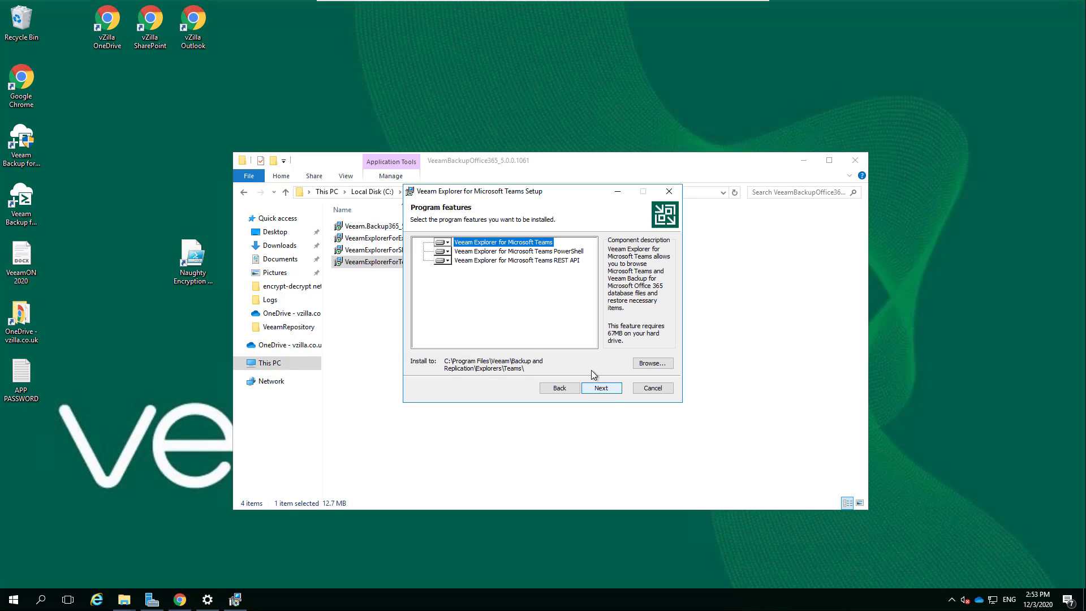
left_click(606, 388)
left_click(602, 388)
left_click(506, 377)
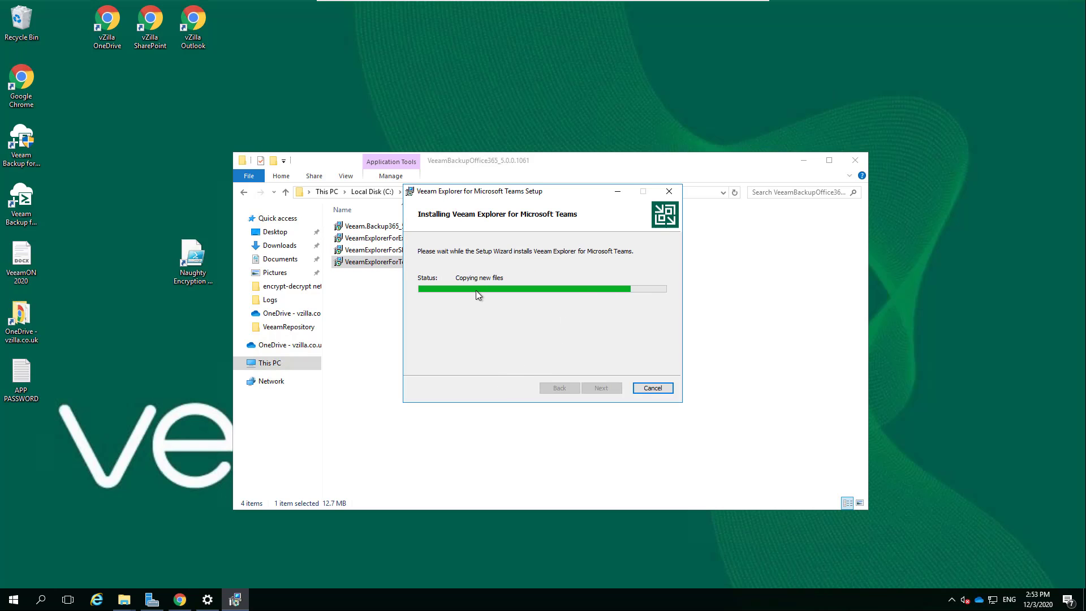
left_click(615, 388)
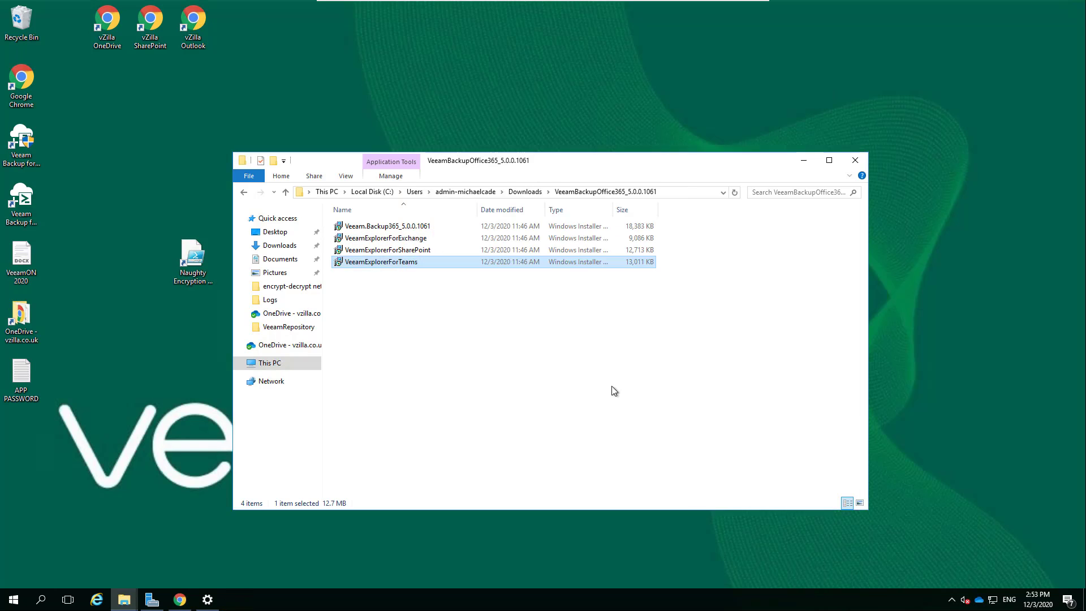
- Relaunch the Veeam Backup for Office 365 console, connect to the local server and select AperatureLabs.onmicrosoft.com
double_click(19, 136)
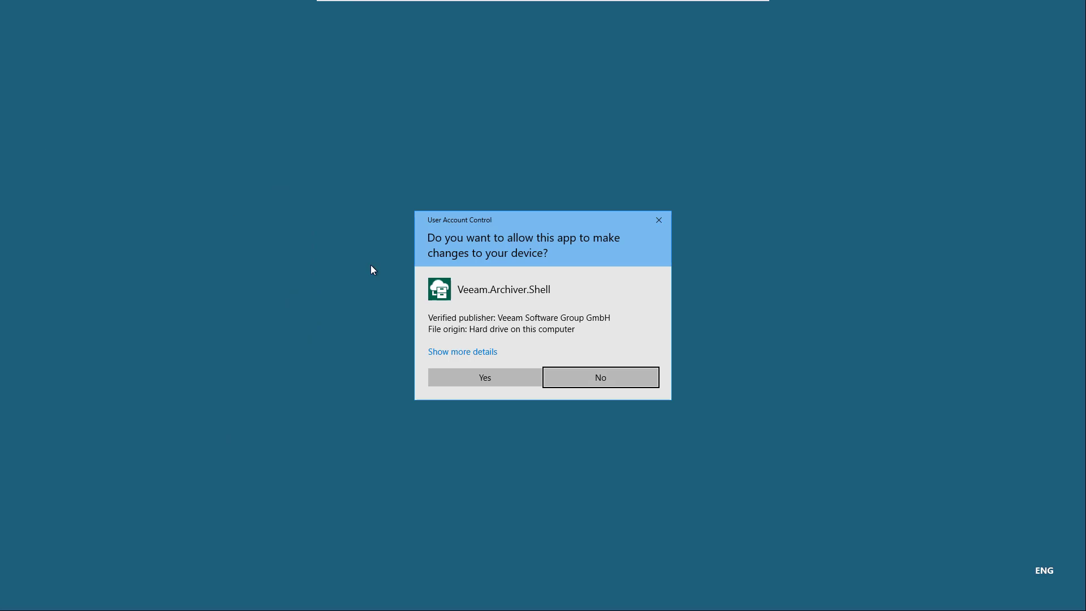
left_click(493, 377)
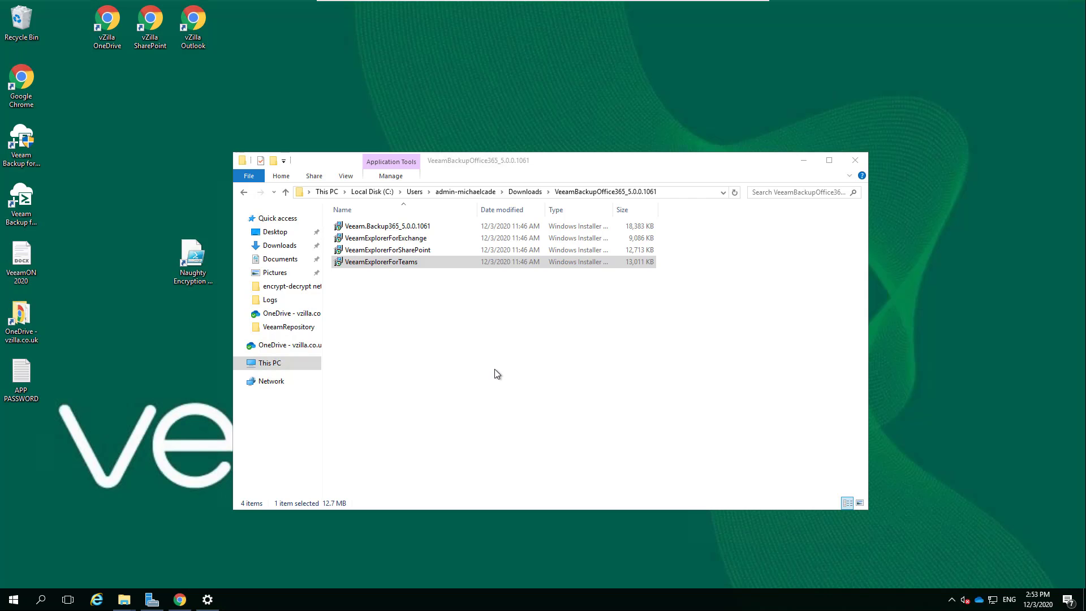
left_click(580, 381)
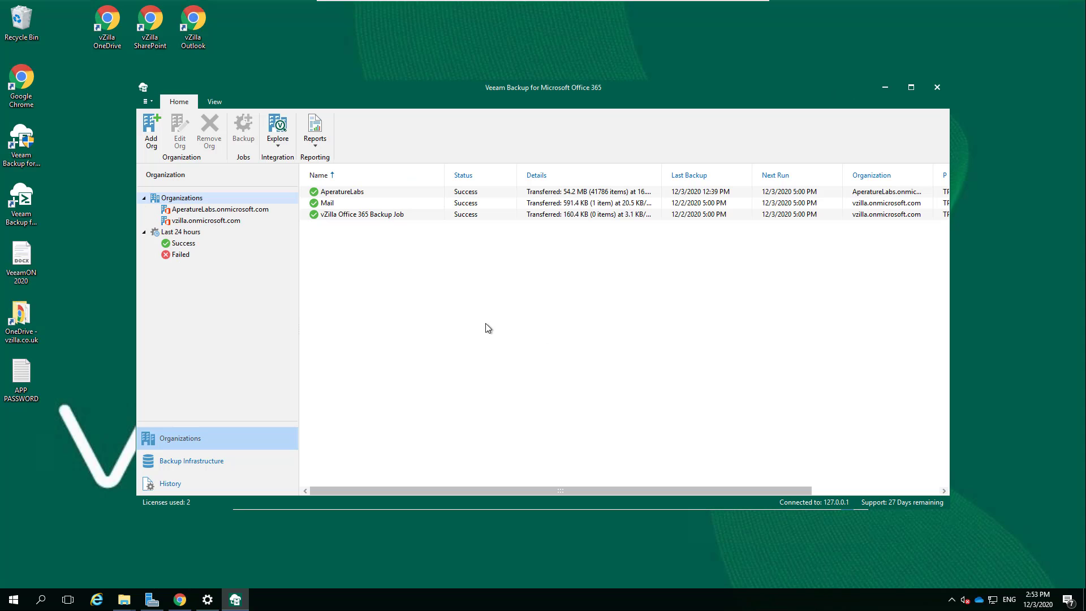
left_click(244, 209)
- Start a new AperatureLabs backup job named 't' that backs up the entire organization
right_click(327, 207)
left_click(372, 214)
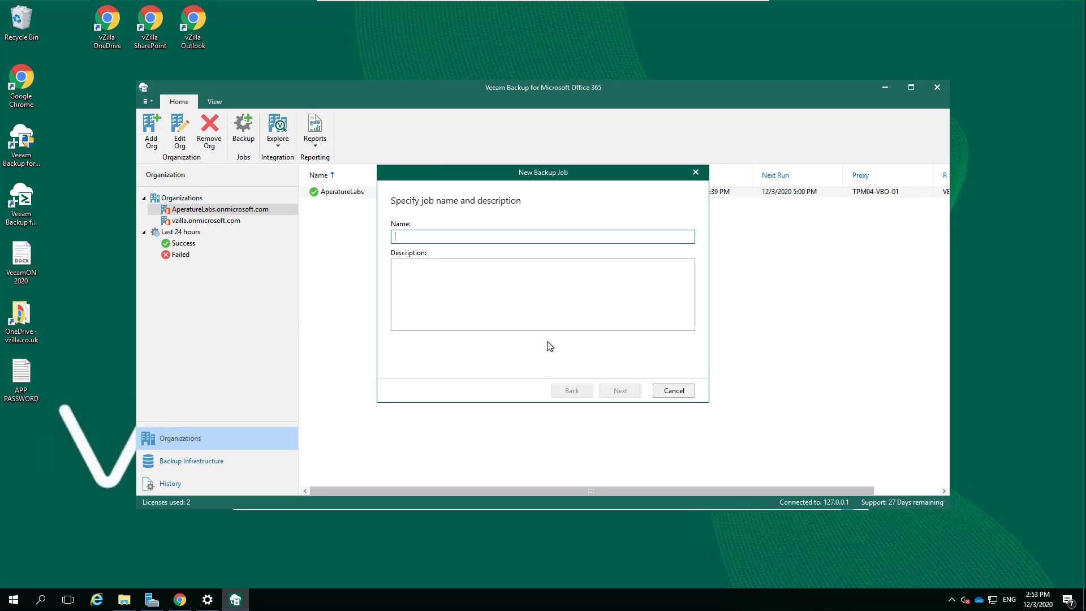
type("teams")
key("Return")
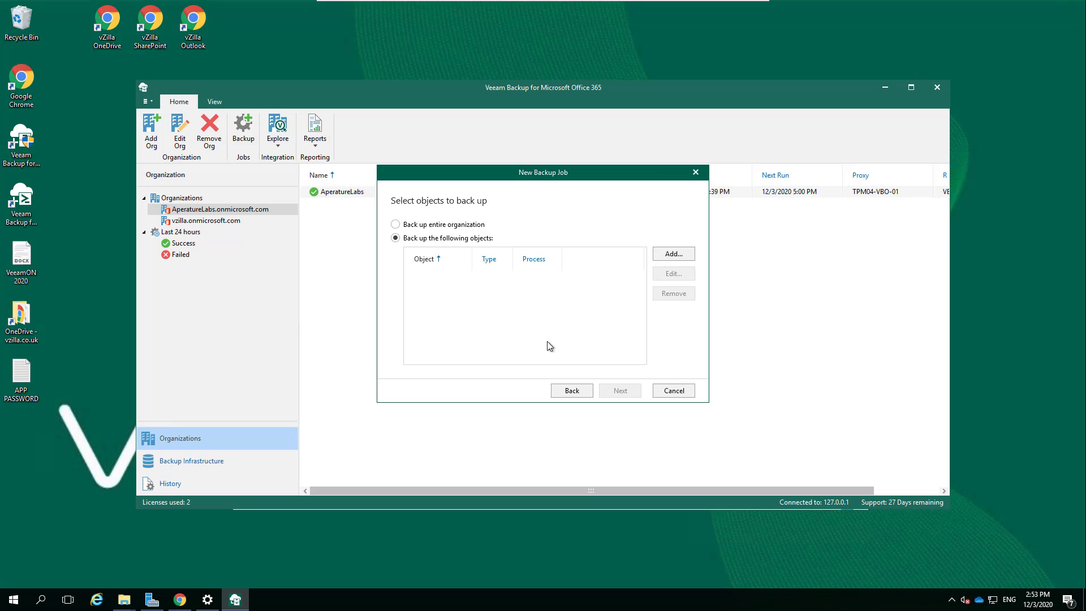
left_click(673, 254)
left_click(682, 254)
left_click(681, 254)
left_click(455, 225)
left_click(455, 225)
- Step past exclusions, proxy/repository and scheduling, then cancel the job unsaved
left_click(616, 396)
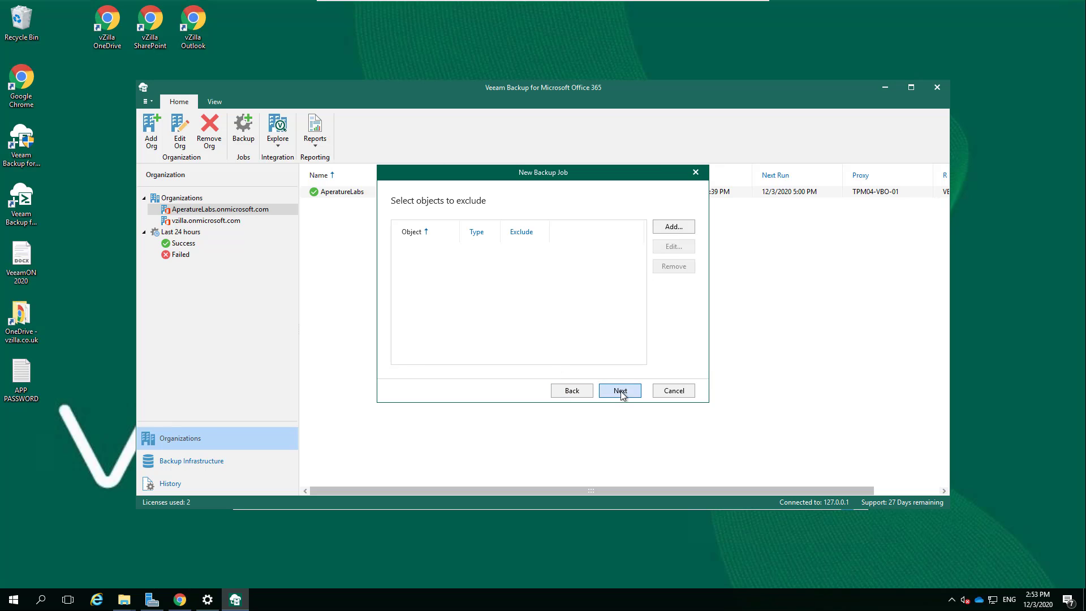
left_click(621, 393)
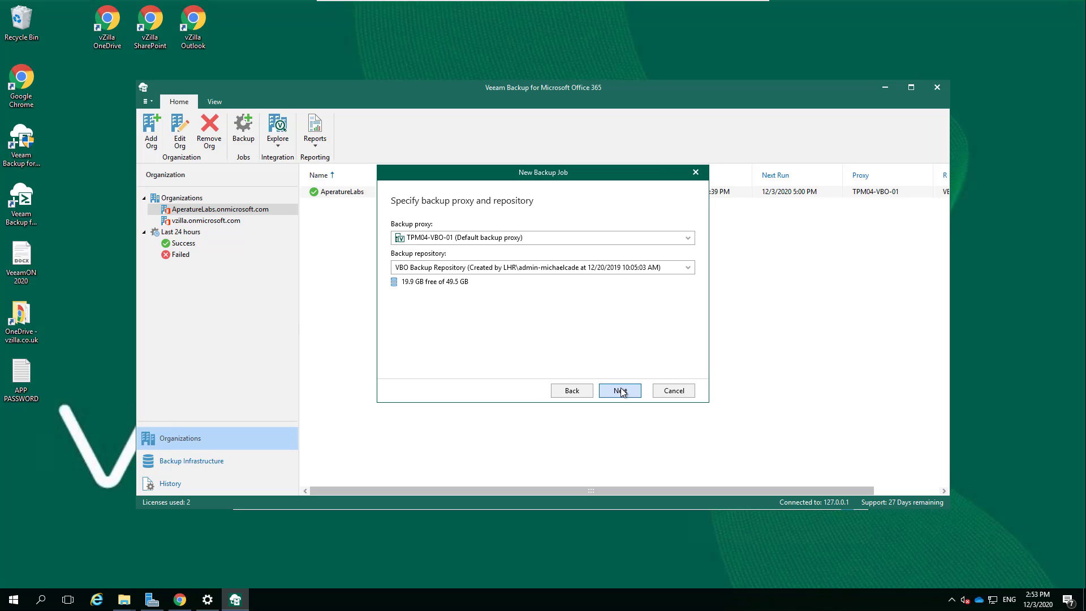
left_click(620, 392)
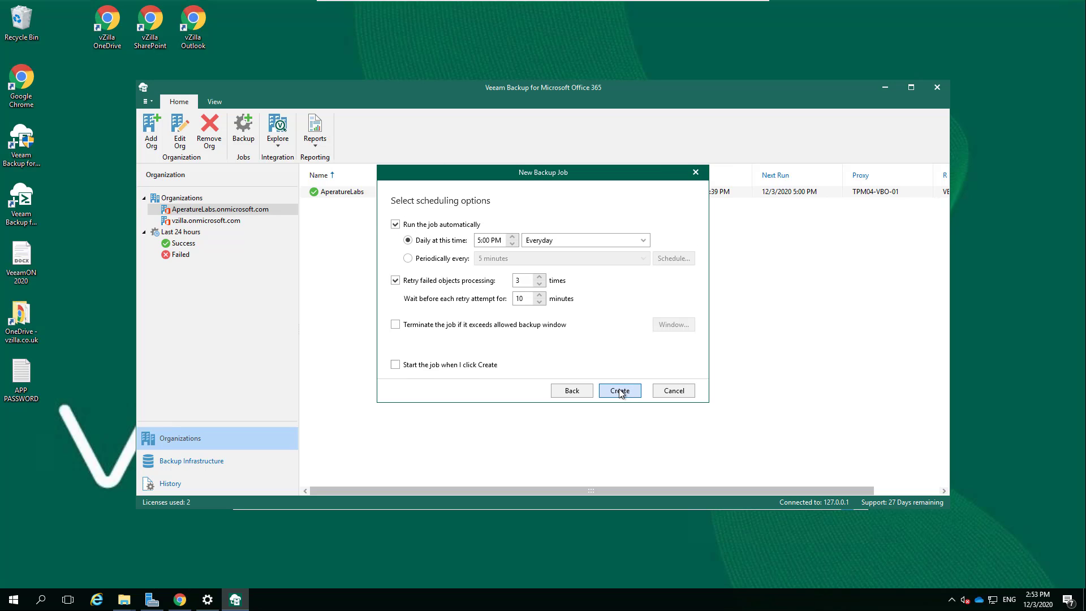
left_click(673, 391)
- Check the Explore menu, review vzilla.onmicrosoft.com's services unchanged, then select AperatureLabs.onmicrosoft.com
left_click(272, 134)
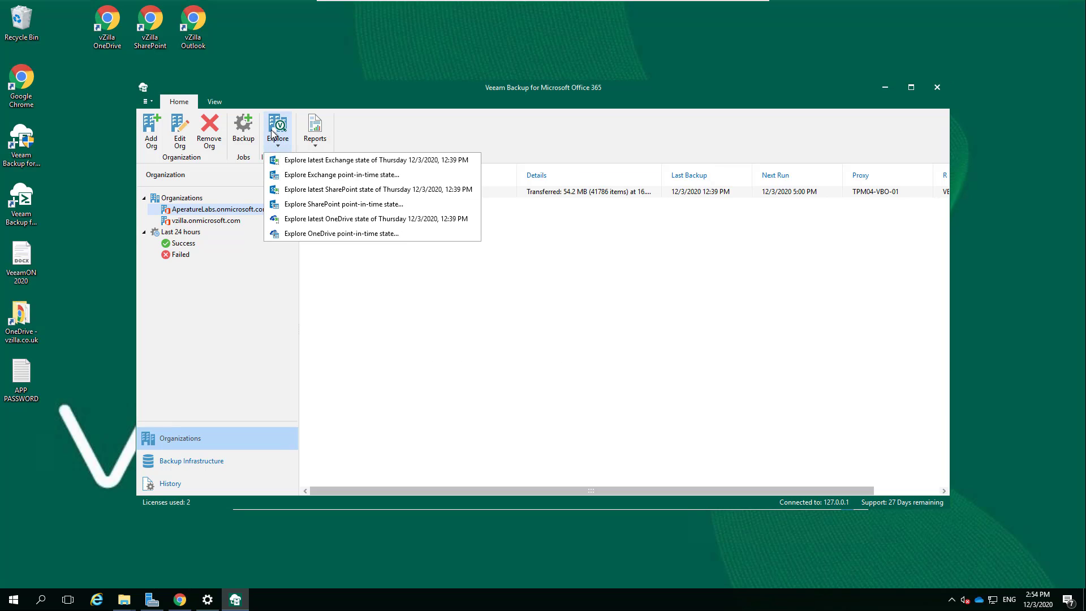
left_click(321, 260)
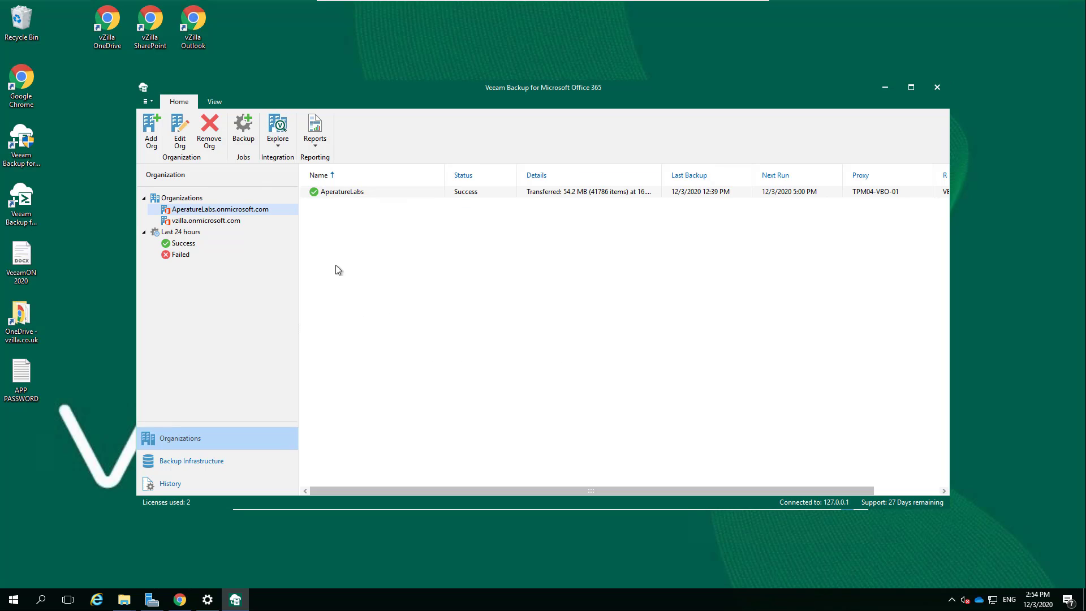
left_click(235, 222)
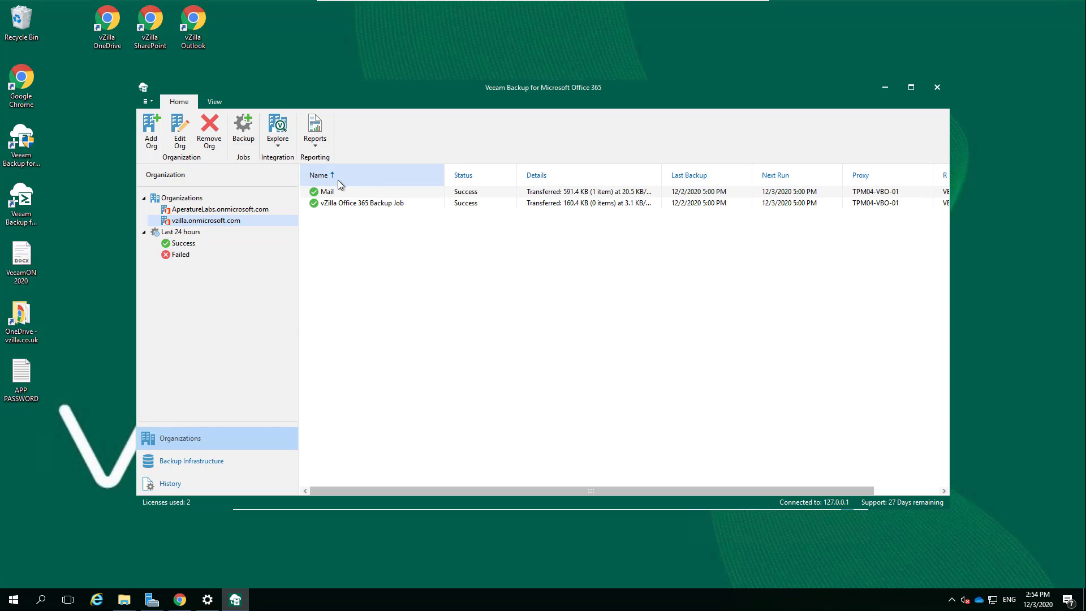
right_click(214, 224)
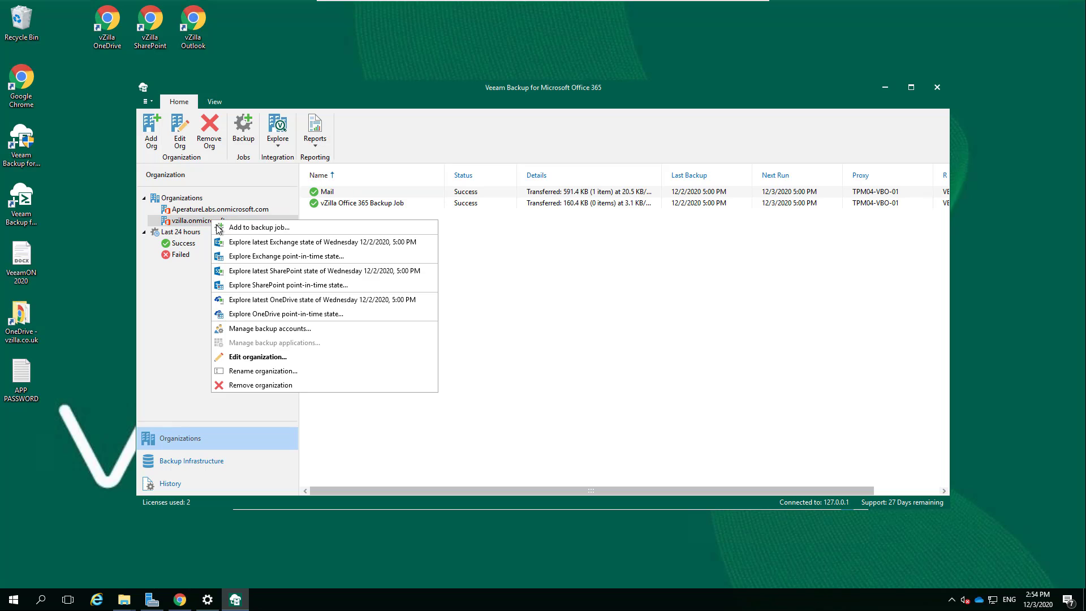
left_click(254, 358)
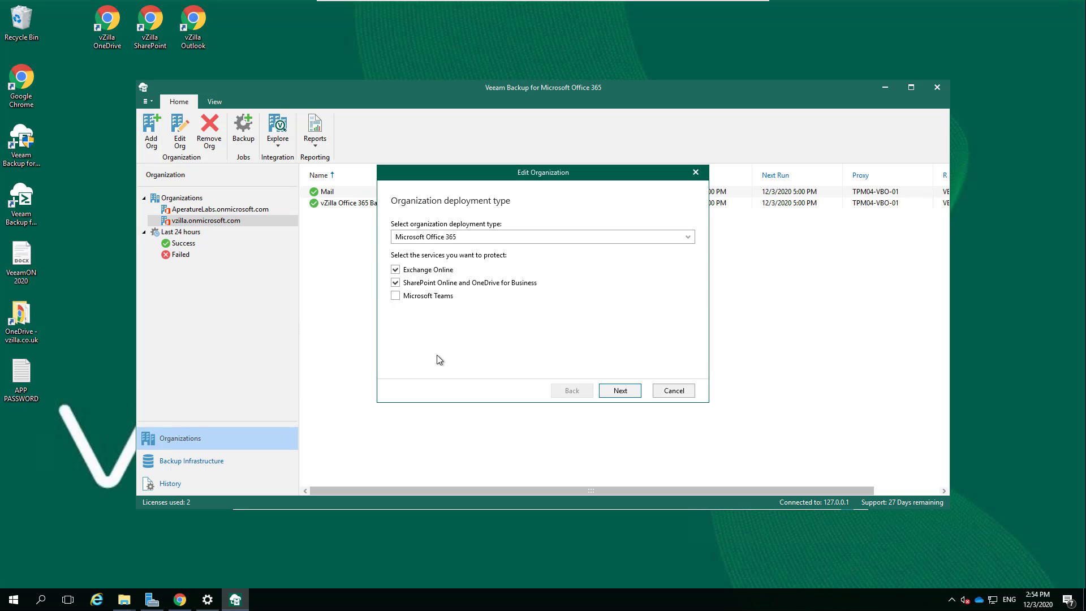
left_click(664, 394)
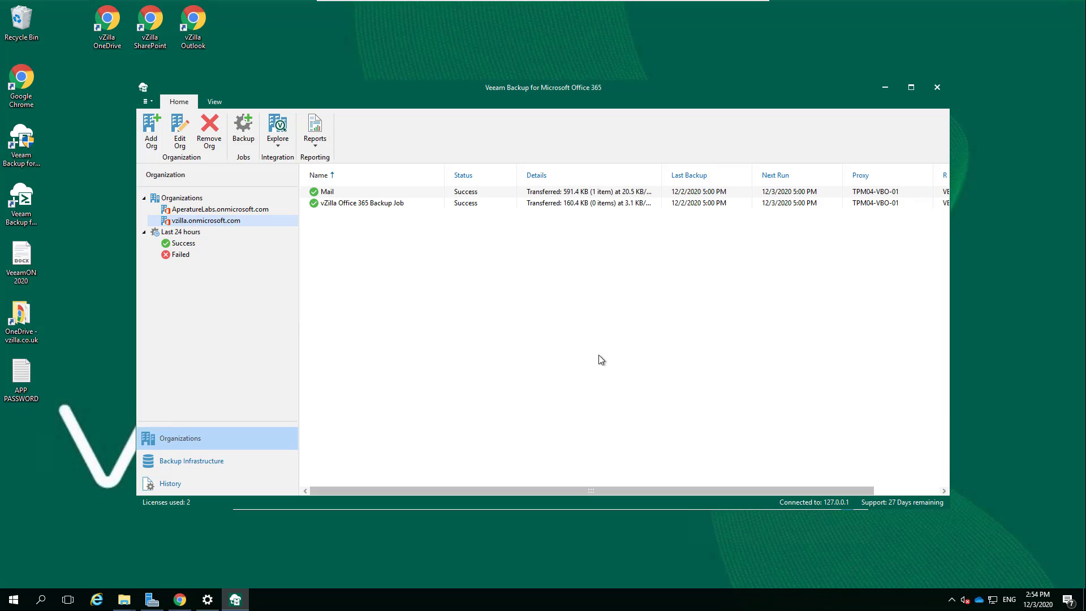
left_click(253, 213)
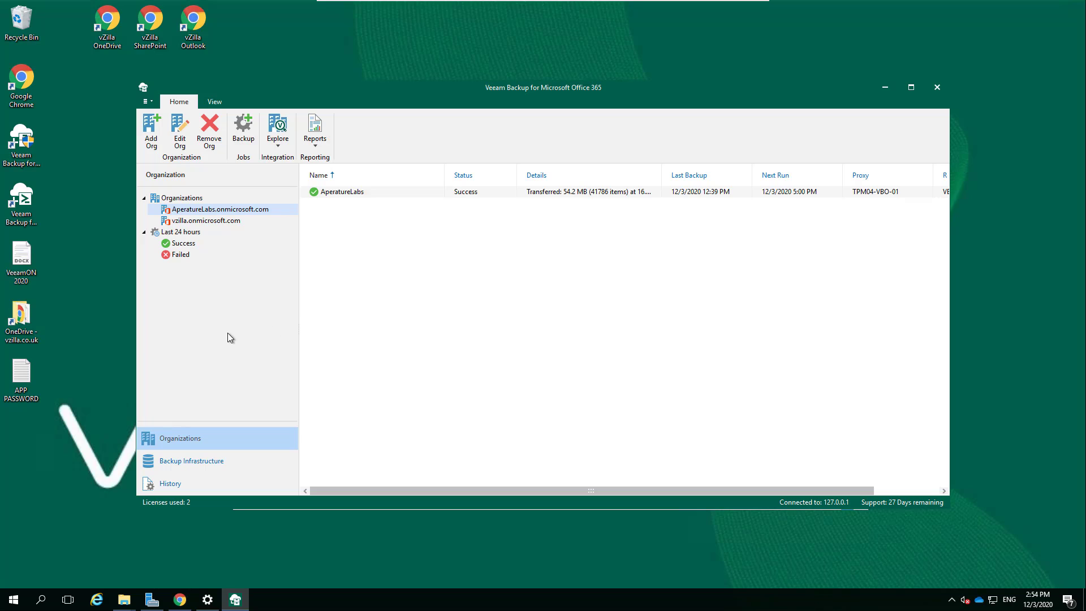
- Edit AperatureLabs.onmicrosoft.com keeping Microsoft Teams ticked, re-enter the account password and finish
right_click(220, 210)
left_click(253, 348)
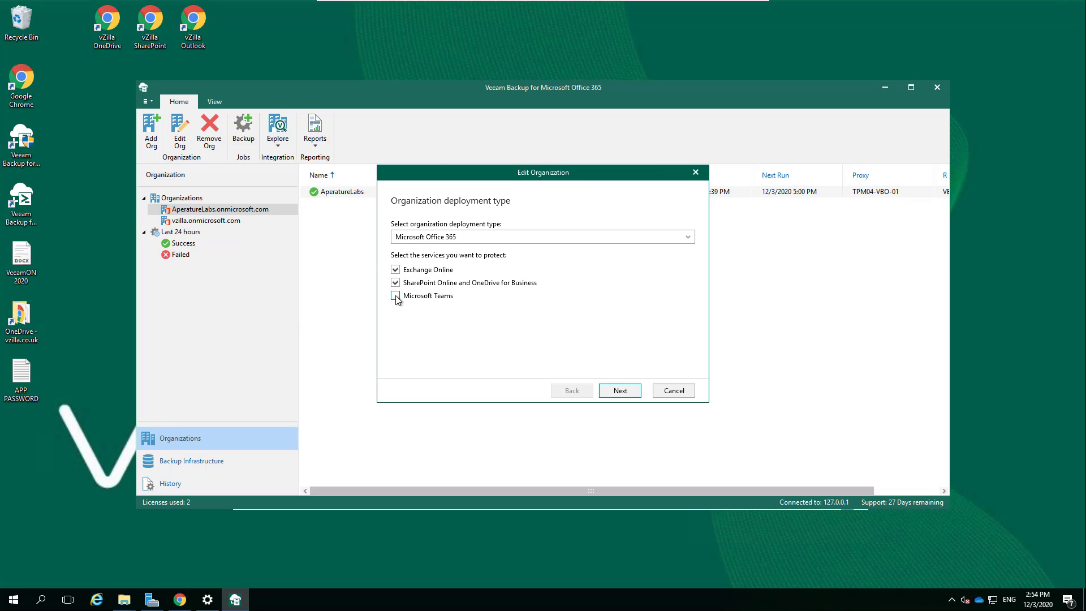
left_click(620, 390)
left_click(629, 390)
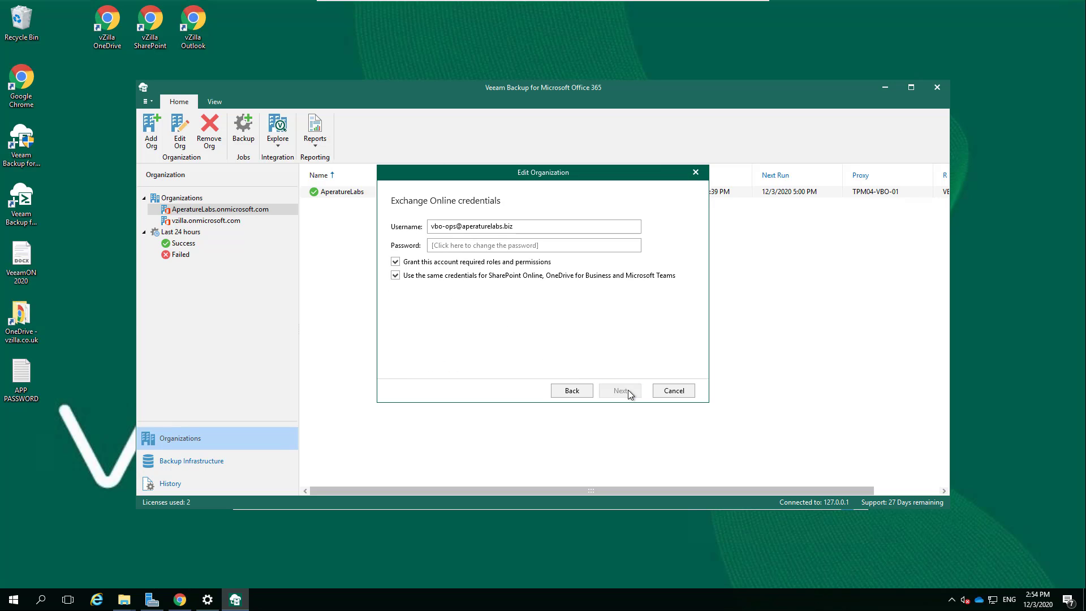
left_click(484, 245)
type("•")
key("Return")
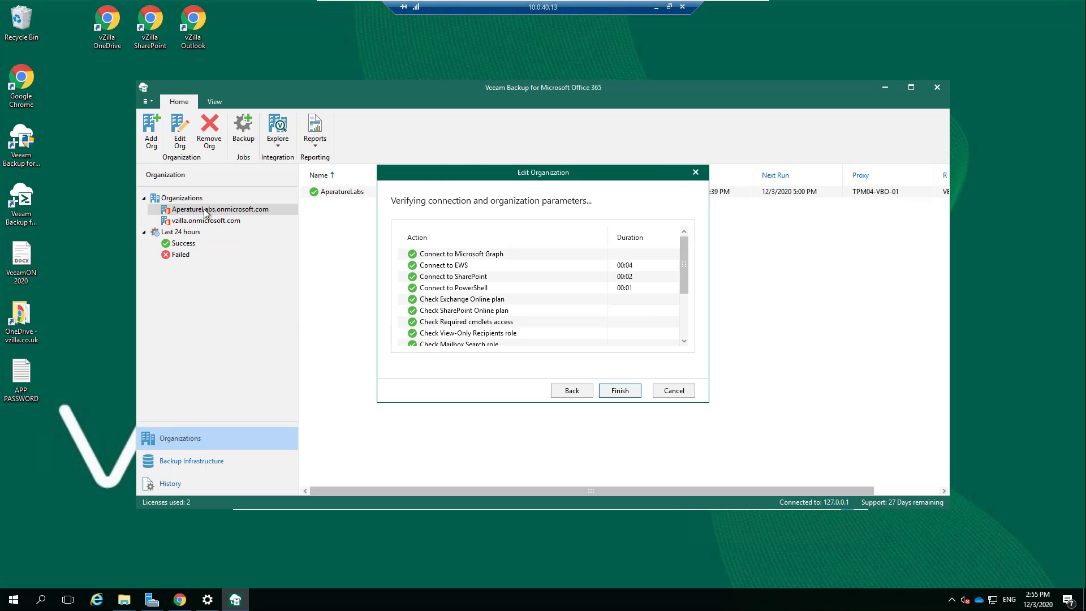
left_click(624, 392)
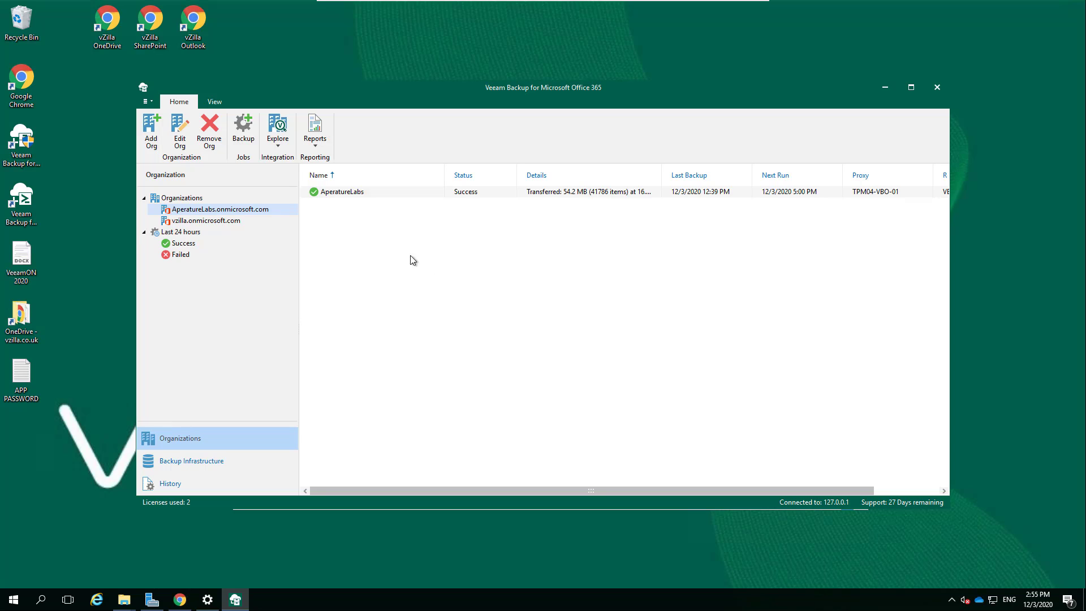
- Review the AperatureLabs job's objects and the user's processing options, then cancel without saving
right_click(335, 231)
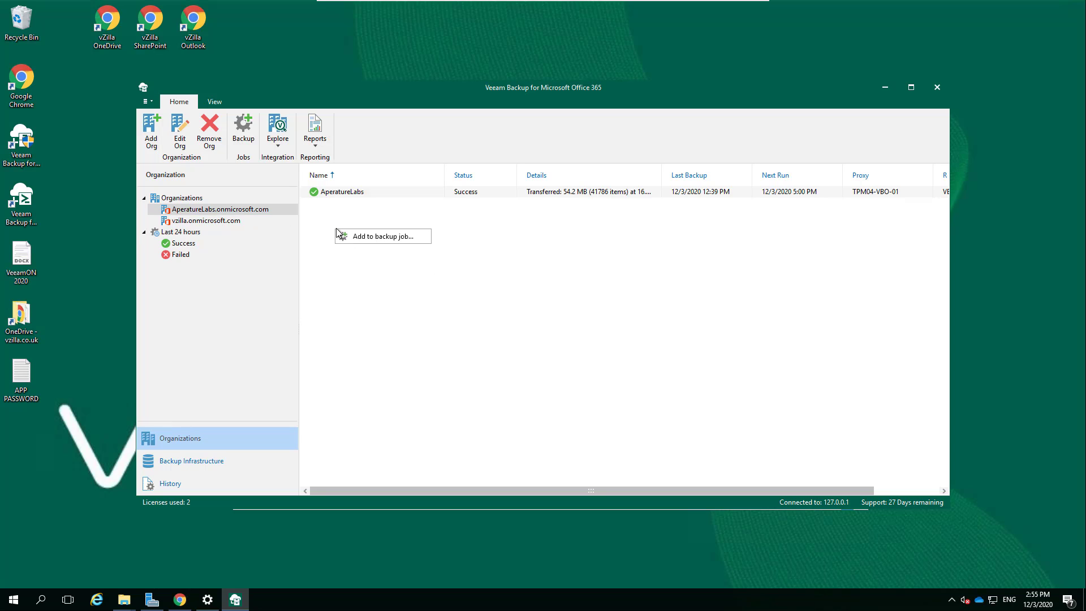
left_click(337, 199)
right_click(338, 193)
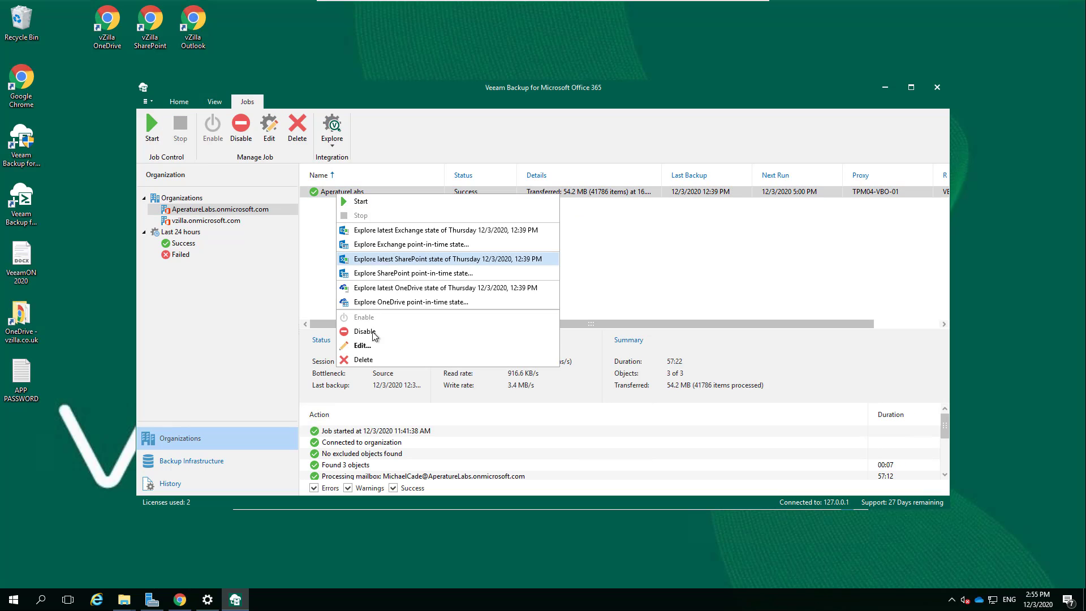
left_click(362, 345)
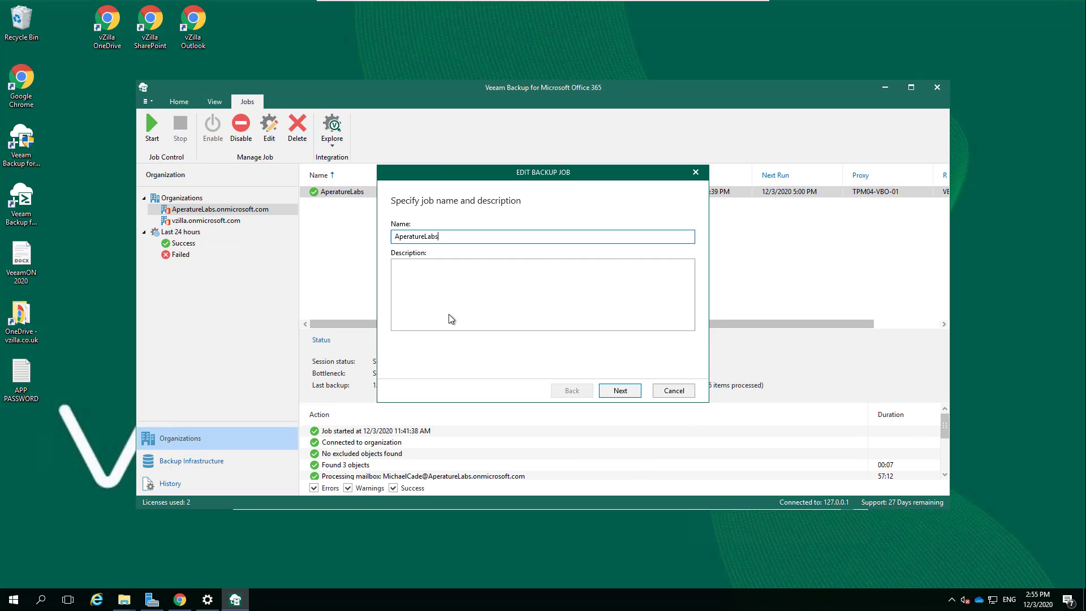
left_click(619, 391)
left_click(669, 274)
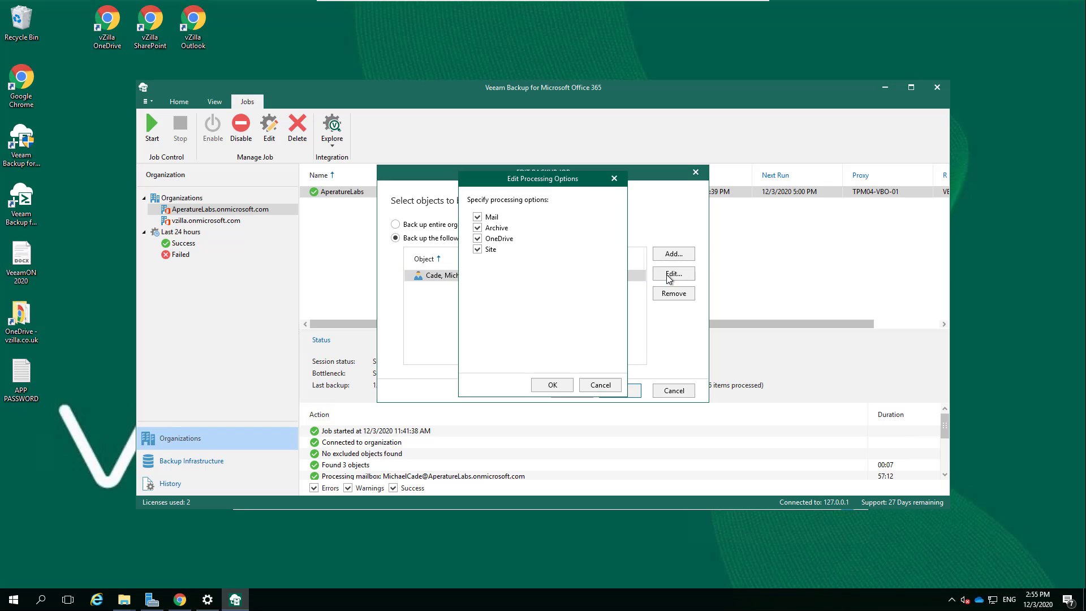
left_click(604, 385)
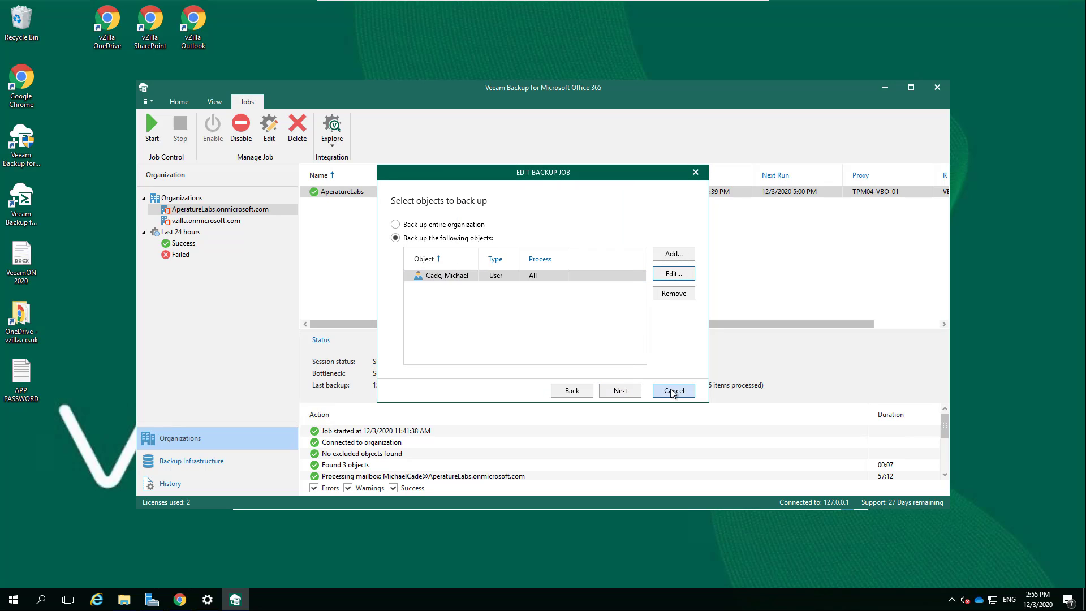
left_click(672, 392)
- Start a new backup job named 'Microsoft Teams'
right_click(385, 228)
left_click(417, 234)
type("Microsoft Teams")
key("Return")
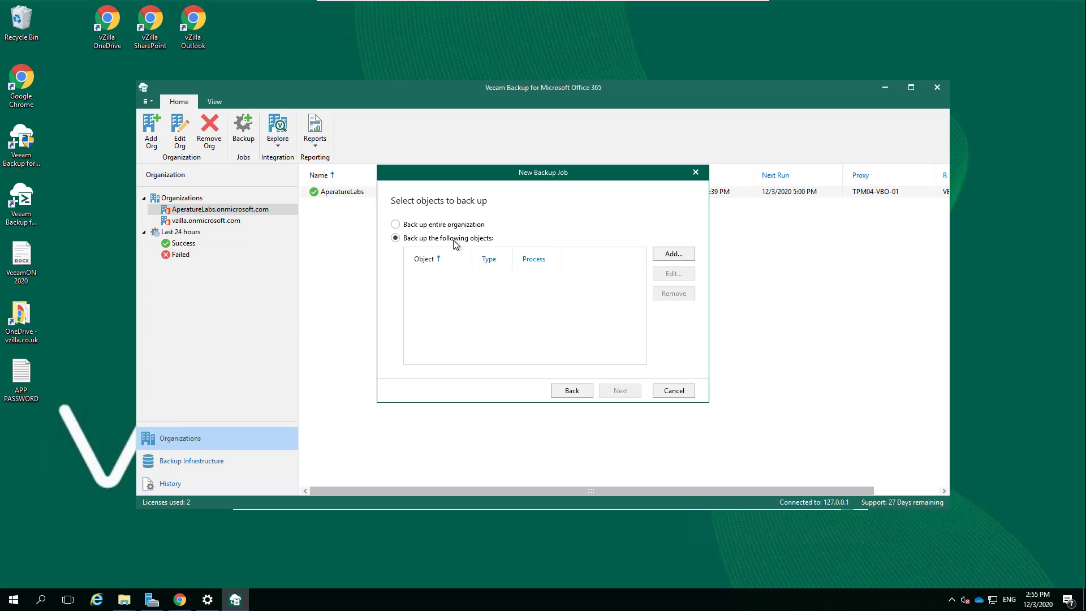
- Add the Aplabs.Technical team and create the job with the default daily 5:00 PM schedule
left_click(684, 257)
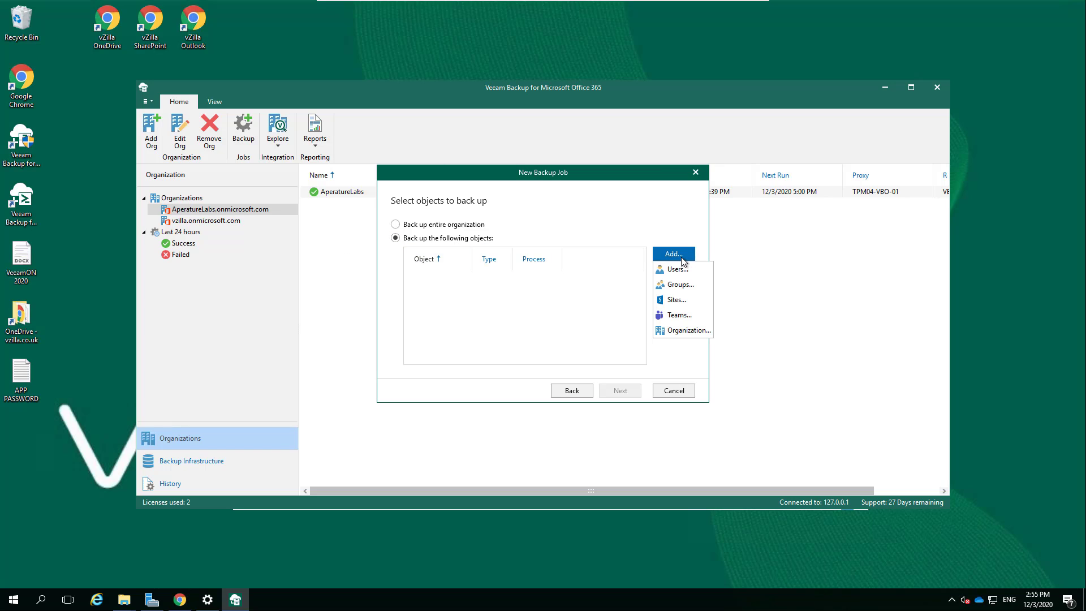
left_click(695, 316)
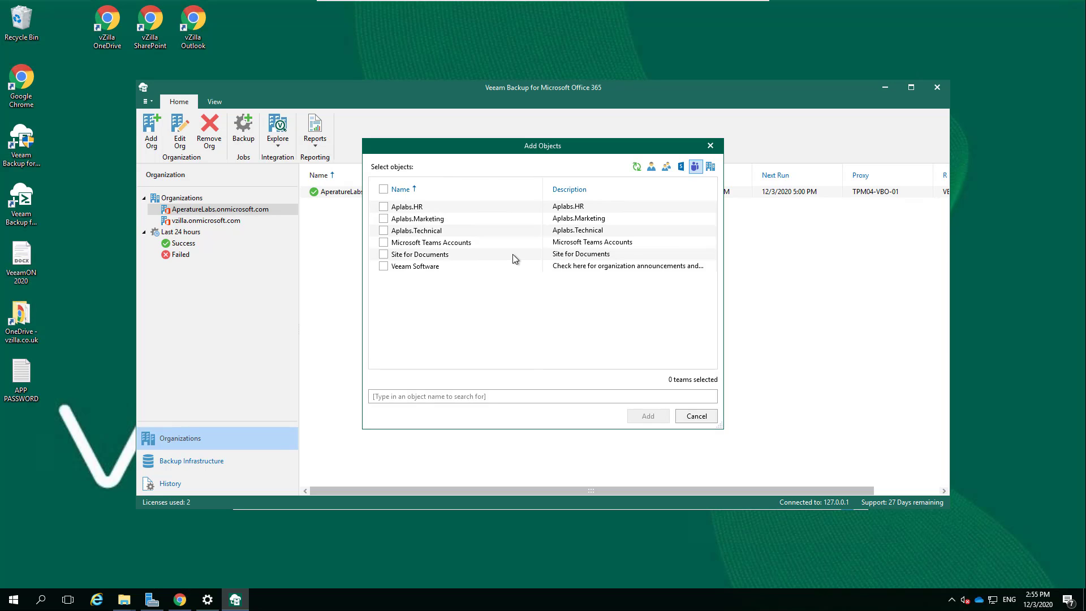
left_click(387, 233)
key("space")
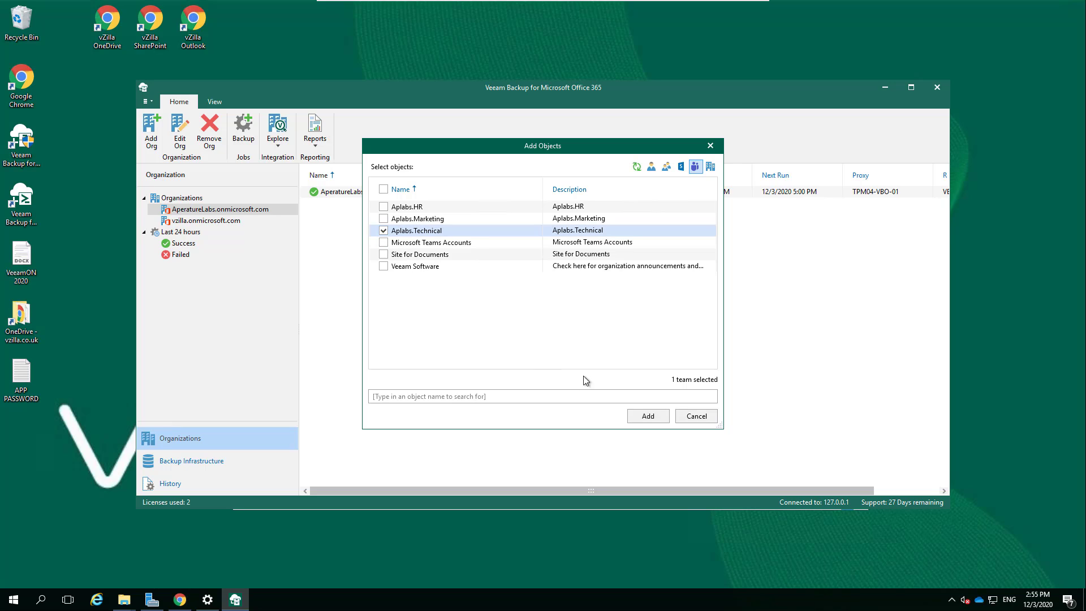
left_click(653, 417)
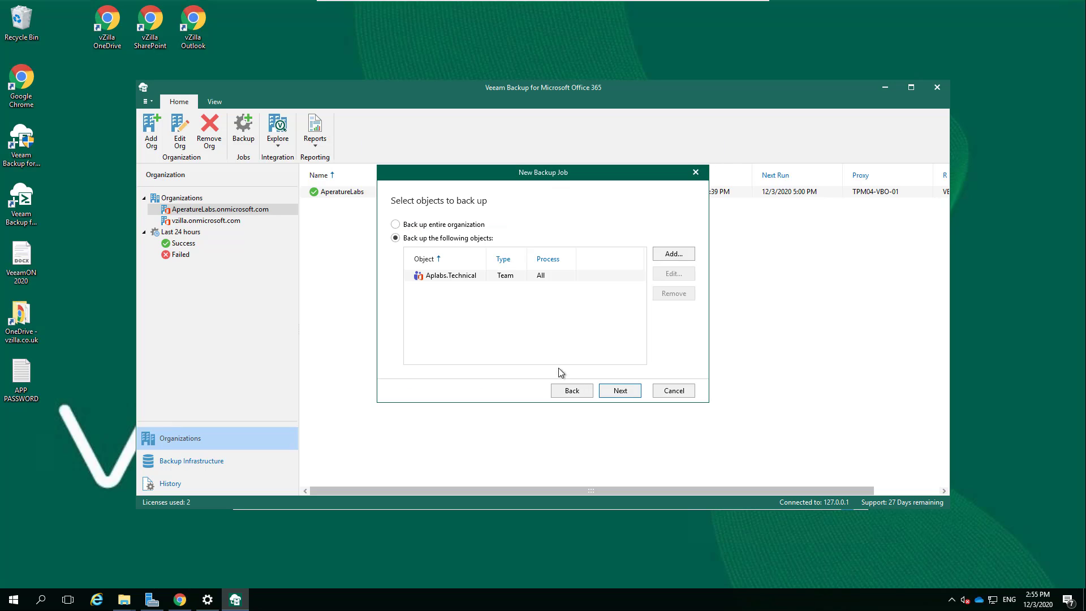
left_click(622, 390)
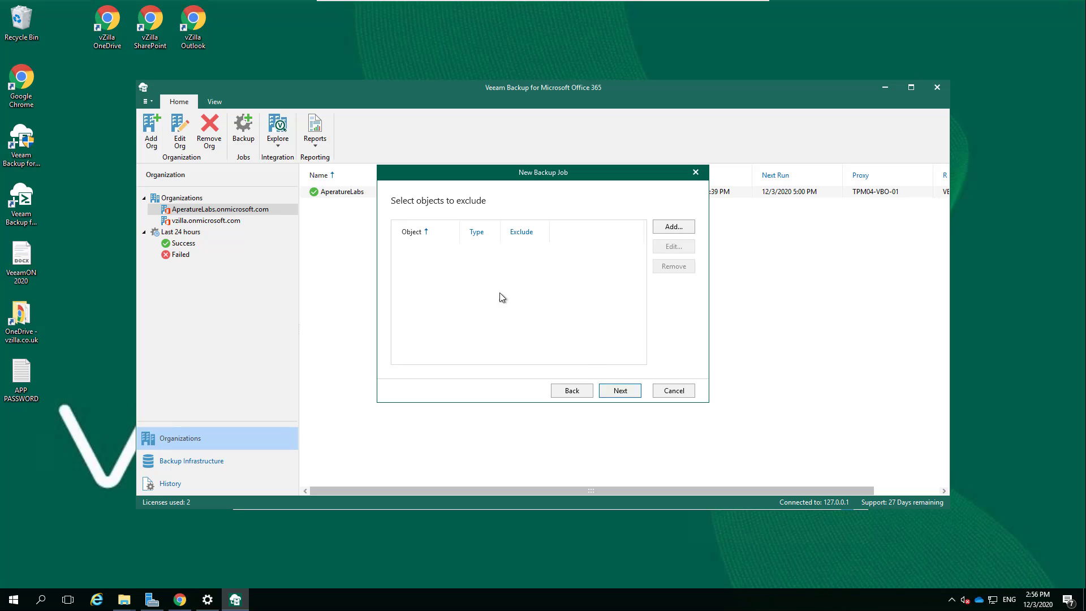
left_click(633, 390)
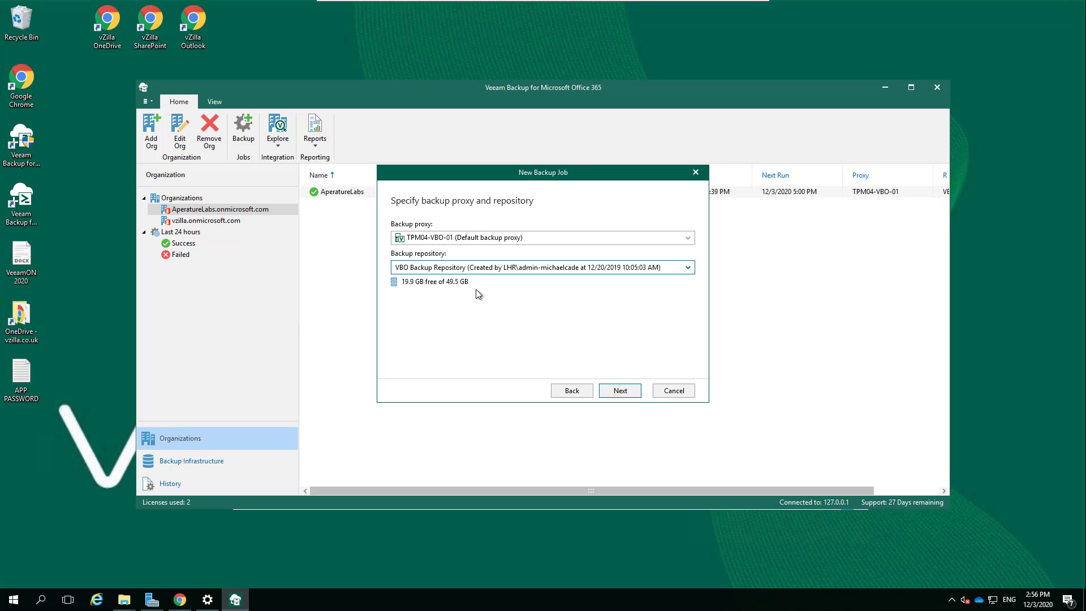
left_click(617, 389)
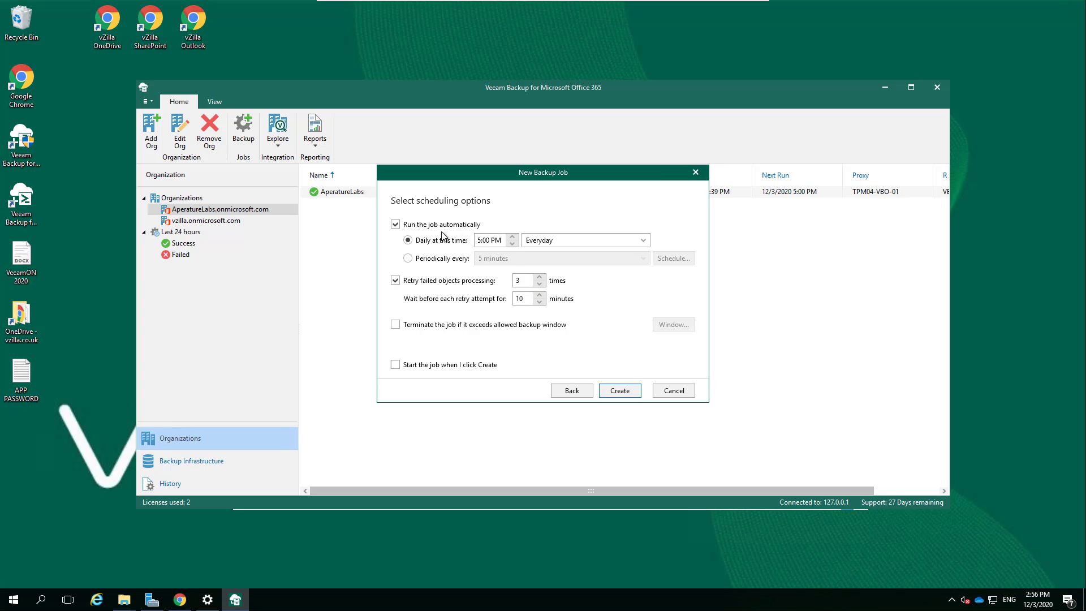
left_click(620, 391)
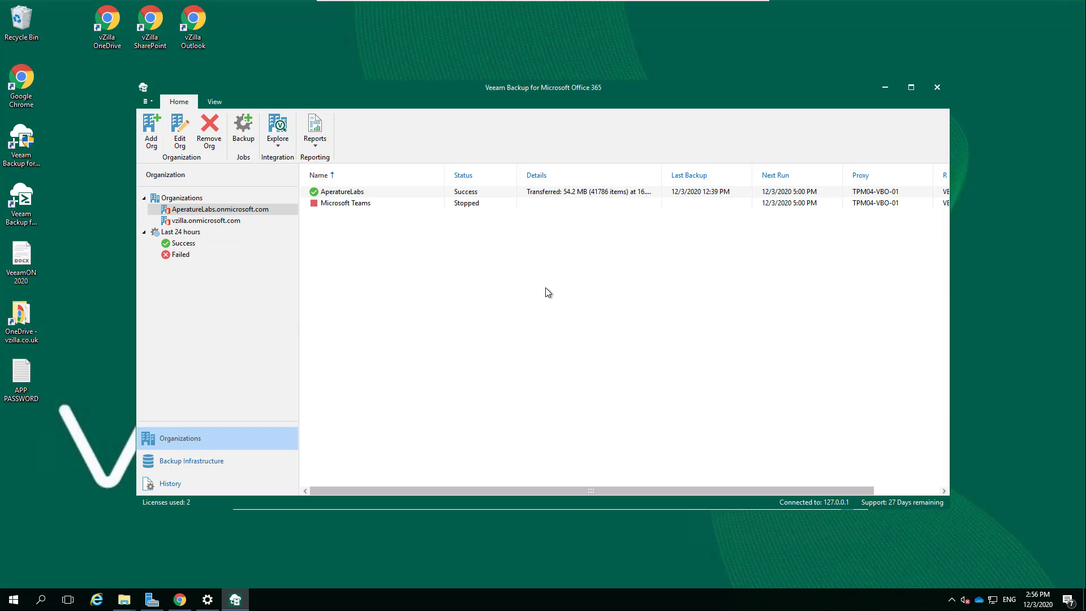
- Run the Microsoft Teams job now and enlarge the session details panel to watch its log
left_click(366, 204)
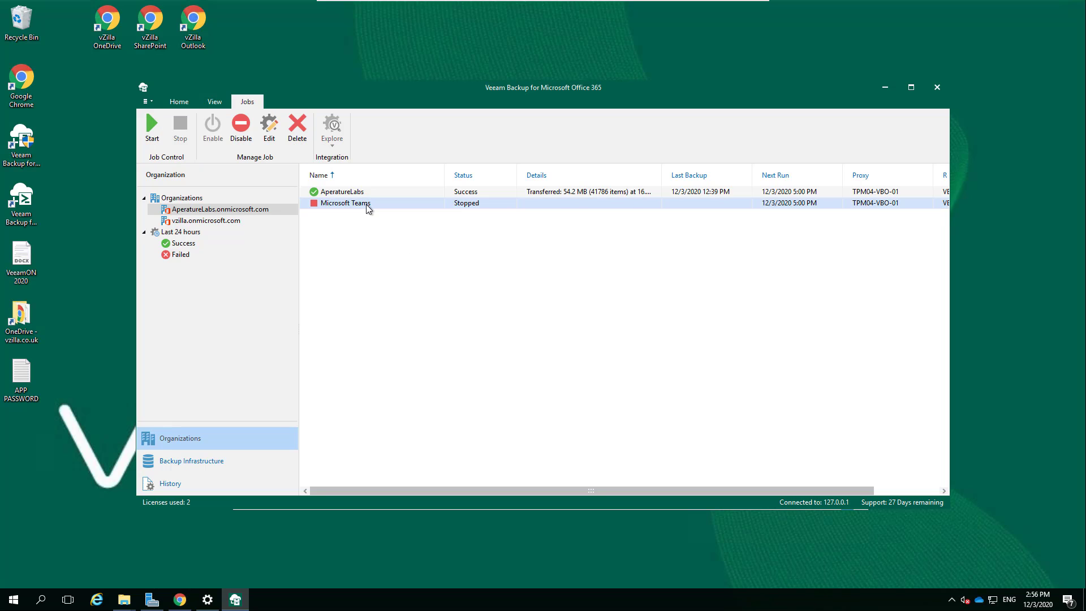
right_click(367, 205)
left_click(390, 212)
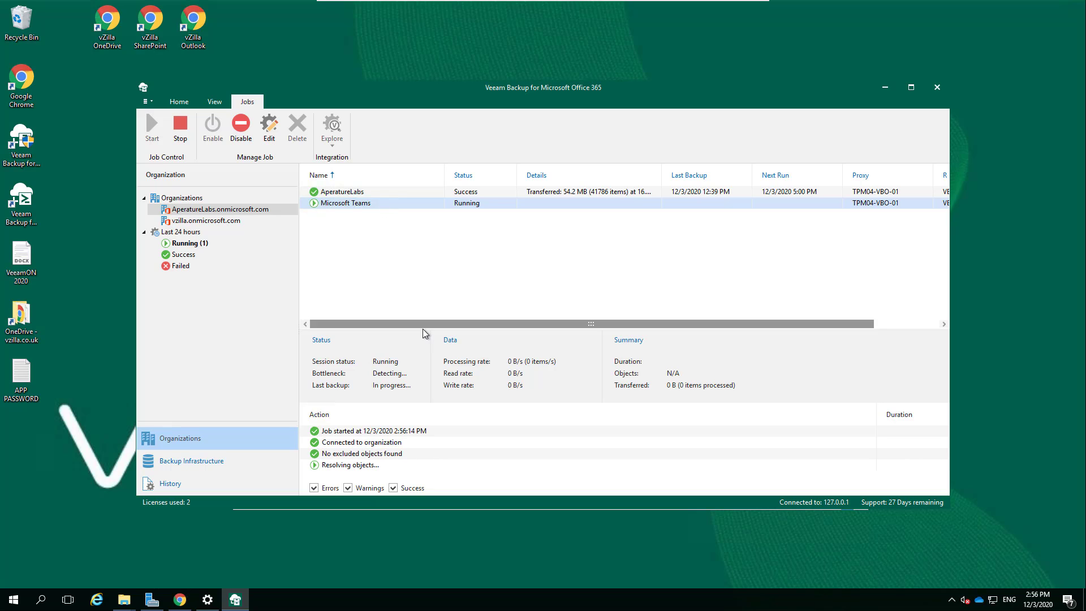
left_click_drag(422, 328, 440, 252)
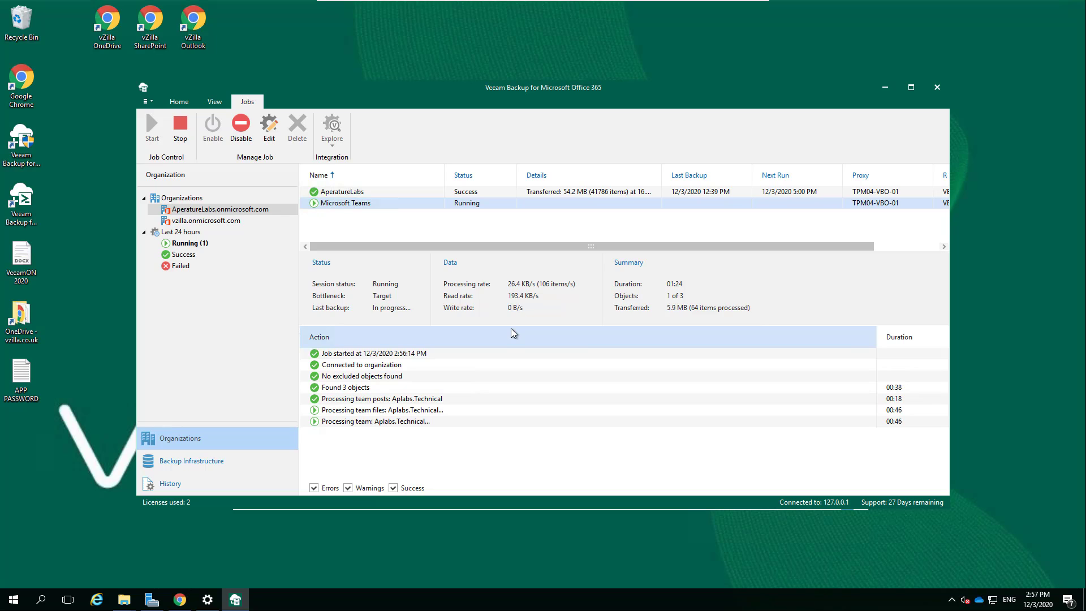
- Open Add organization from the Organizations node to view its services, then cancel
left_click(184, 200)
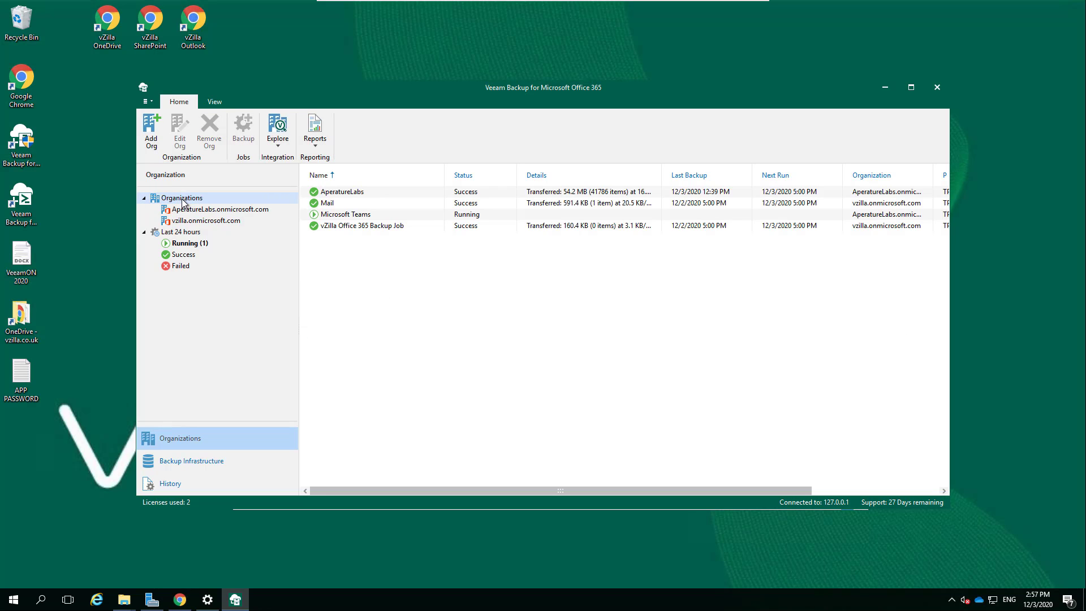
right_click(182, 202)
left_click(233, 208)
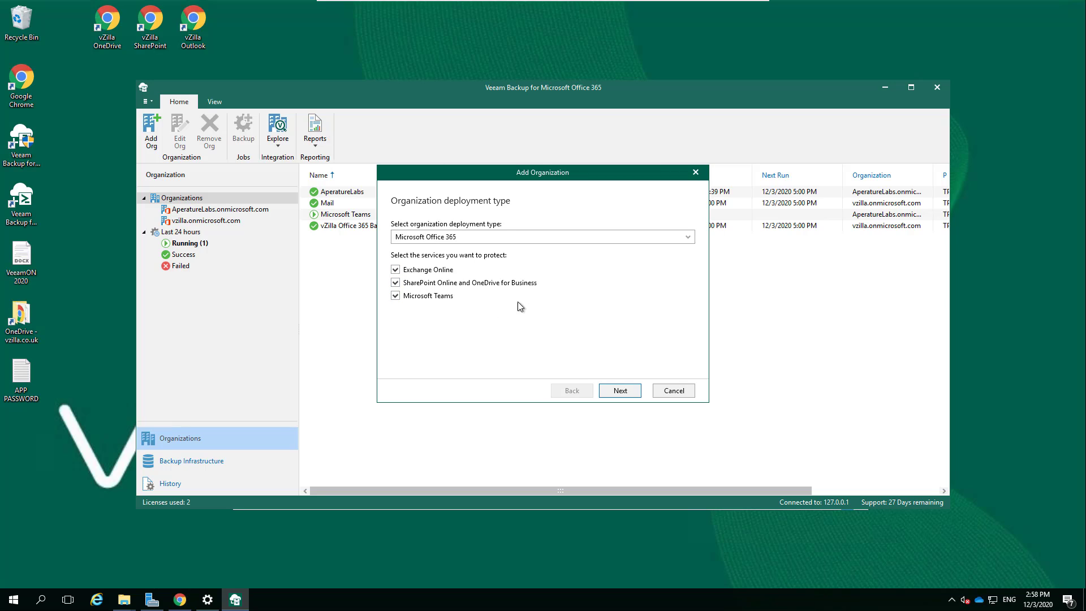
left_click(678, 390)
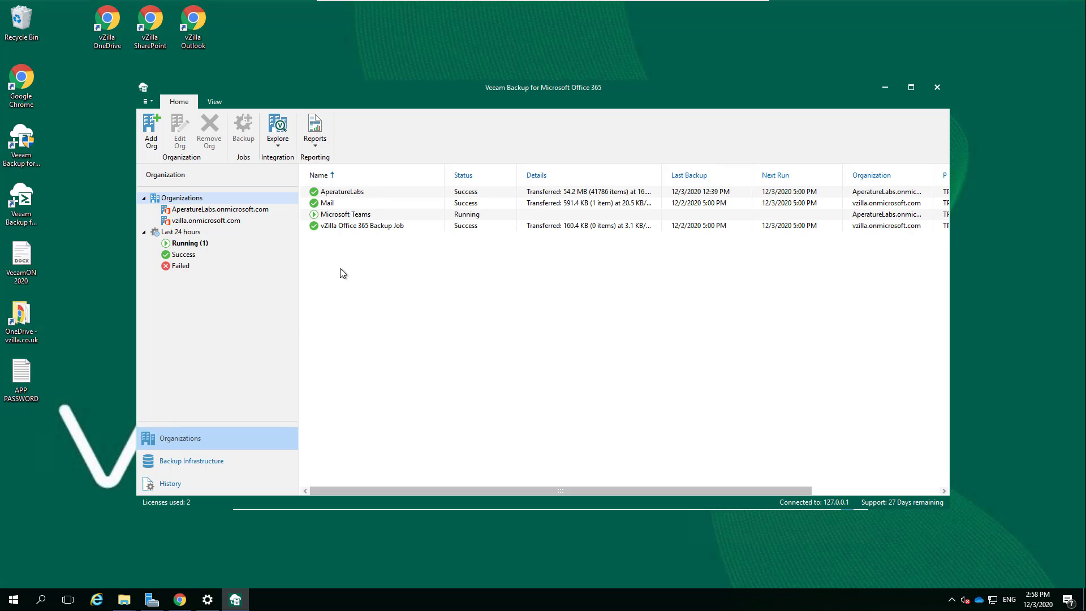
- Select the AperatureLabs Microsoft Teams job and choose Explore latest Teams state
left_click(212, 210)
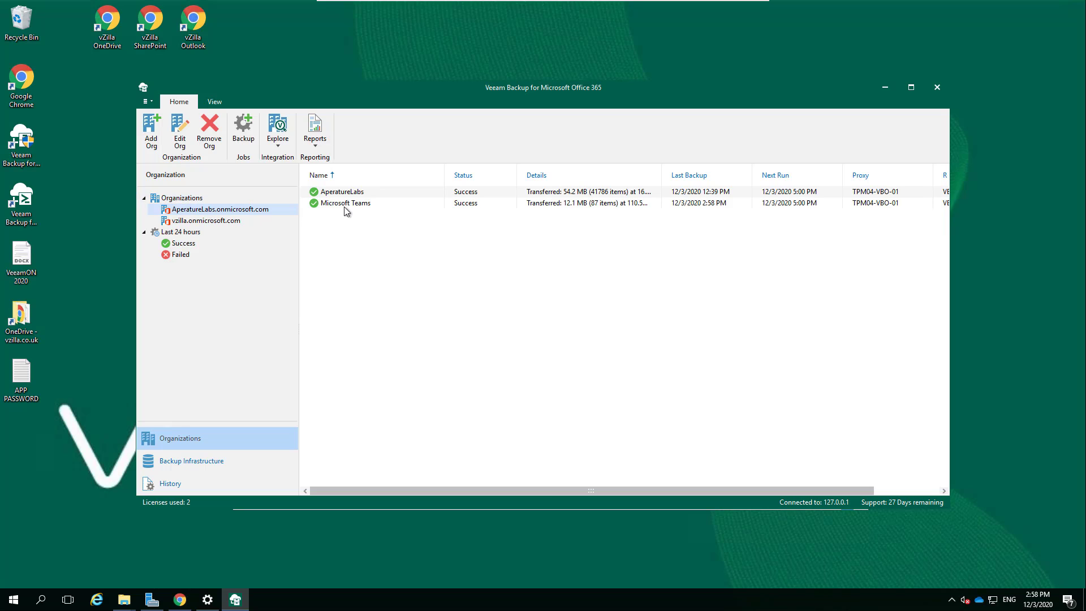
left_click(342, 205)
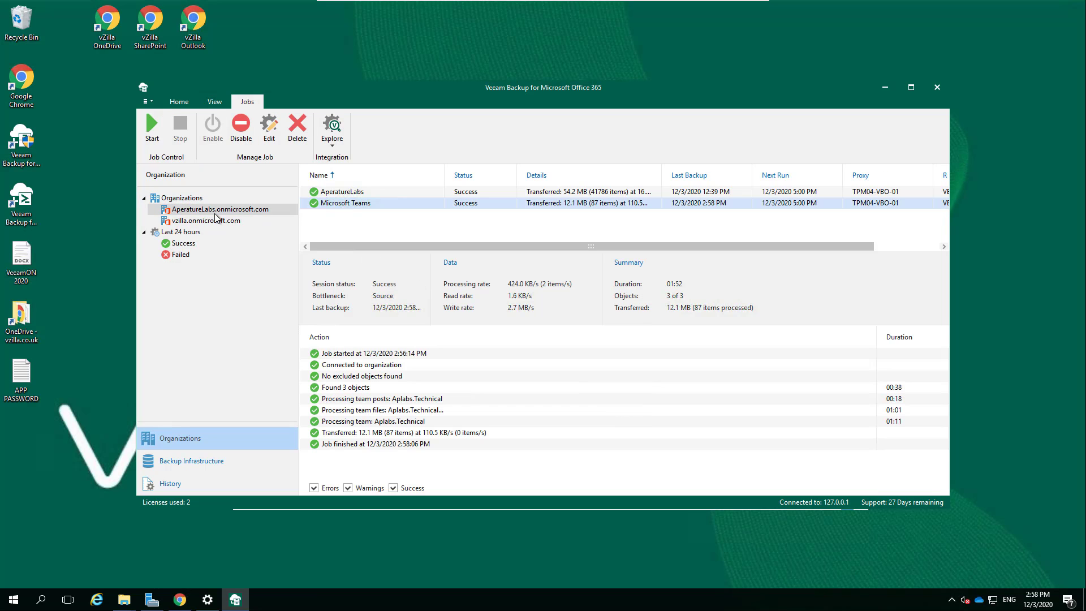
right_click(352, 203)
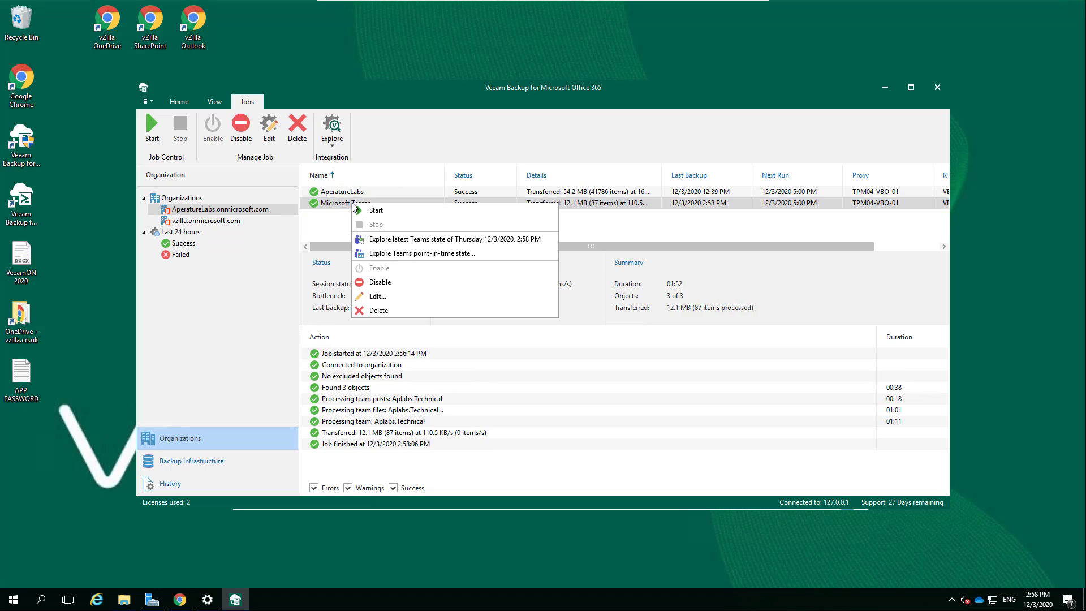
left_click(480, 239)
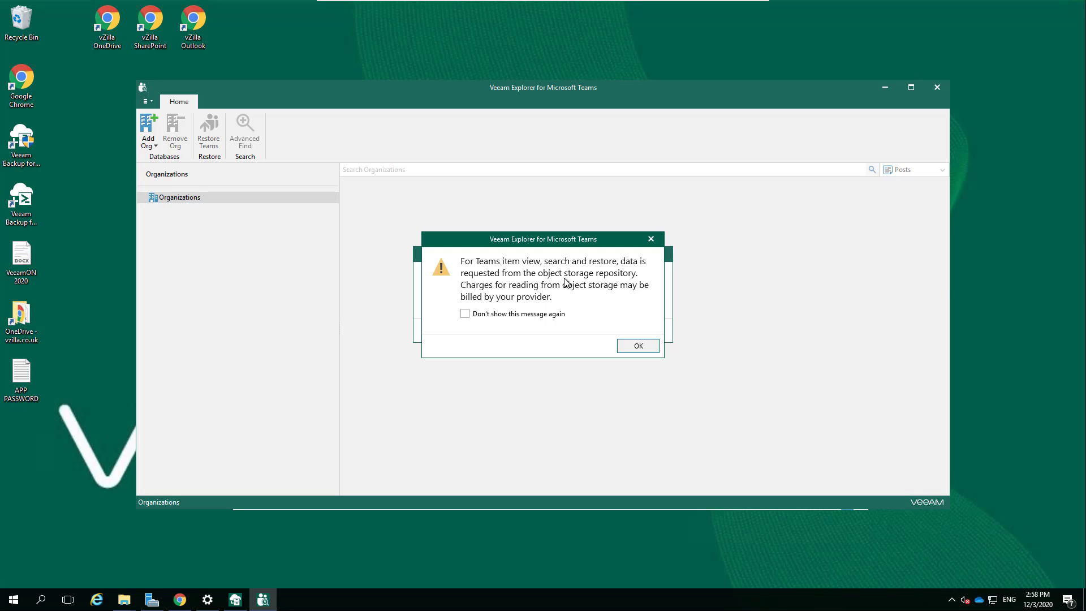
- Dismiss the object storage warning and browse the General channel's backed-up posts and files
left_click(633, 346)
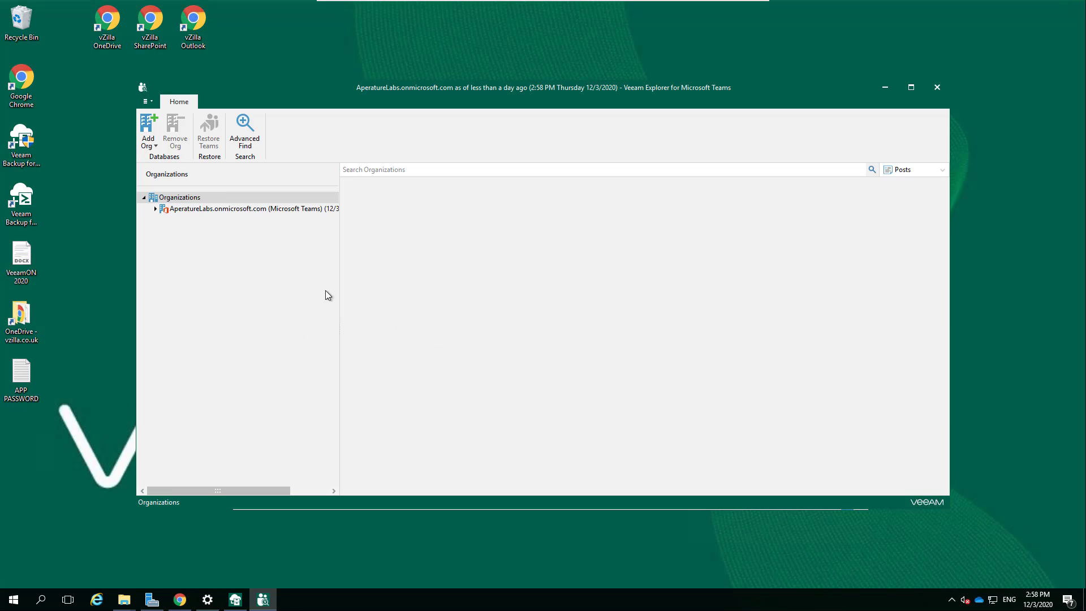
left_click(155, 209)
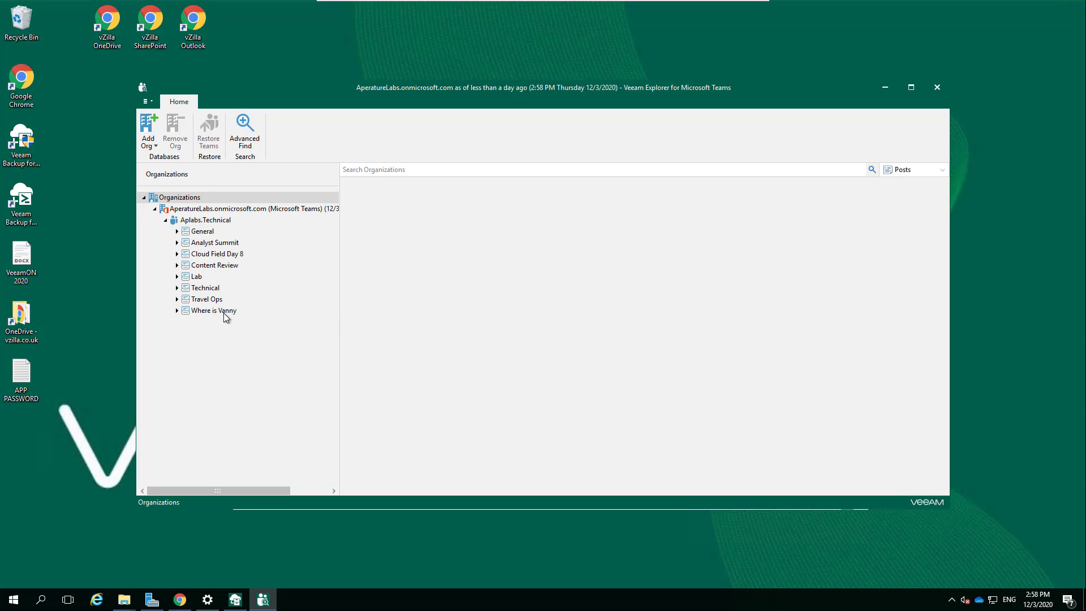
left_click(207, 233)
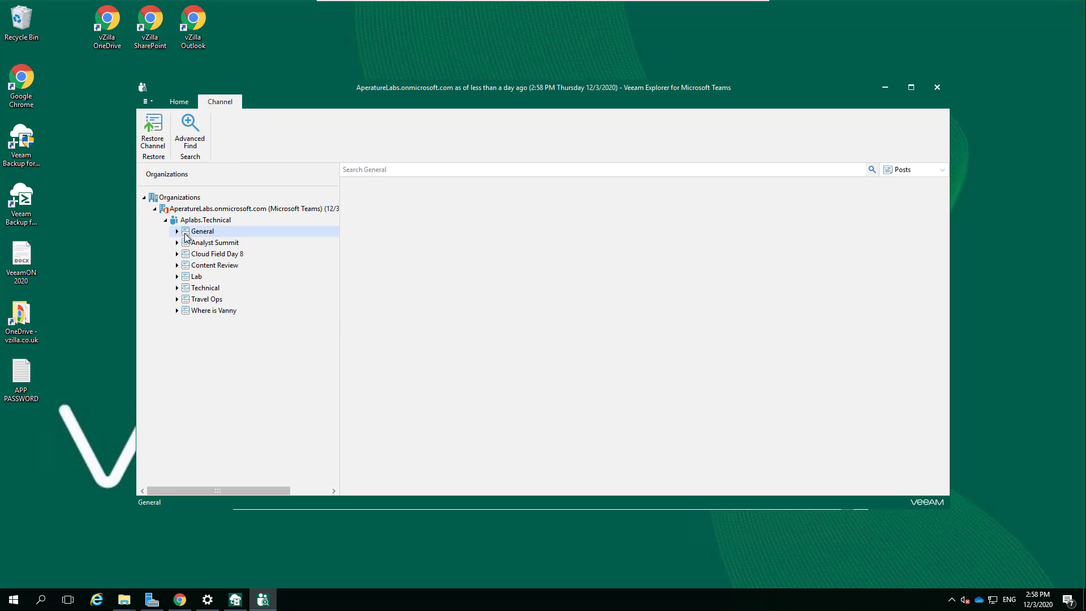
left_click(177, 232)
left_click(208, 243)
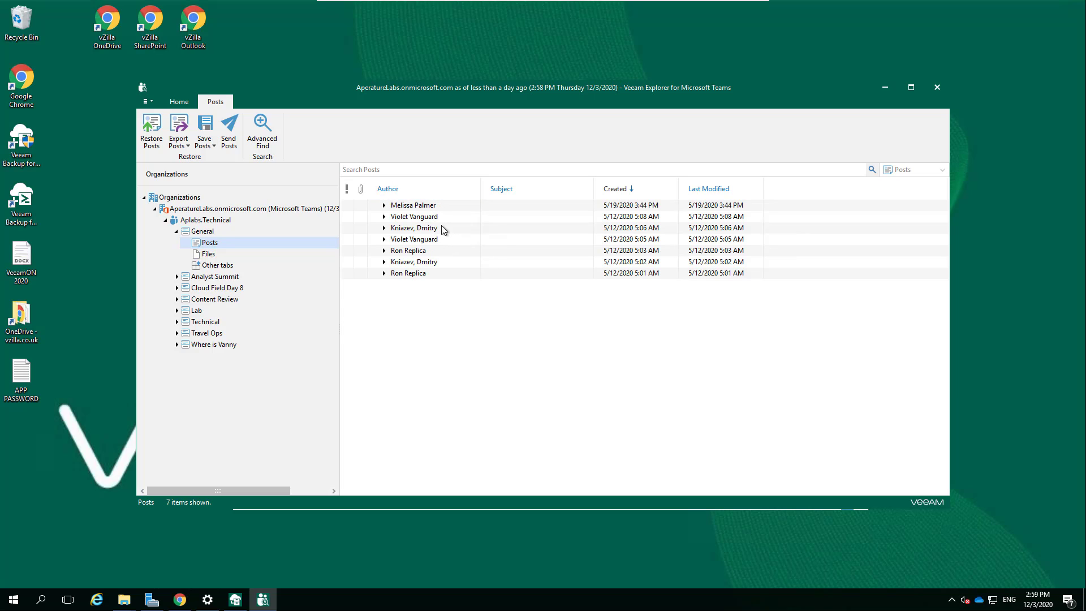
left_click(210, 255)
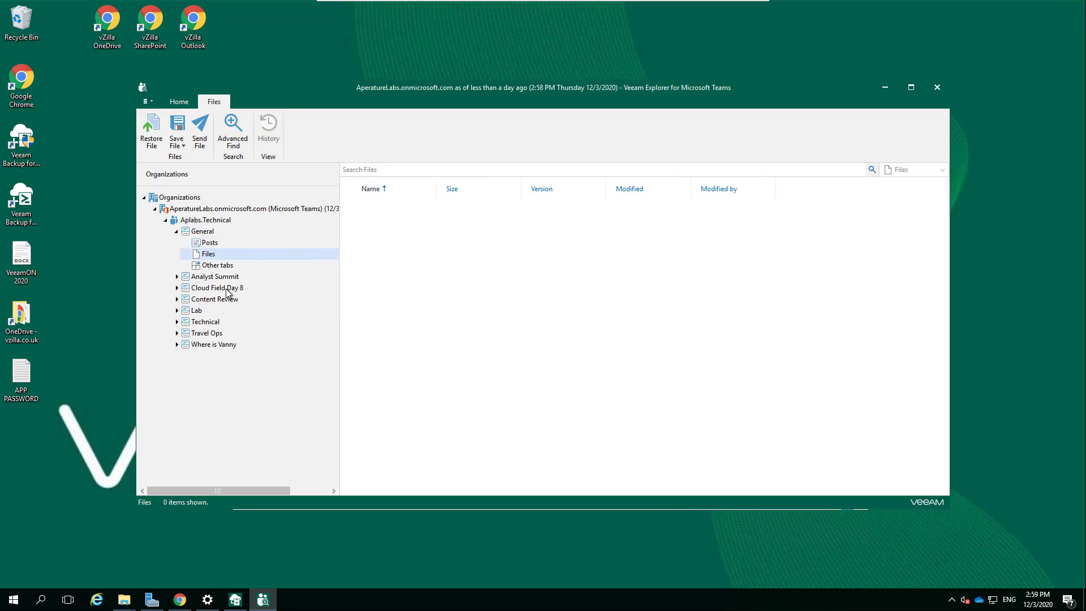
- List the Cloud Field Day 8 channel's five .docx files, widening the Name column to full names
left_click(226, 290)
left_click(177, 288)
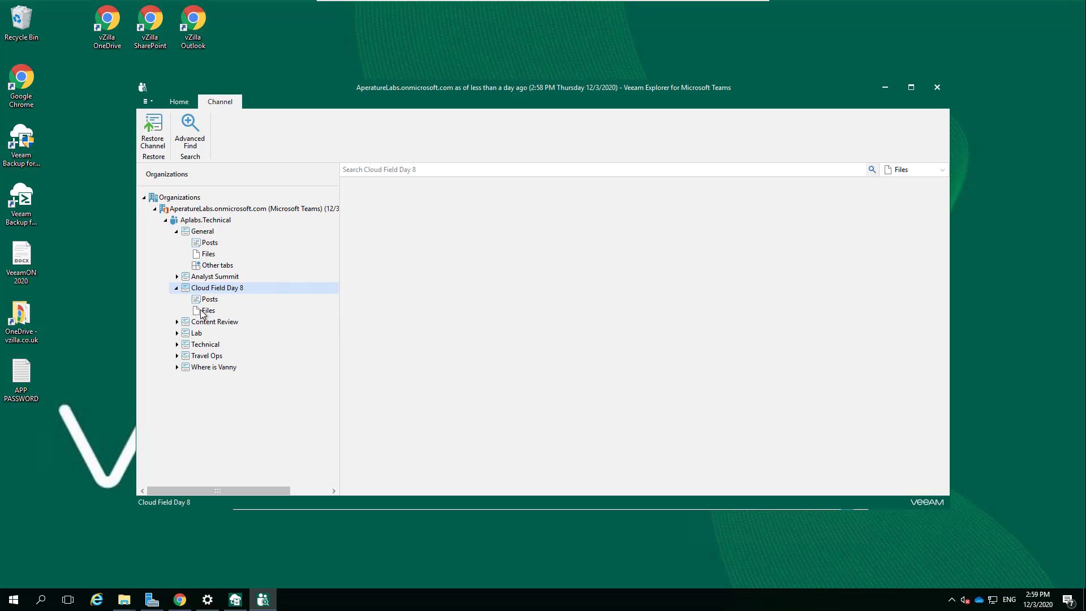
left_click(207, 311)
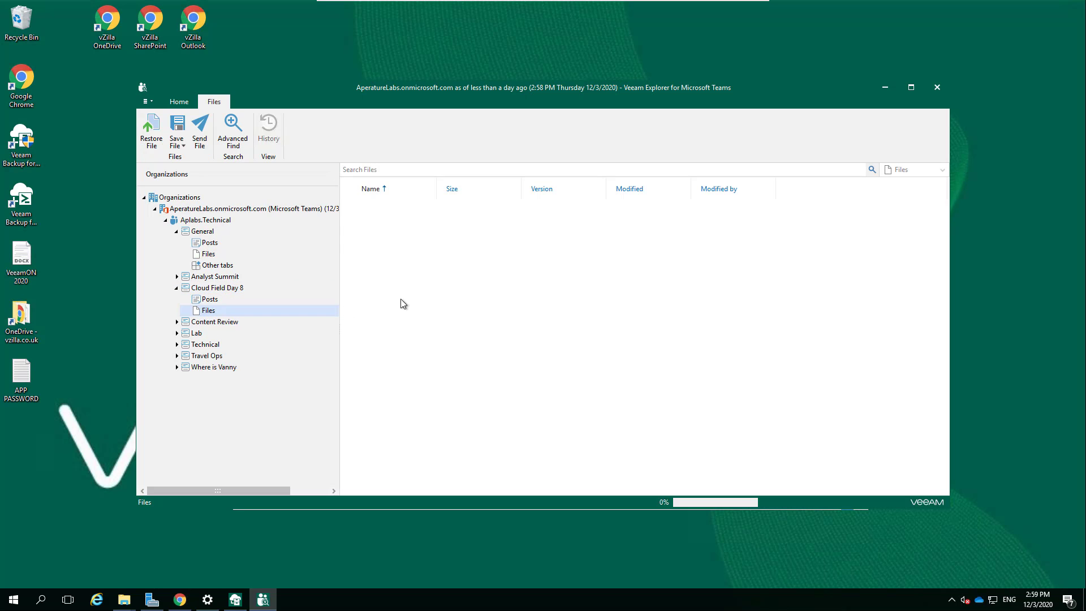
double_click(437, 189)
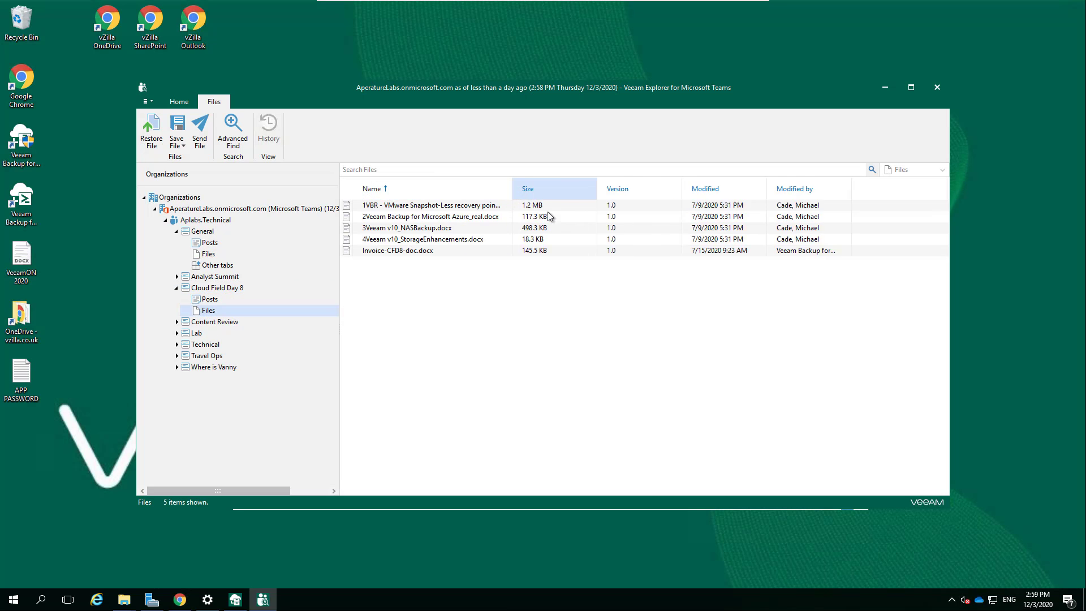
right_click(433, 208)
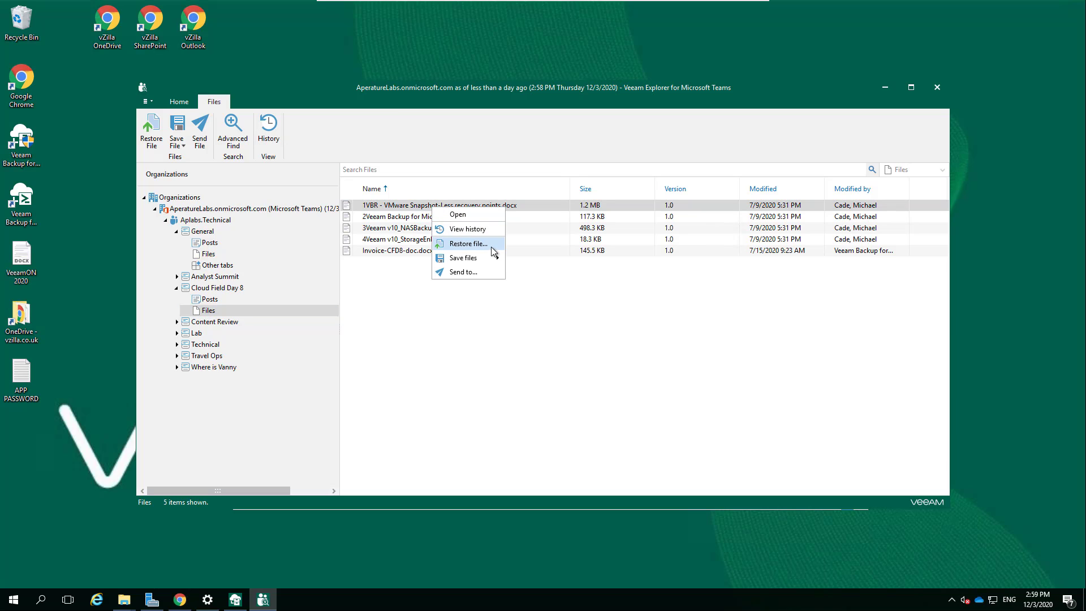
- Dismiss the file menu and review restore options for Aplabs.Technical, General and General's posts
mouse_move(487, 258)
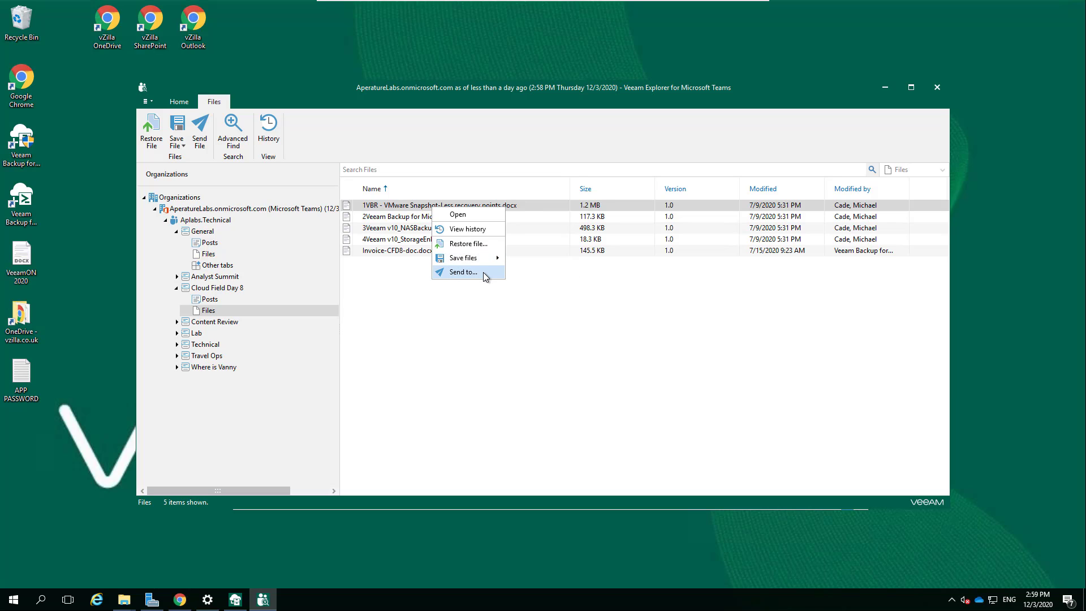
left_click(396, 276)
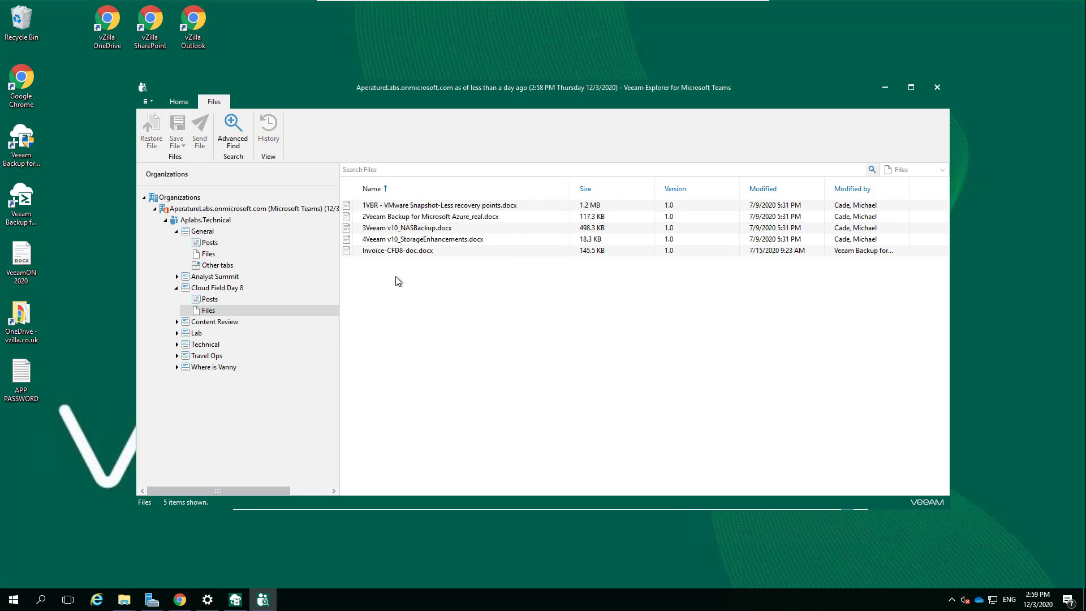
right_click(212, 221)
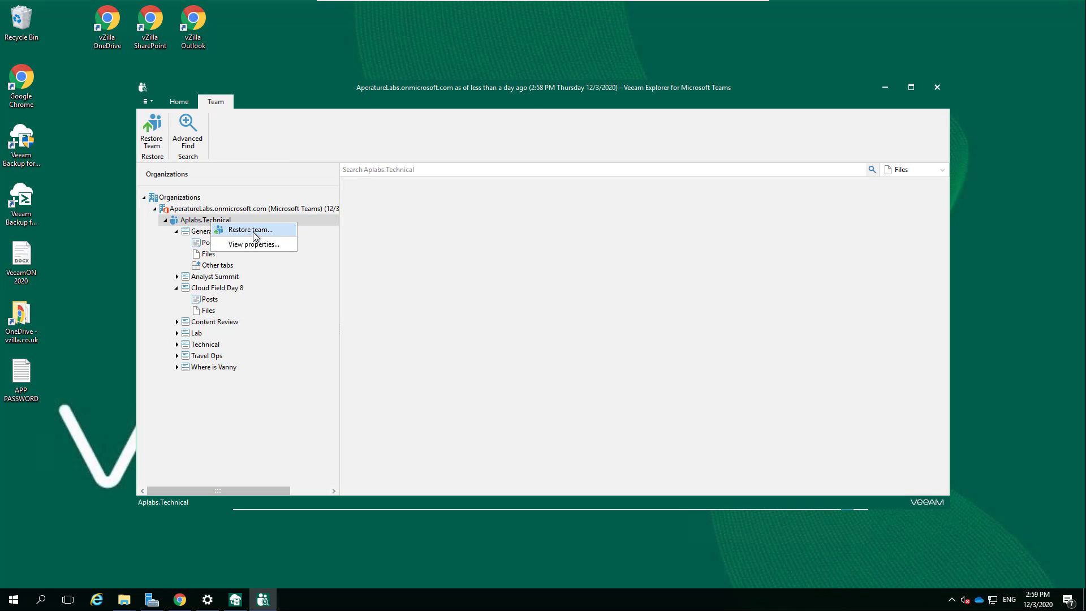
right_click(202, 233)
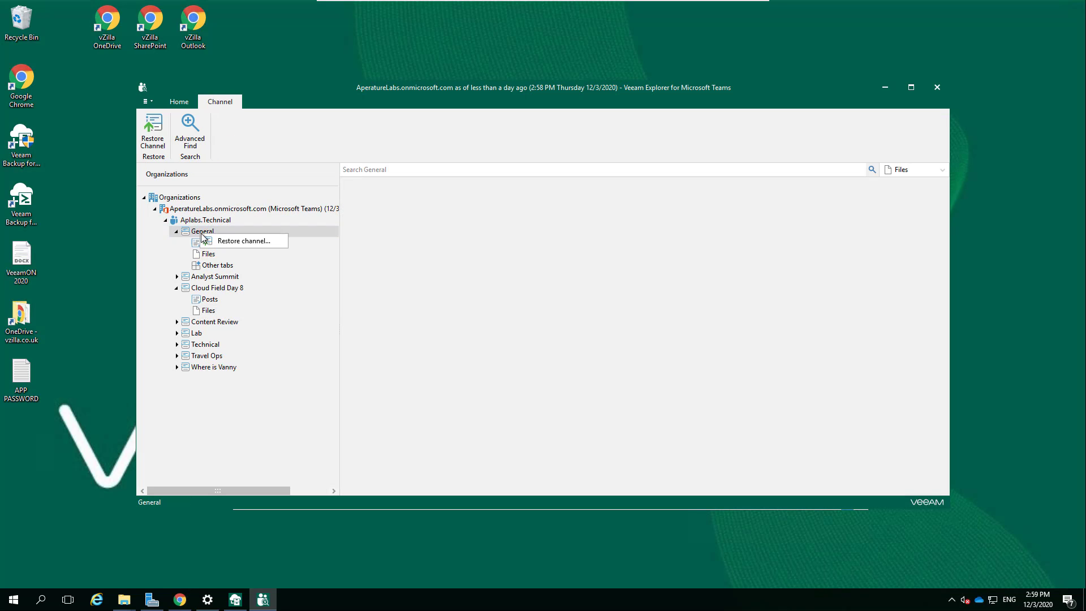
right_click(203, 243)
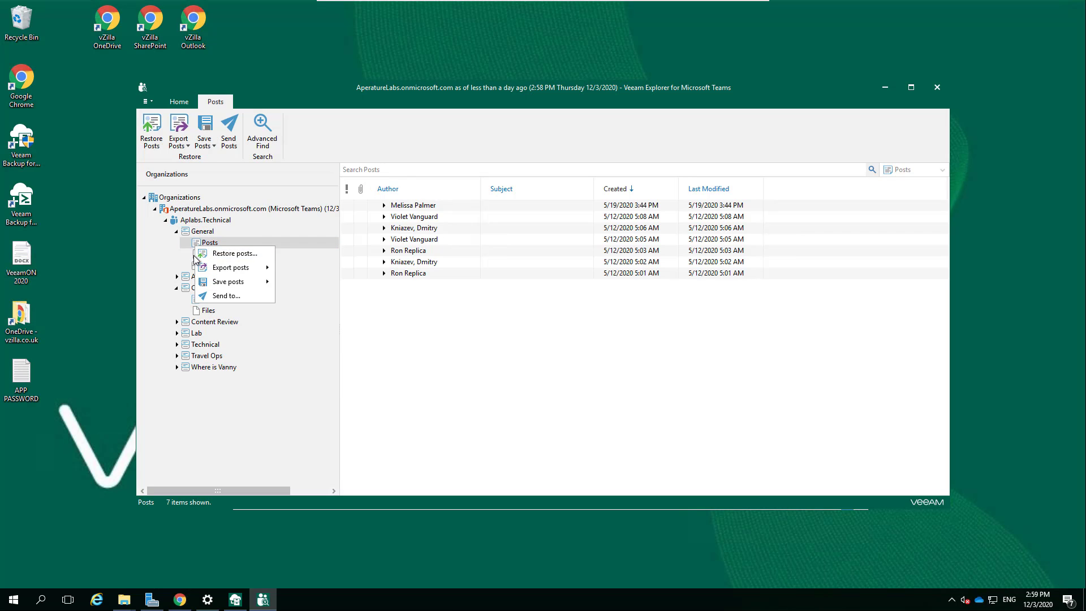
- Browse General's files and other tabs and check the VeeamON 2020 tab's restore options
left_click(196, 255)
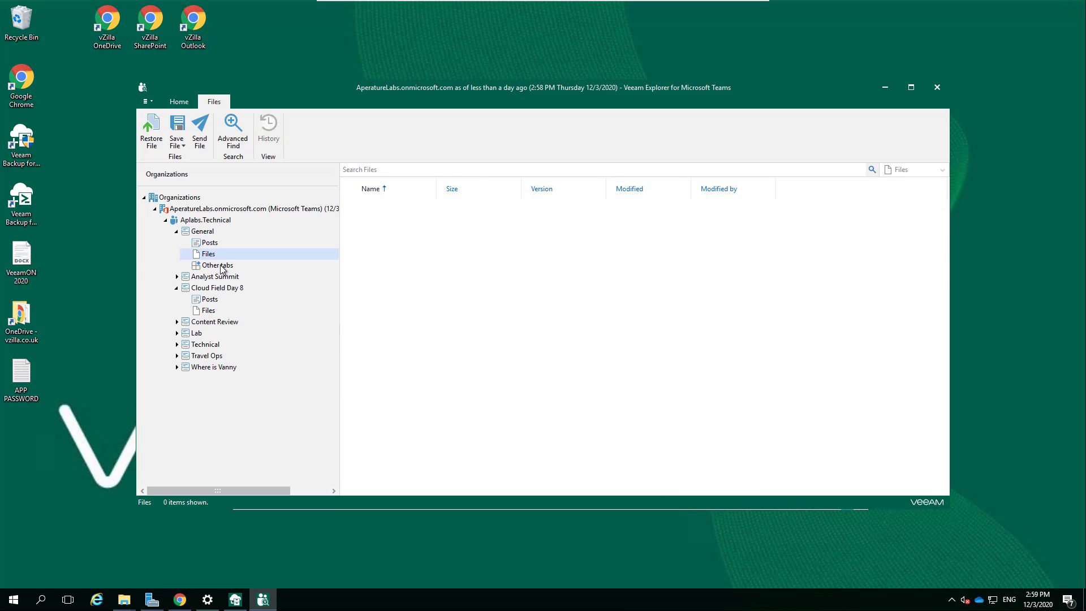
left_click(220, 266)
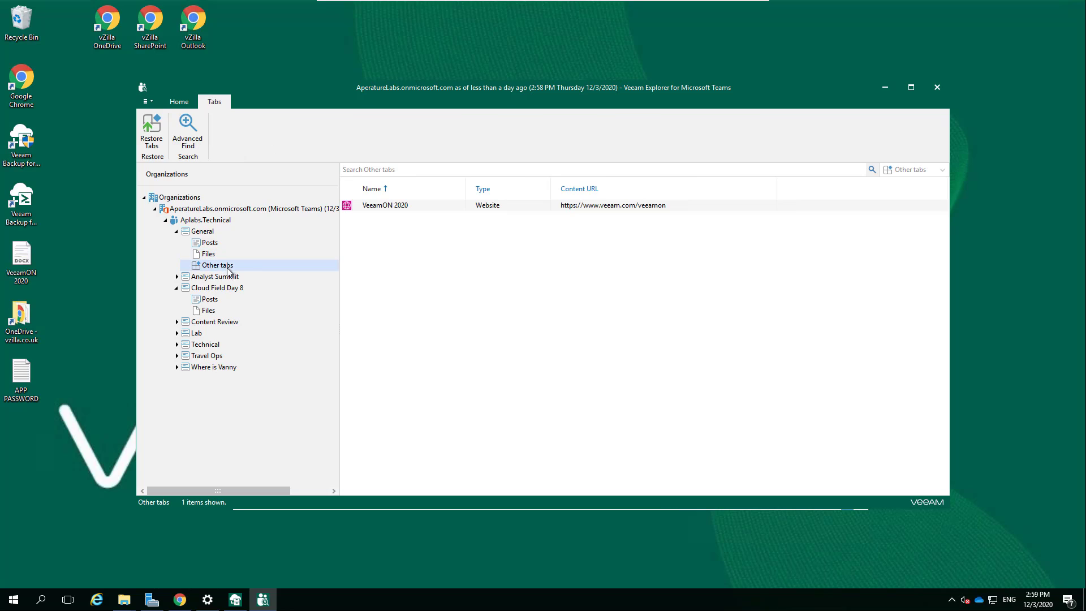
right_click(383, 206)
left_click(255, 295)
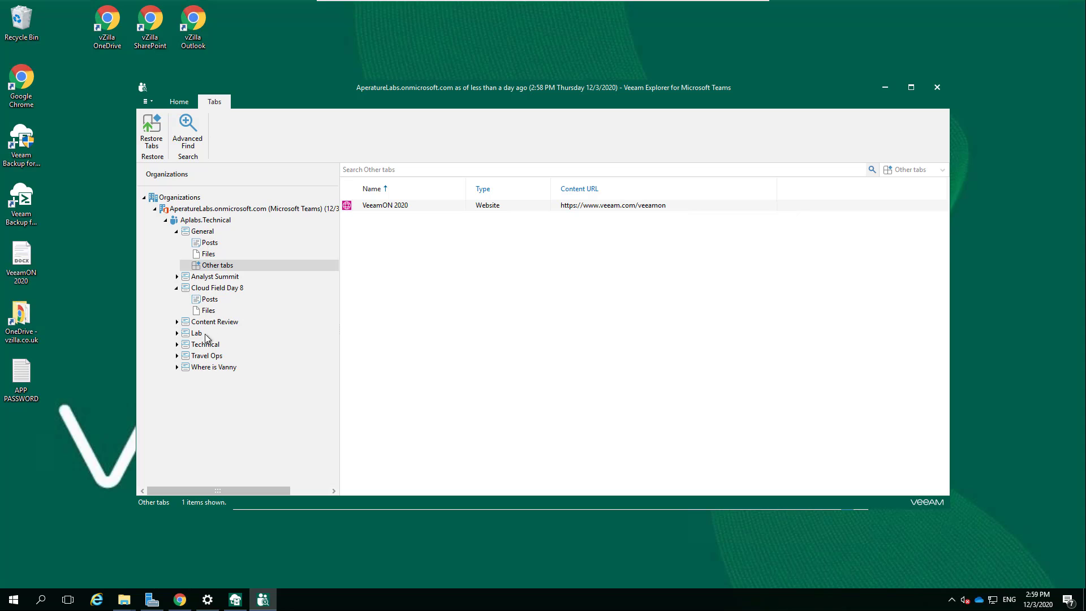
- Check the Excel tab's restore options under Content Review's other tabs, then open Advanced Find
left_click(177, 321)
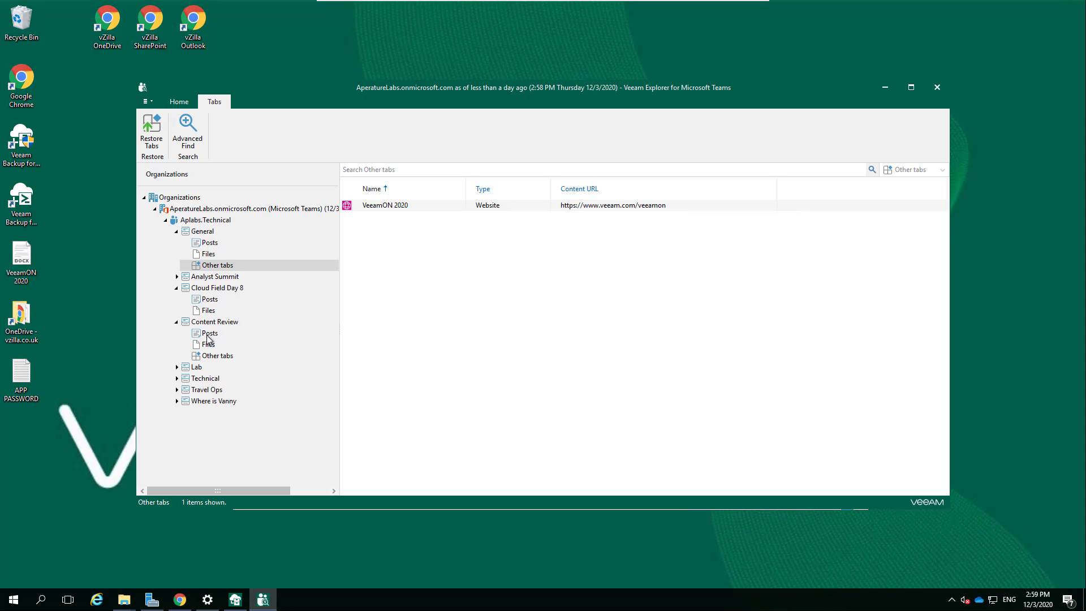
left_click(209, 356)
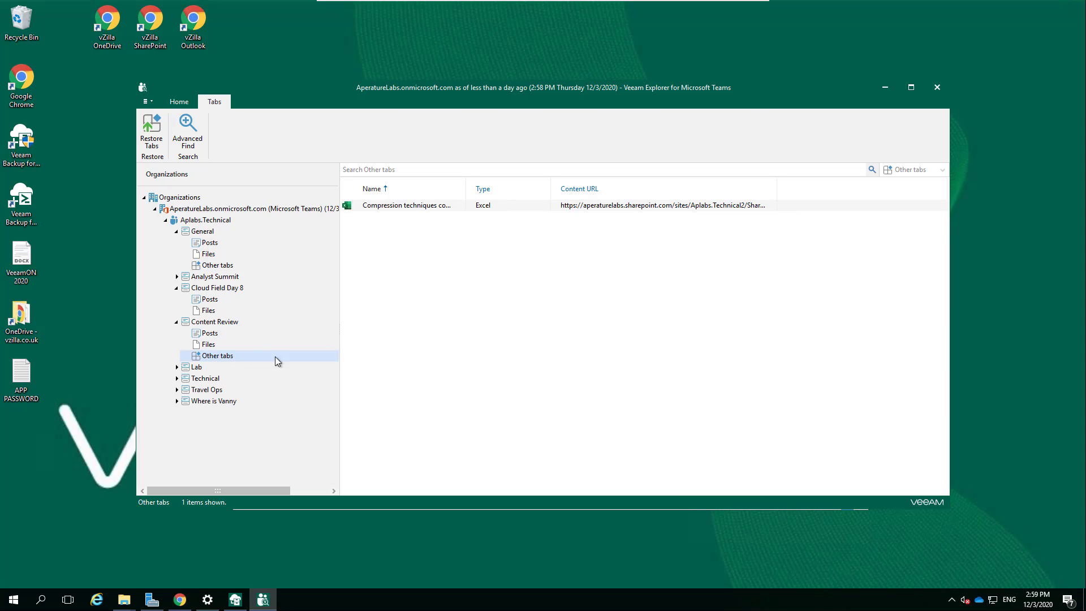
right_click(419, 206)
left_click(472, 344)
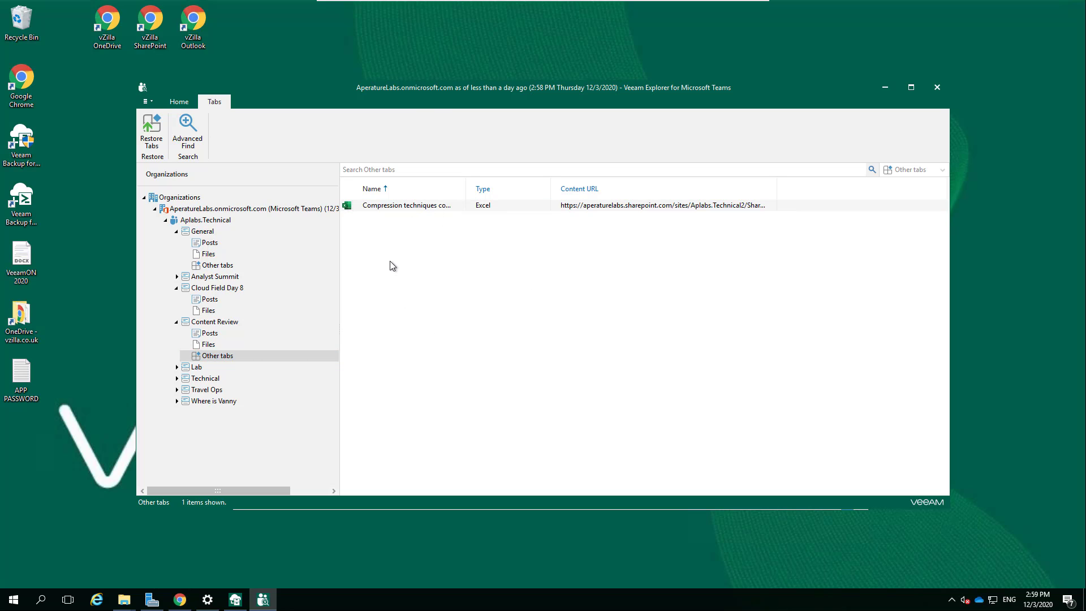
left_click(187, 131)
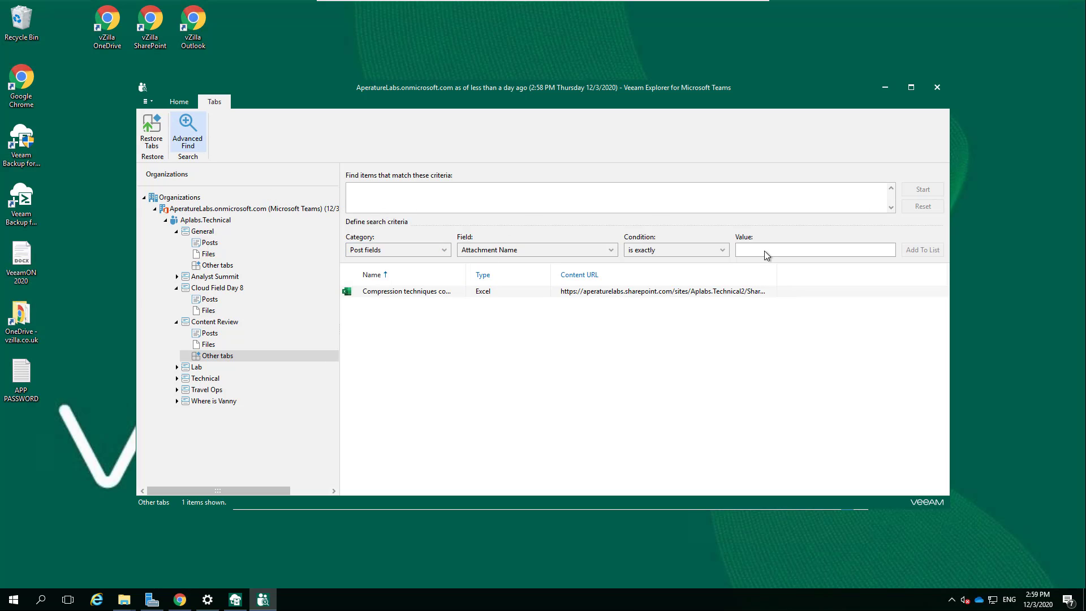
- Search the other tabs by an attachment name matching a user's first name, finding nothing, then remove it
left_click(780, 250)
type("cade")
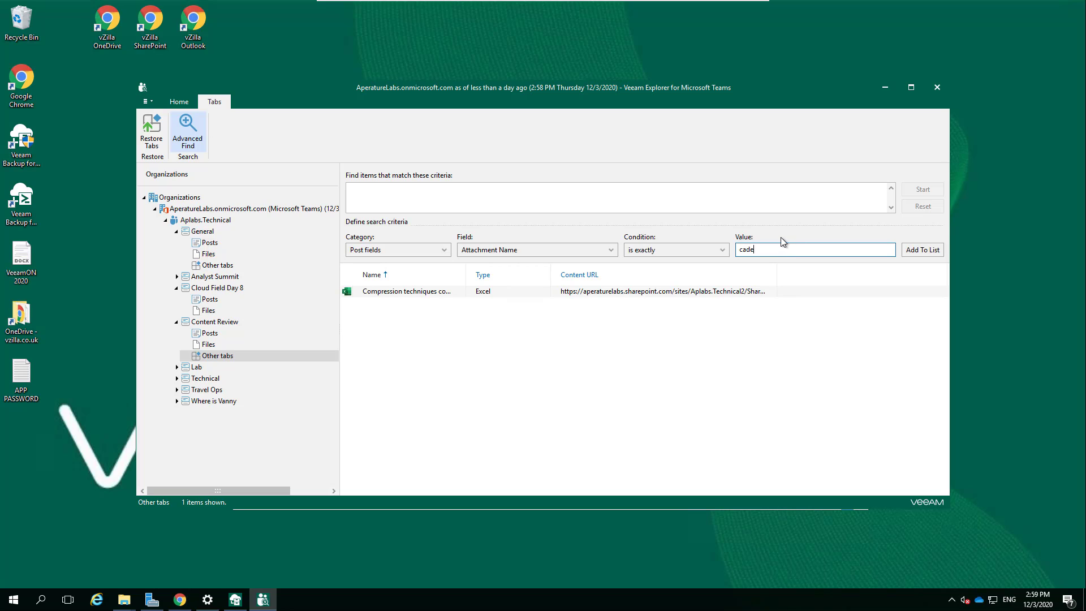
left_click(909, 252)
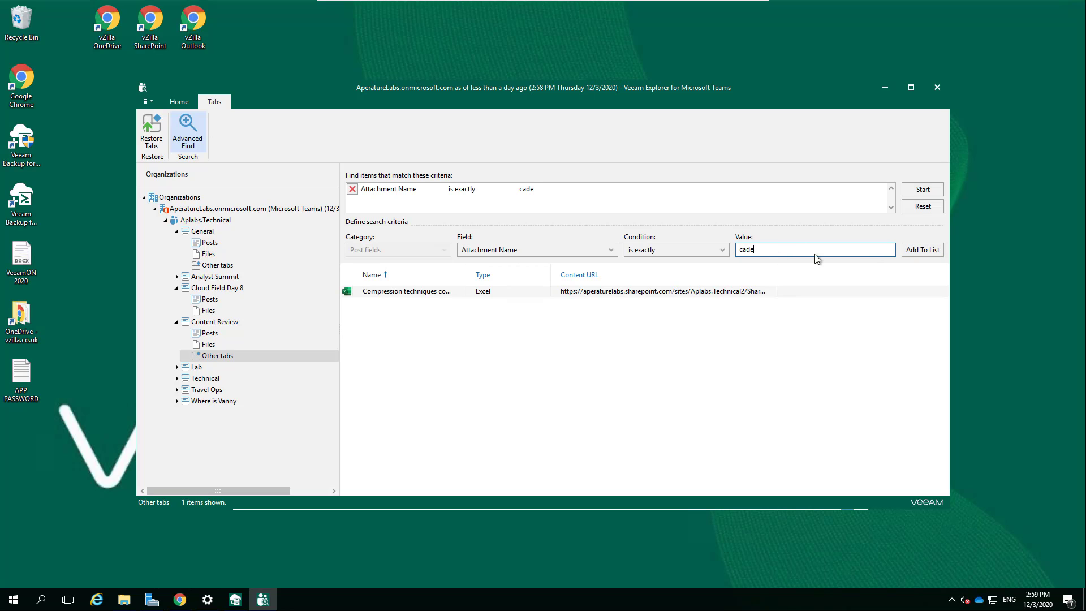
left_click(916, 191)
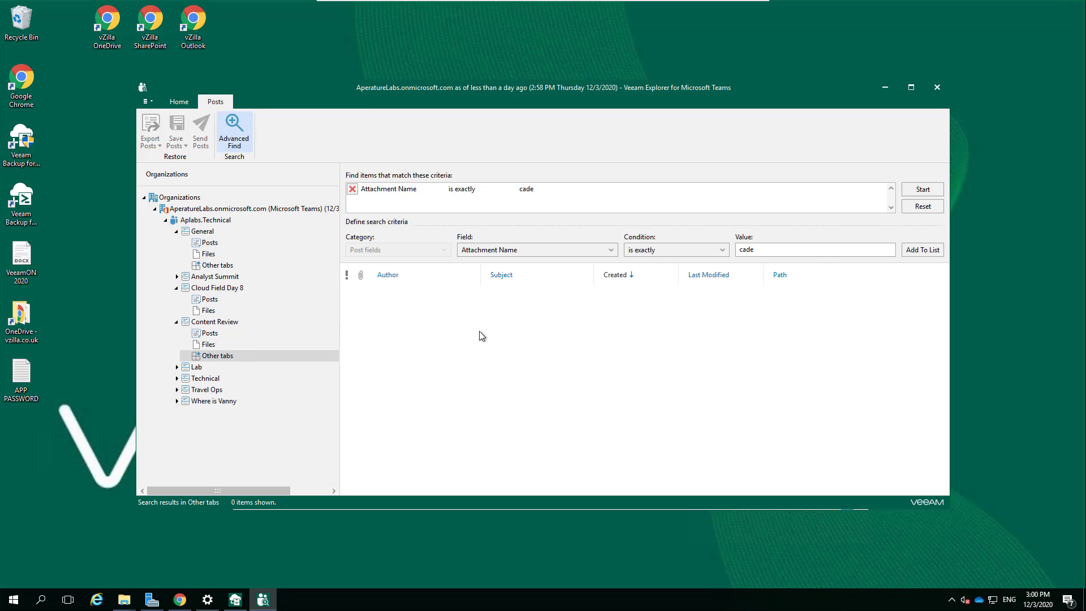
left_click(353, 191)
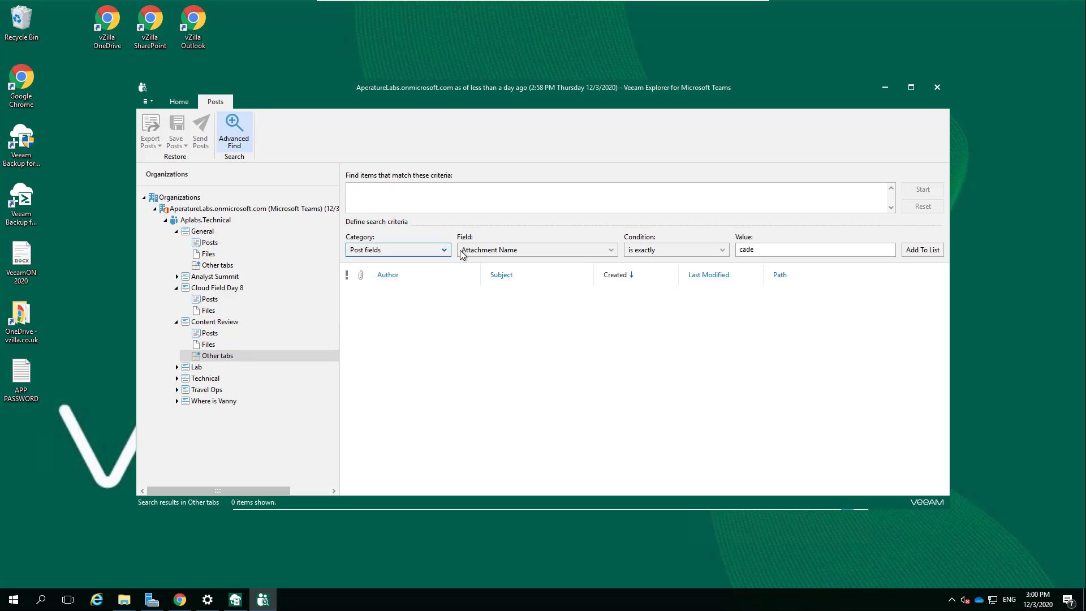
- Search posts by Author set to the user's corrected name, finding nothing, then open Content Review's Files
left_click(479, 252)
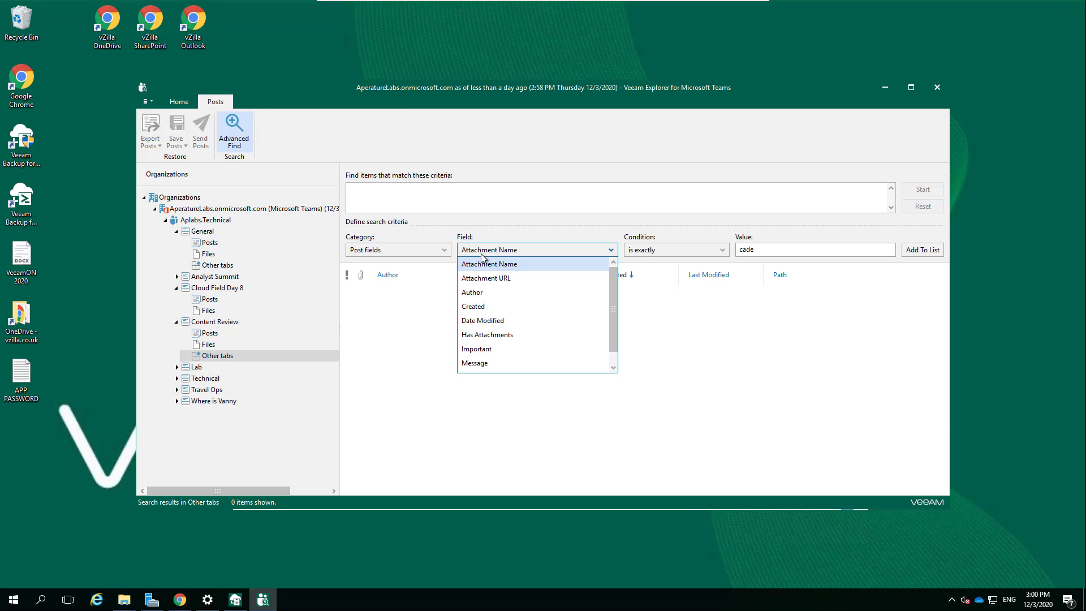
left_click(494, 292)
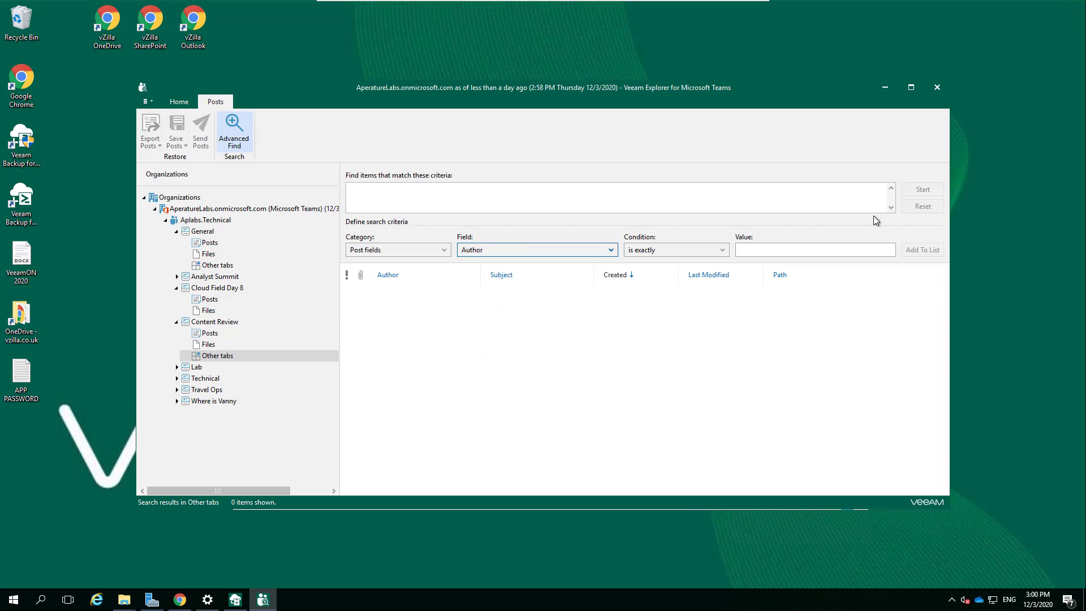
left_click(857, 250)
type("cadew")
left_click(922, 249)
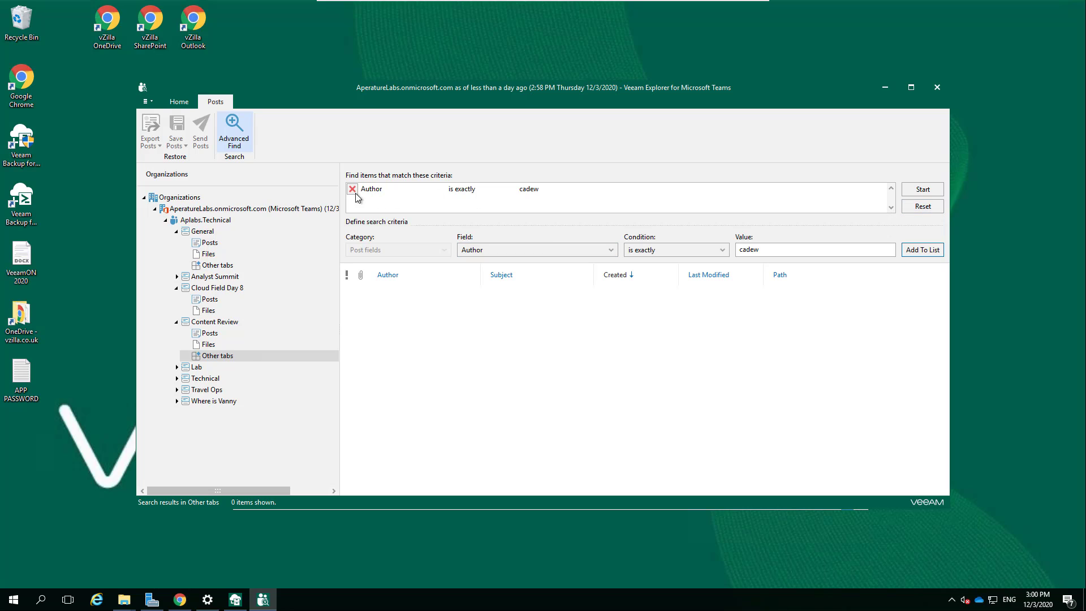
left_click(353, 189)
left_click(778, 252)
key("BackSpace")
left_click(922, 250)
left_click(922, 190)
left_click(352, 189)
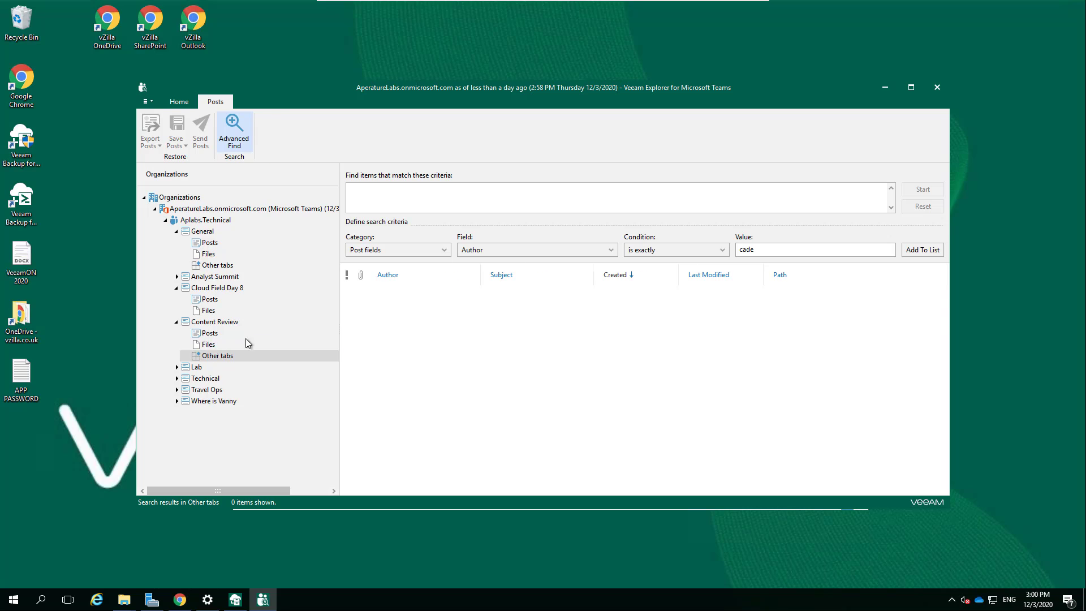
left_click(209, 345)
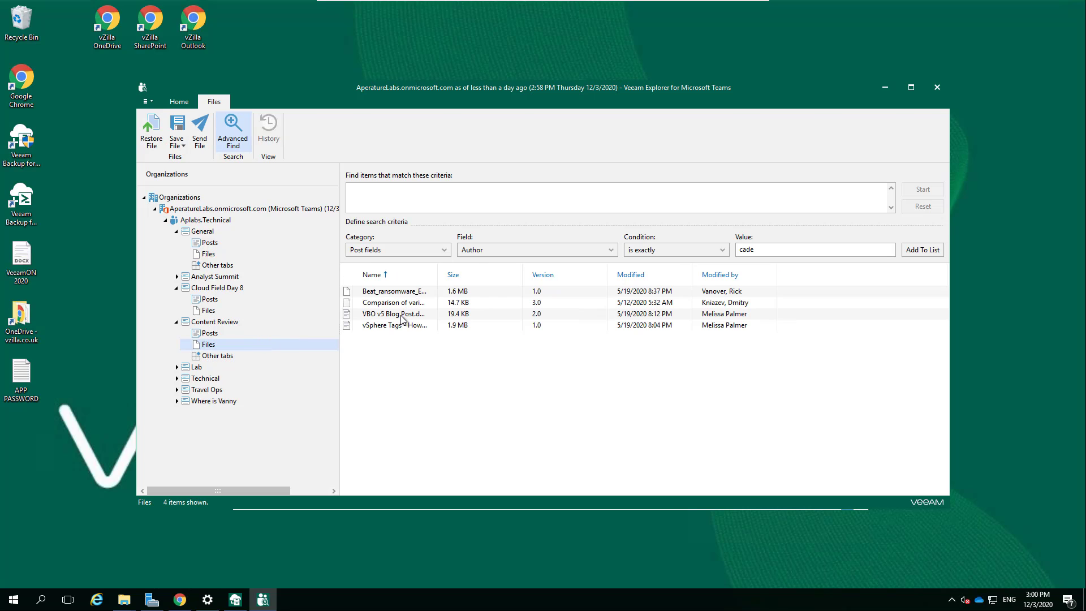
- Search posts for the Message text 'VBO', which returns no results
left_click(510, 254)
left_click_drag(613, 302, 612, 346)
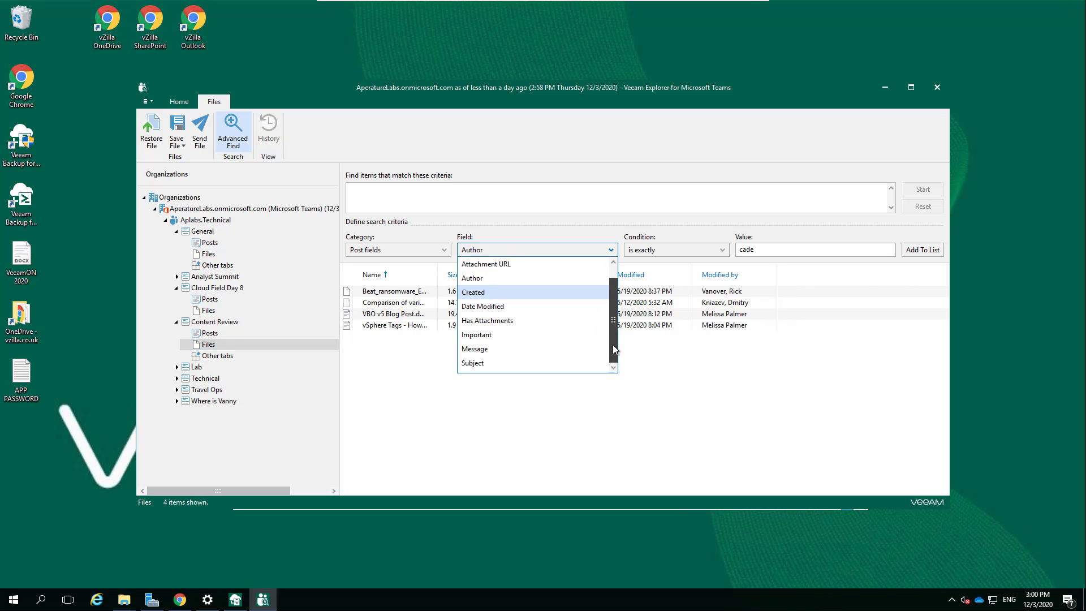
left_click_drag(612, 345, 612, 345)
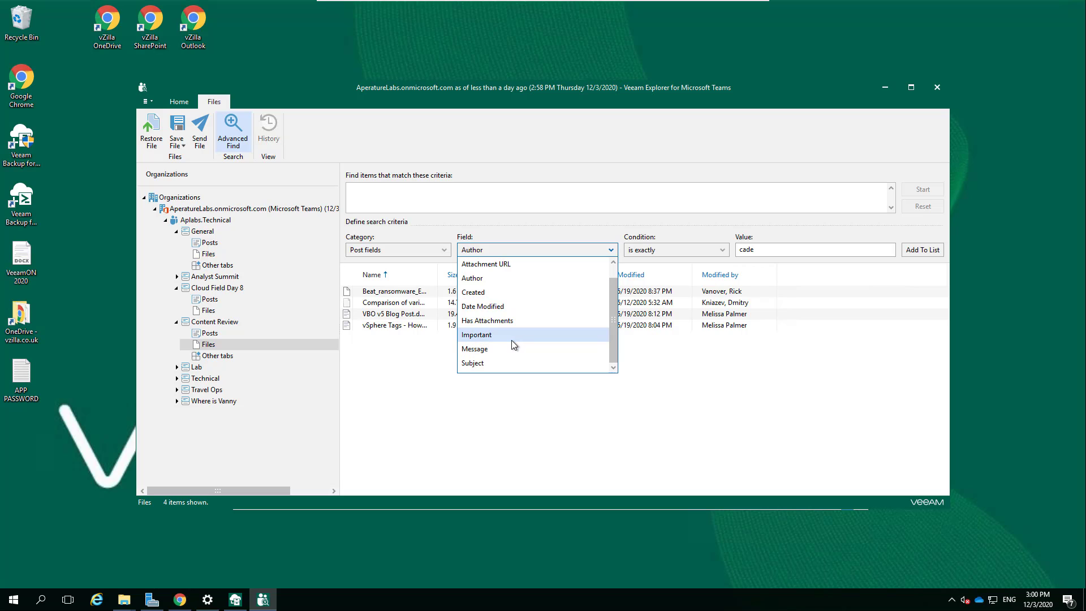
left_click(495, 349)
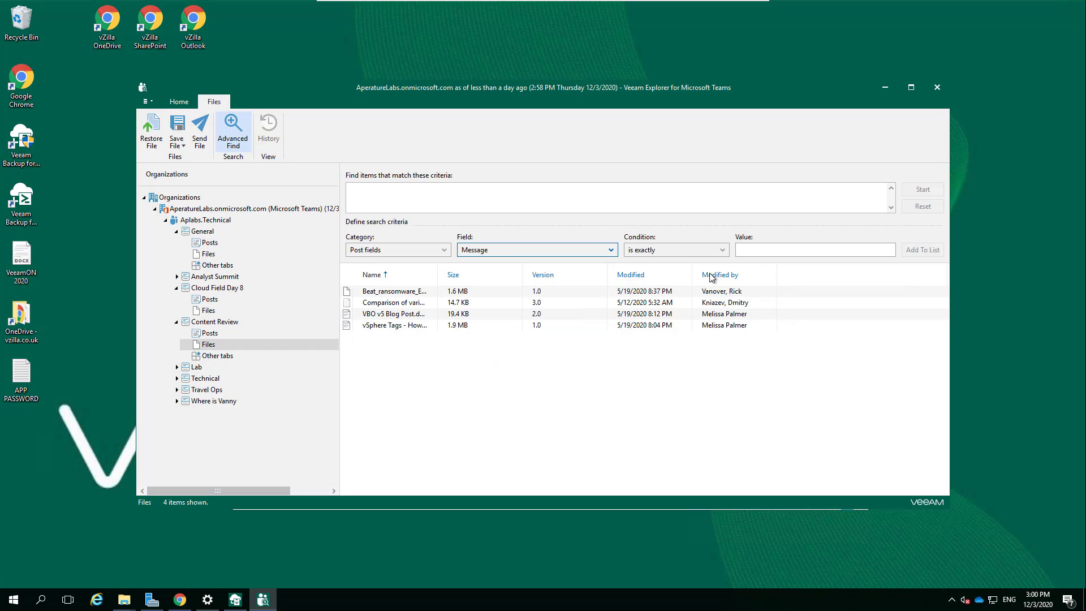
left_click(834, 249)
type("VBO")
left_click(928, 254)
left_click(922, 189)
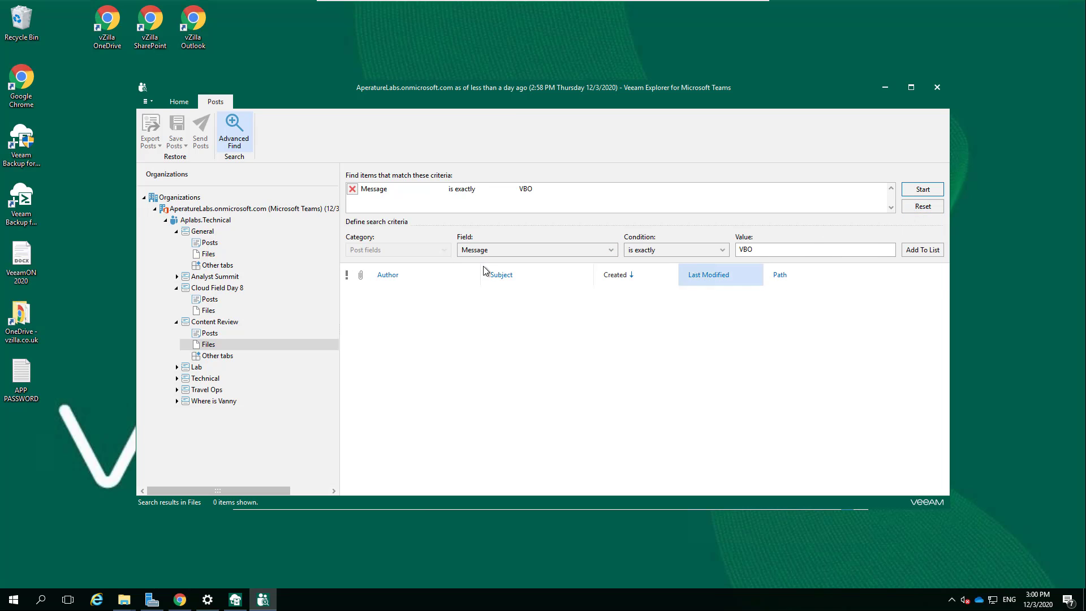
- Reset the search criteria and switch the search category to File fields
left_click(515, 254)
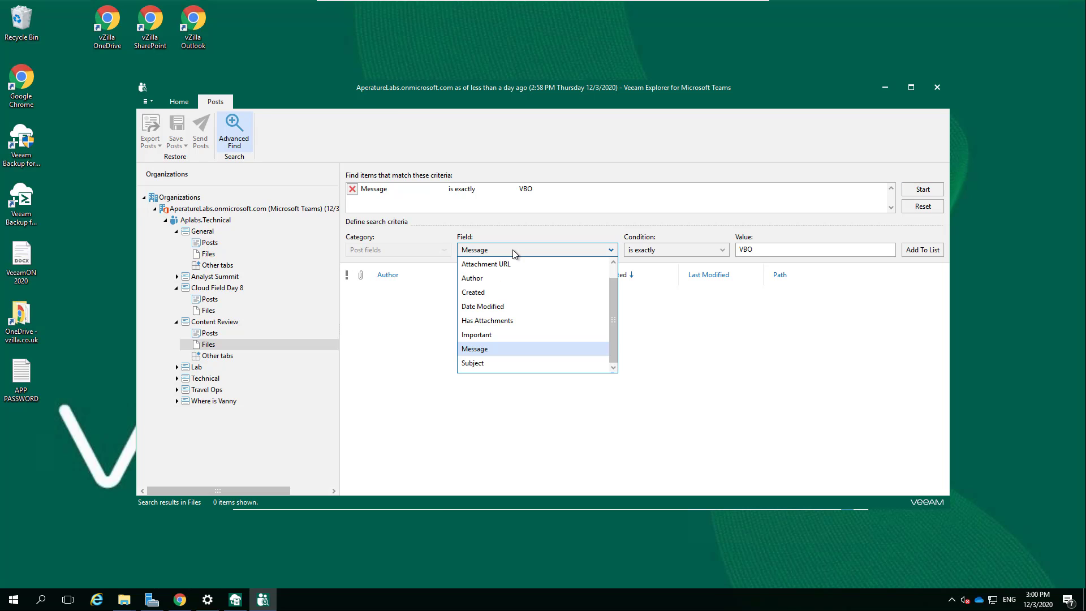
left_click(514, 253)
left_click(922, 206)
left_click(430, 250)
left_click(417, 279)
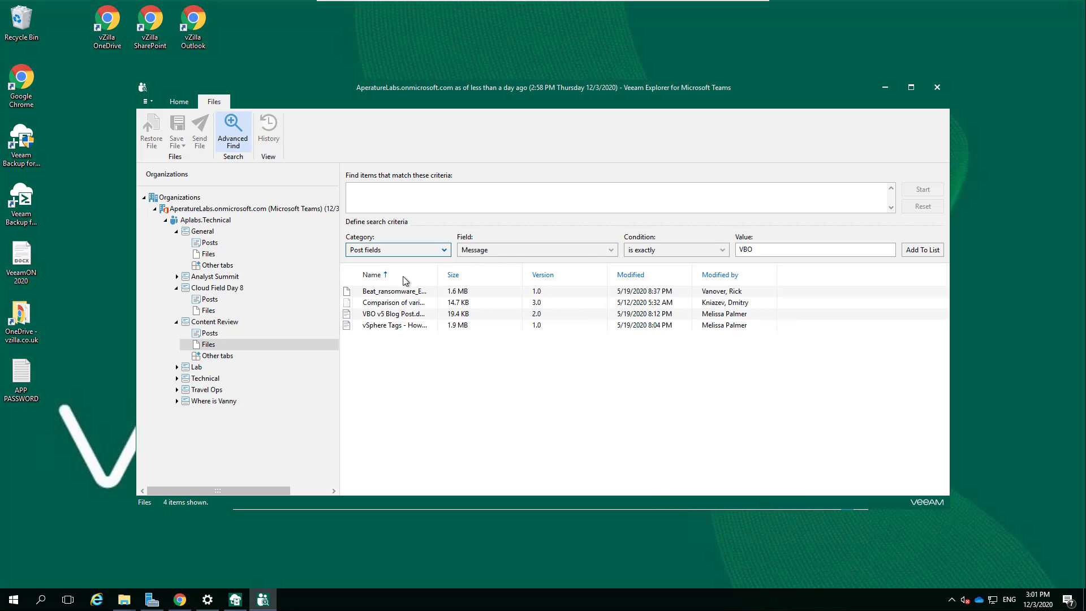
- Run a Created-between file search, then remove it and return to Post fields
left_click(923, 250)
left_click(922, 189)
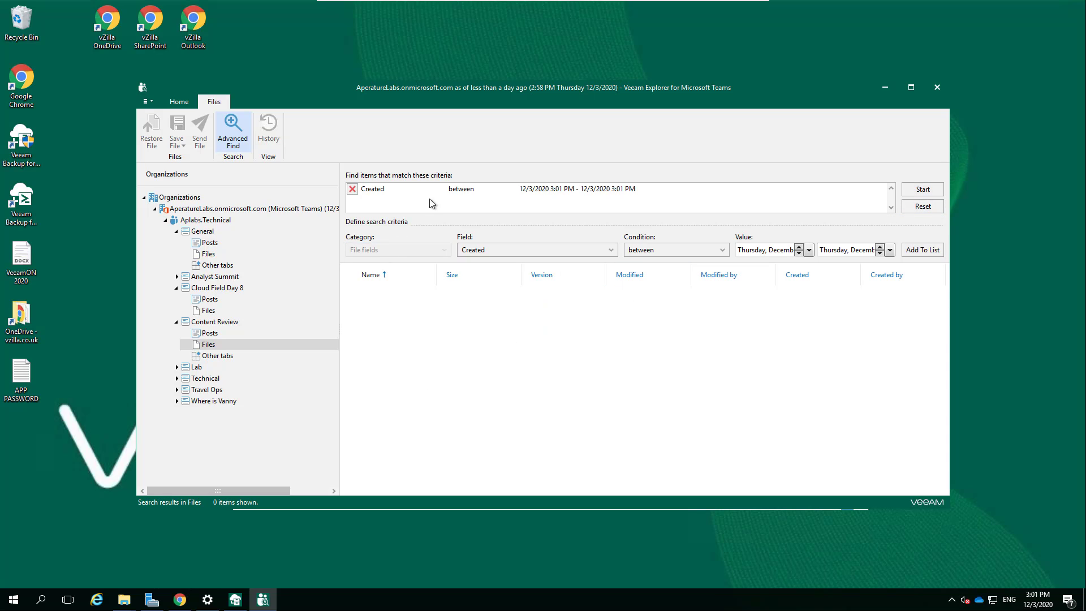
left_click(352, 189)
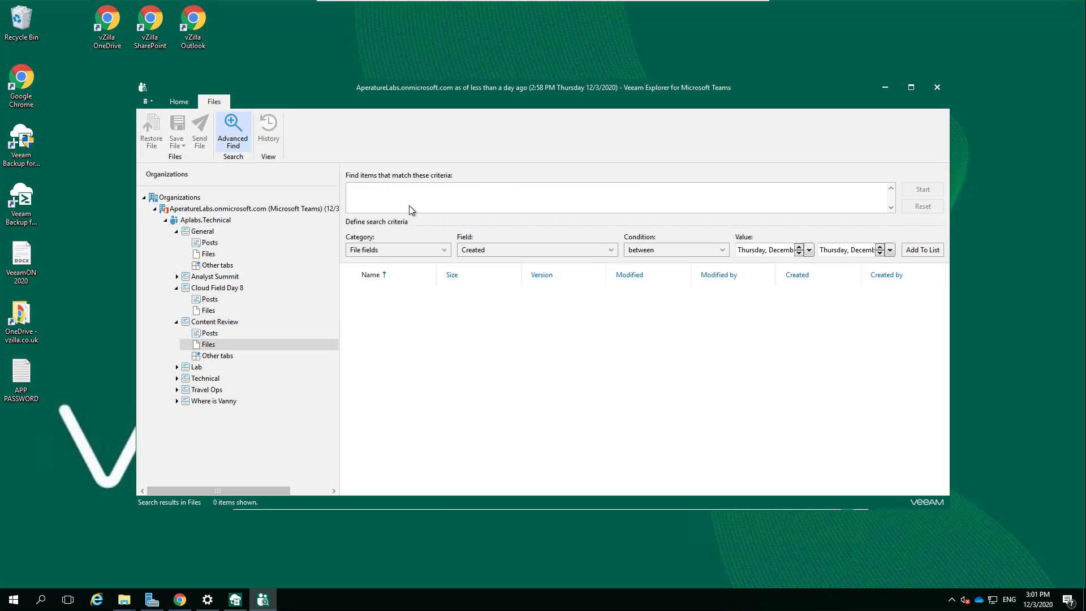
left_click(444, 250)
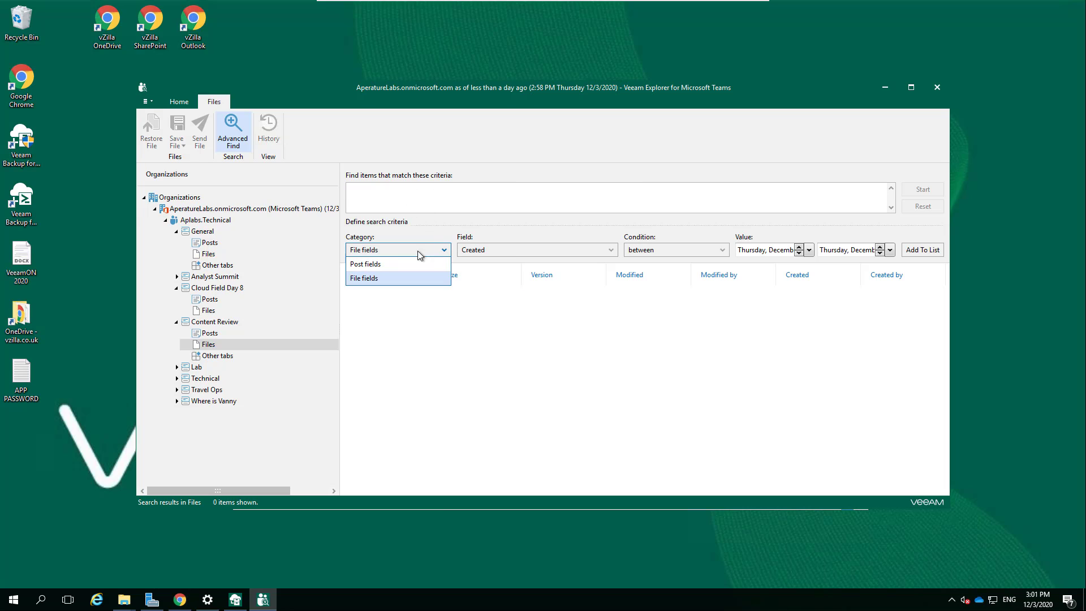
left_click(389, 265)
- Search posts for Author contains a user's first name
left_click(545, 250)
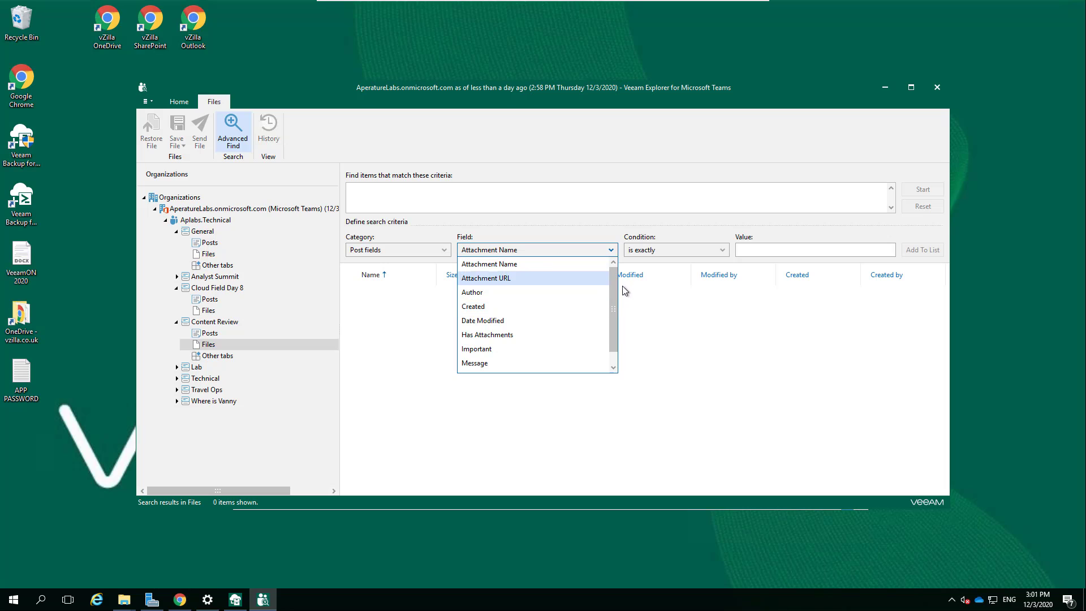
left_click(497, 293)
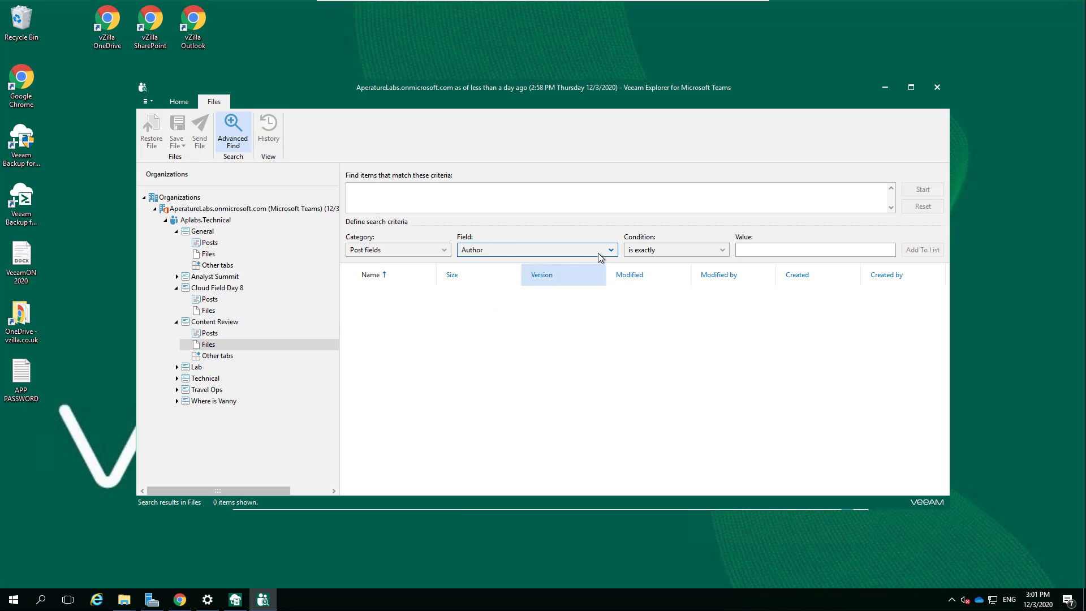
left_click(604, 257)
left_click(500, 281)
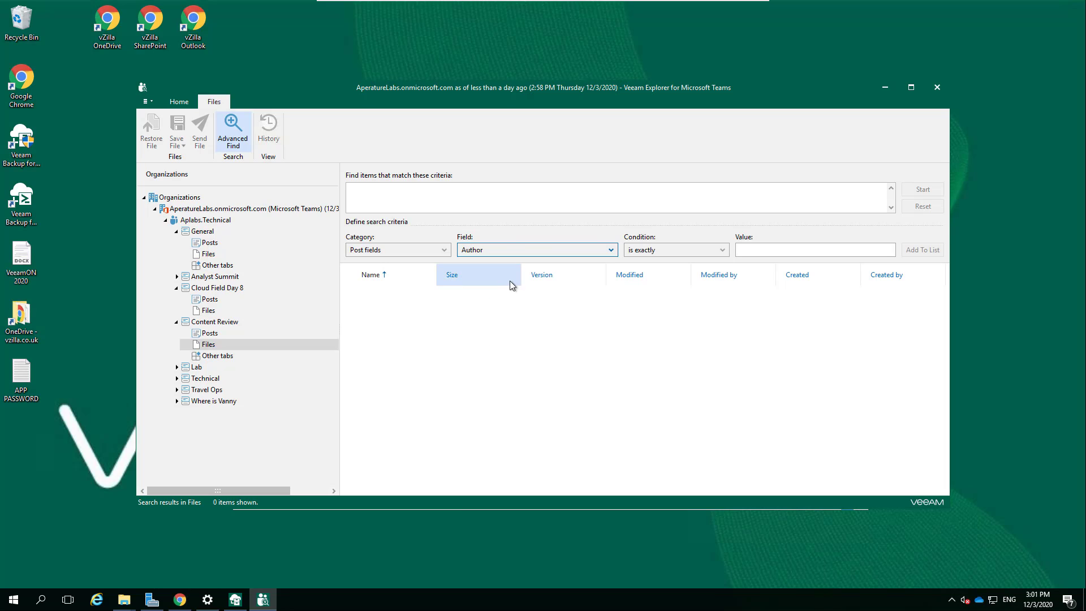
left_click(672, 250)
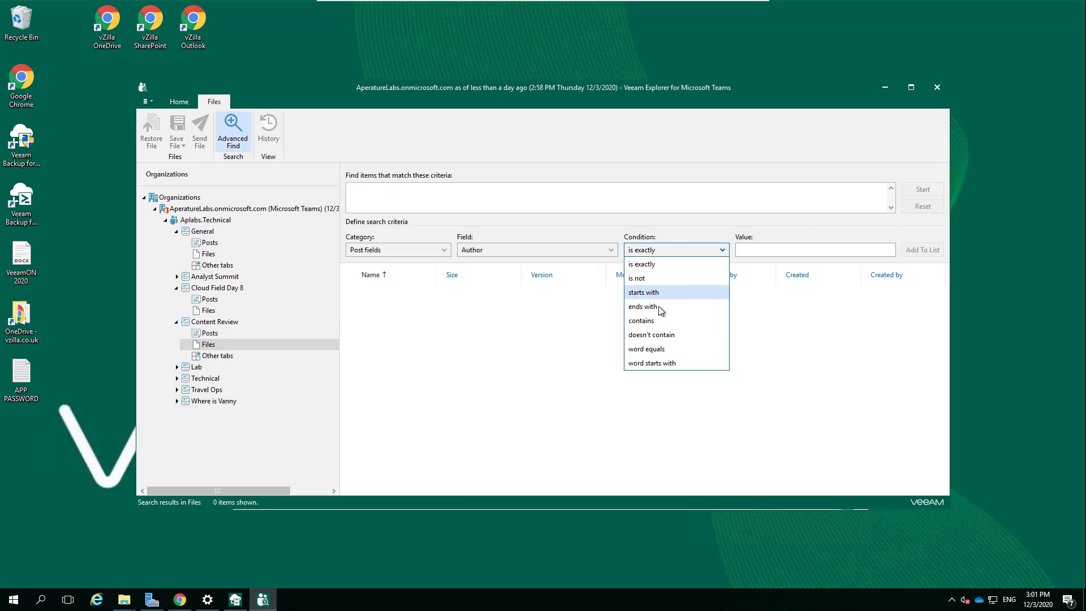
left_click(667, 321)
left_click(790, 252)
type("Cade")
left_click(922, 250)
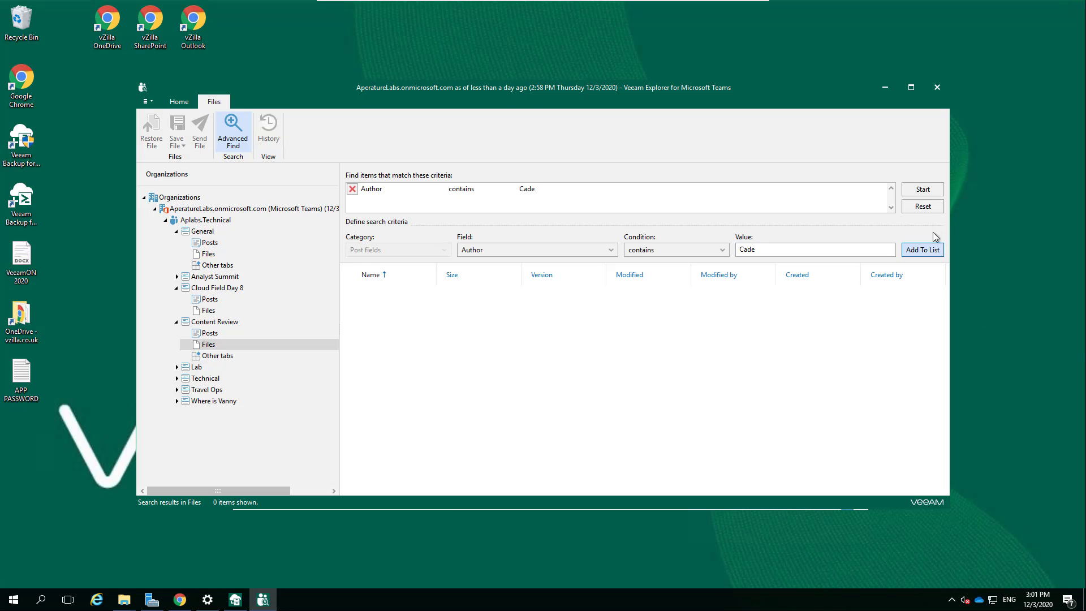
left_click(923, 190)
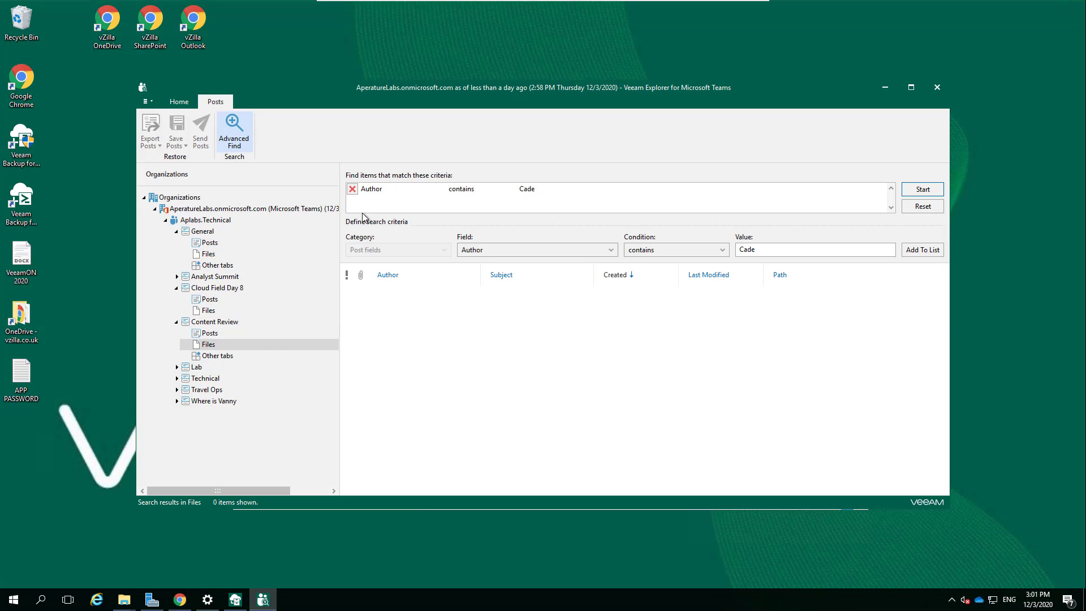
- Replace the author criterion with Author contains the user's surname and rerun the search
left_click(351, 191)
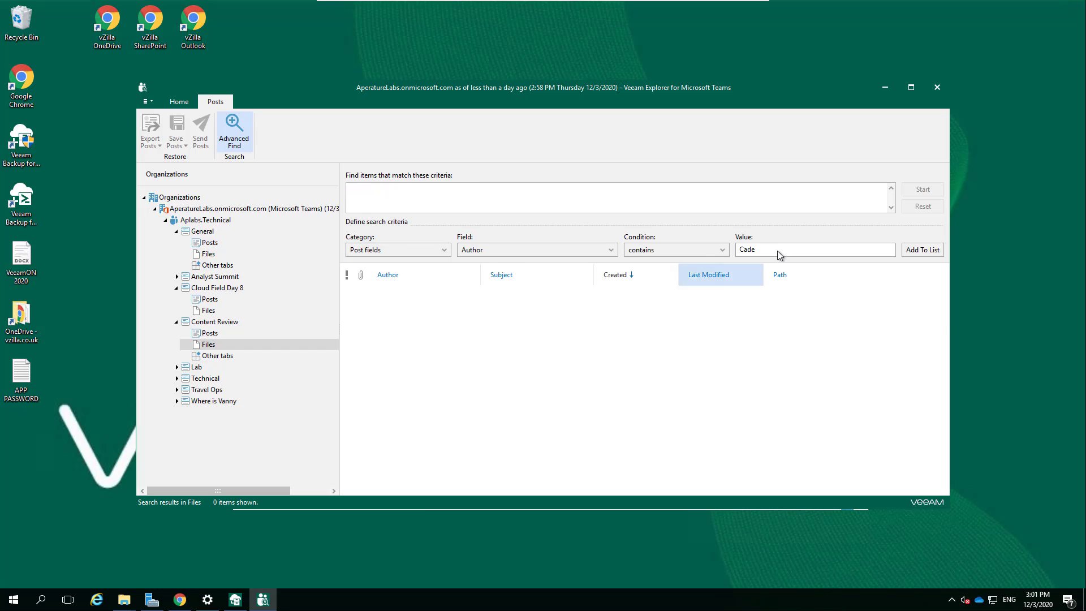
left_click(779, 249)
key("ctrl+a")
type("Palmer")
key("Return")
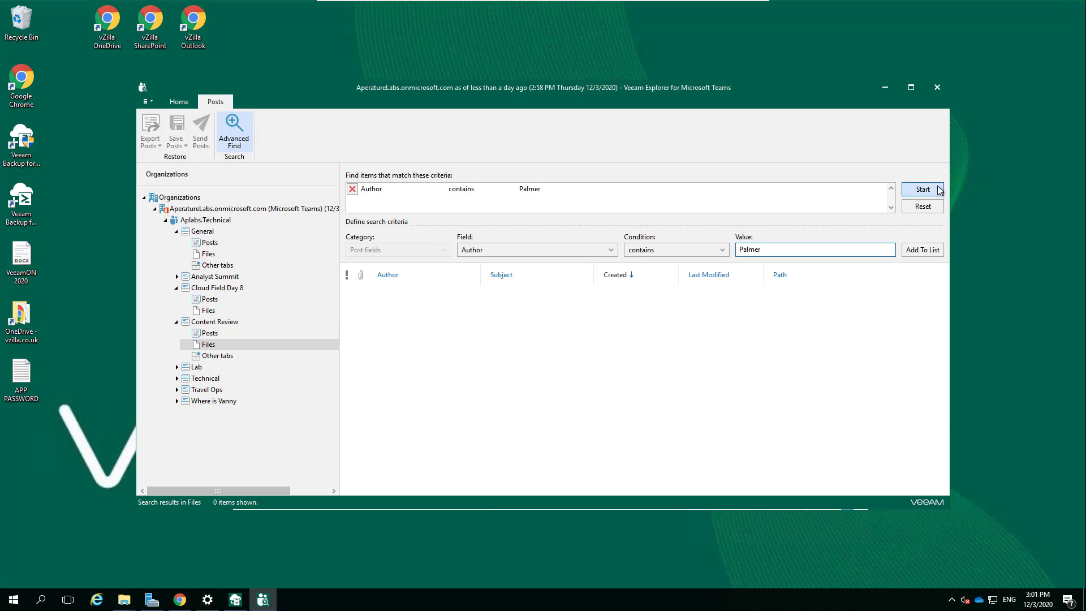
left_click(923, 196)
- Rerun the author search over the whole Aplabs.Technical team, listing 15 posts, then remove the criterion
left_click(209, 222)
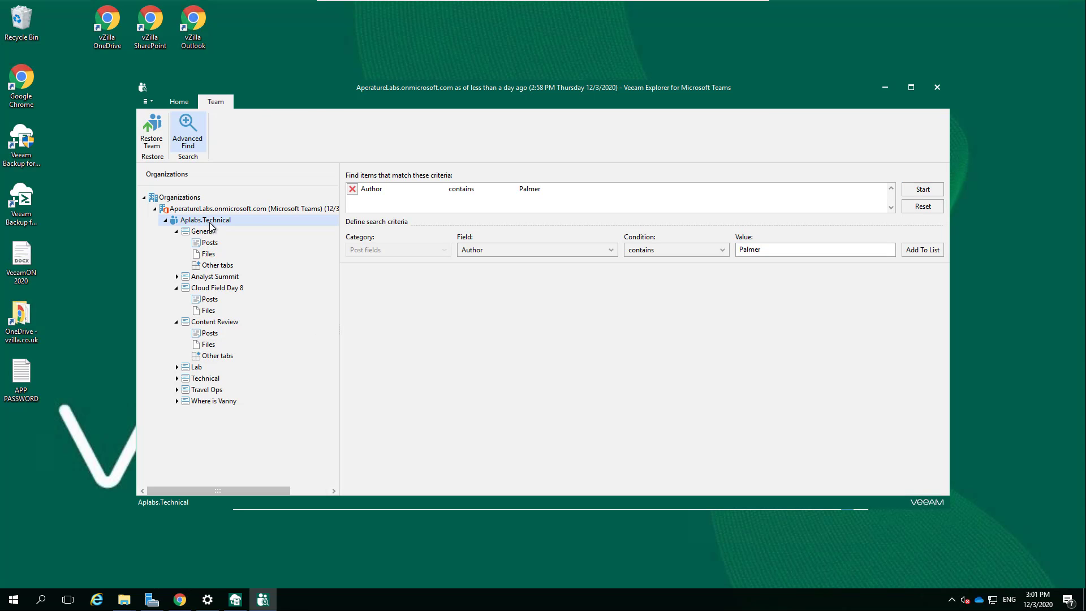
left_click(922, 189)
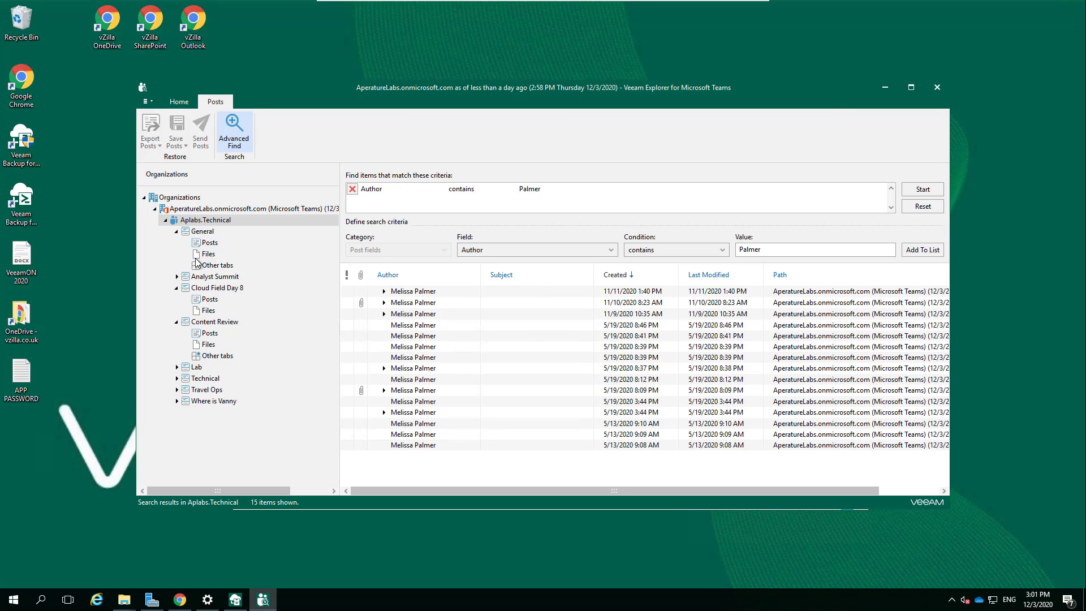
left_click(203, 233)
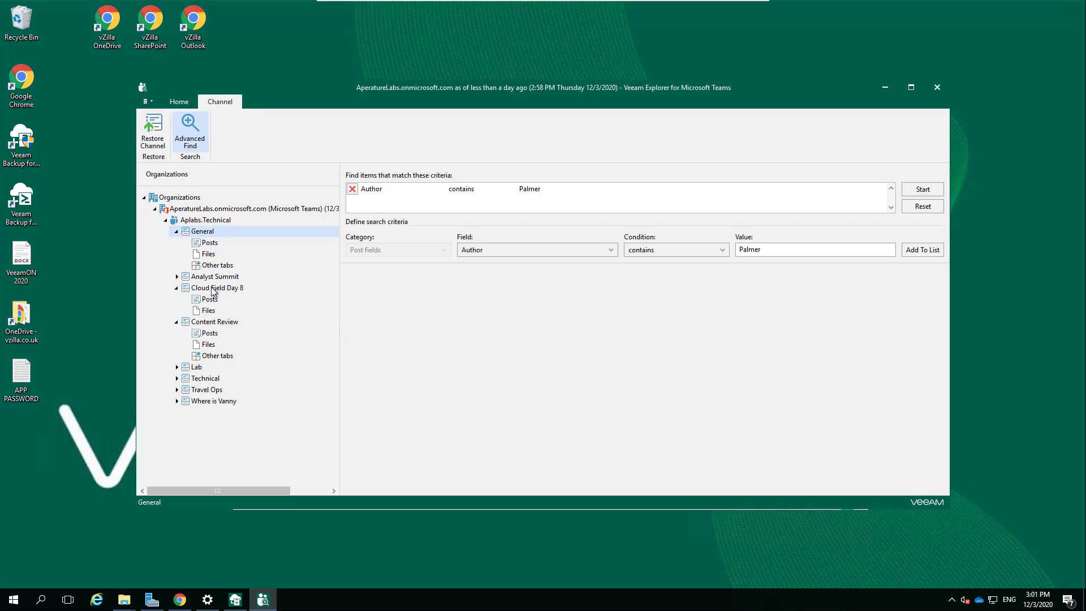
left_click(351, 189)
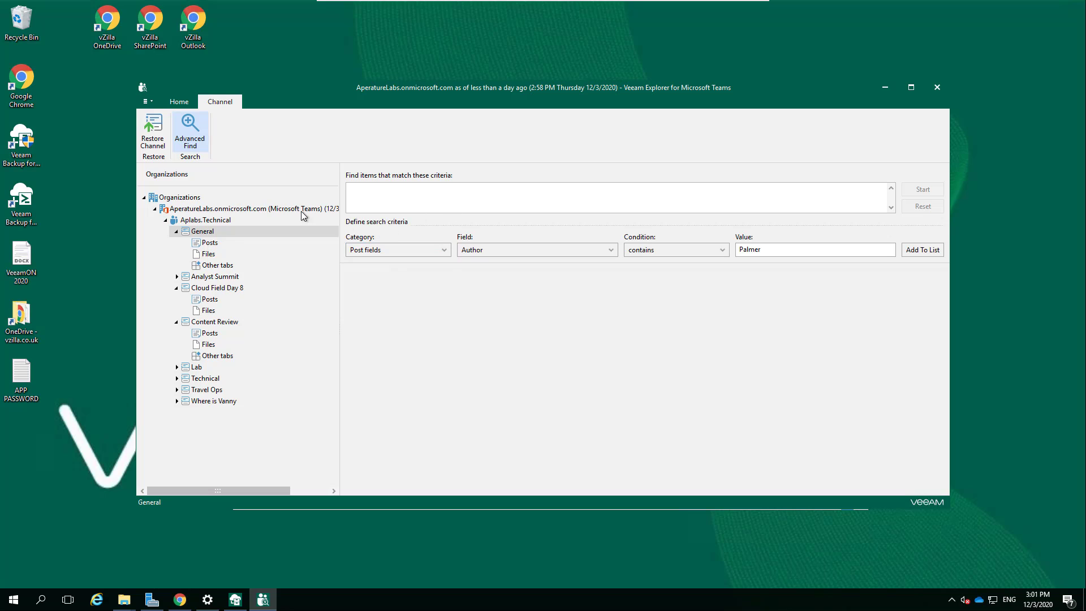
left_click(176, 102)
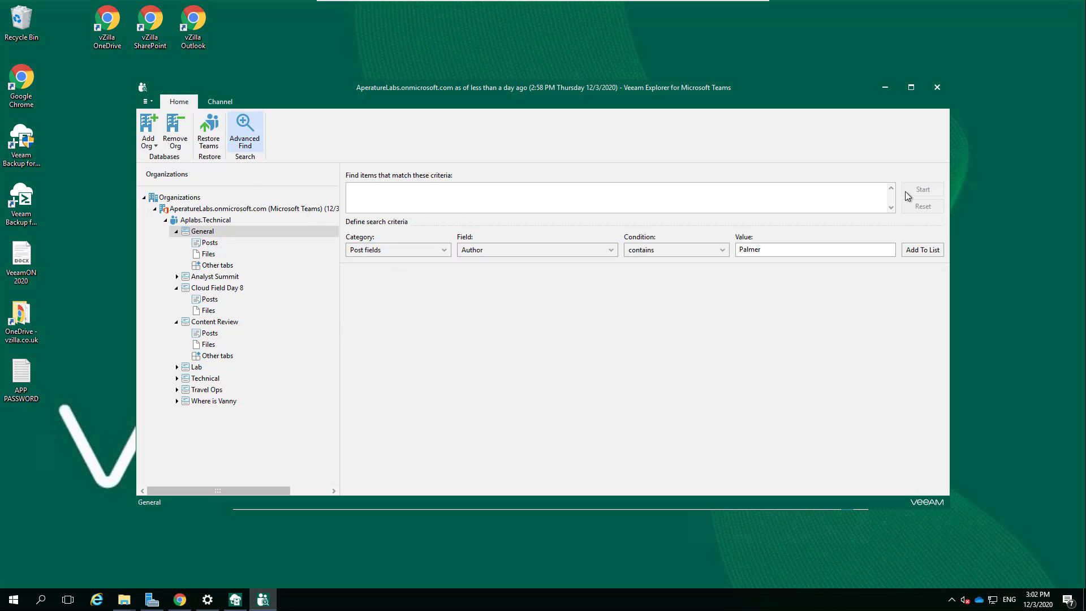